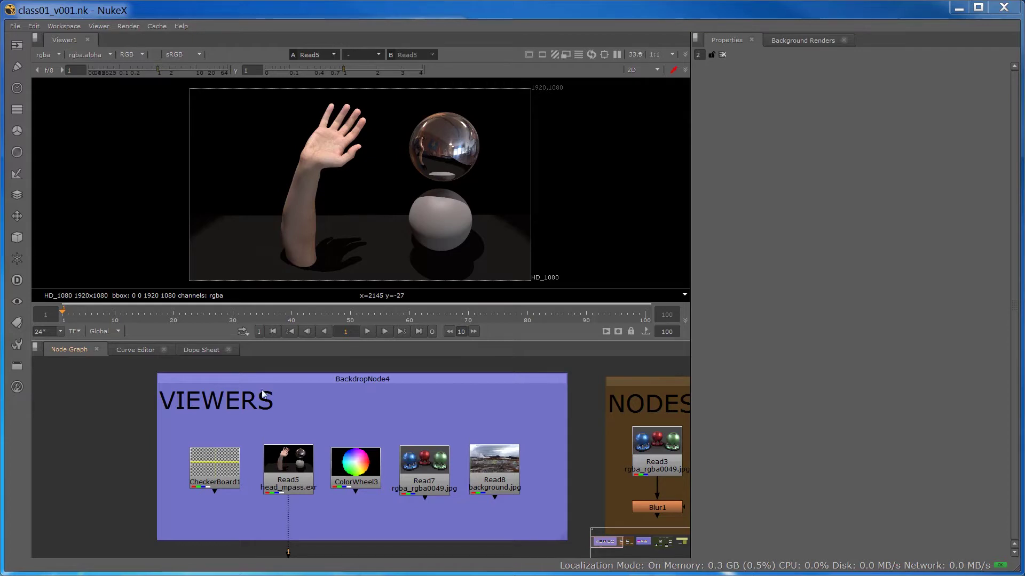
# Step: Nudge CheckerBoard1 up-right, select Read5, and move Blur1 closer beneath Read3
pyautogui.moveTo(211, 470); pyautogui.dragTo(213, 466)
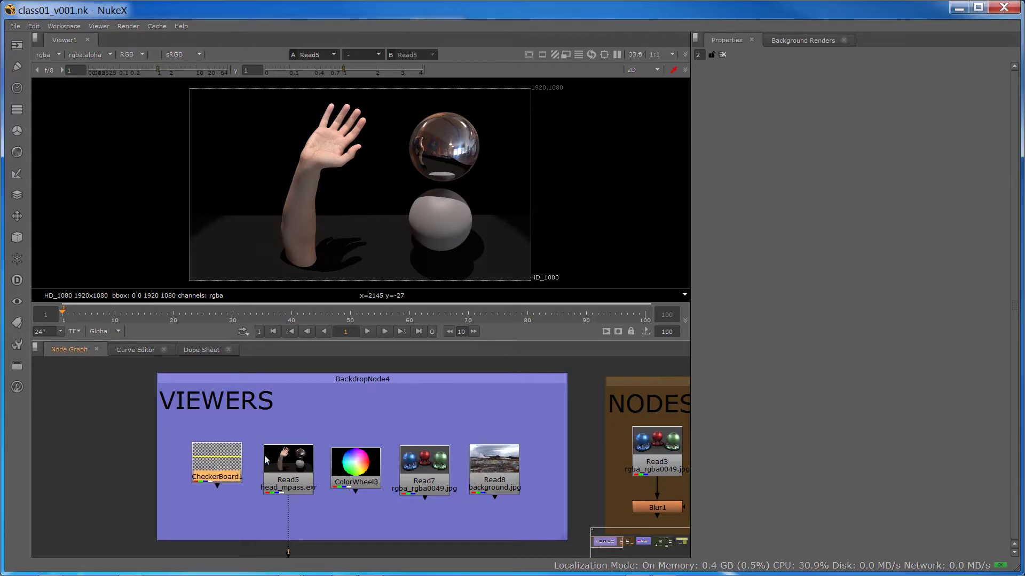
pyautogui.click(265, 460)
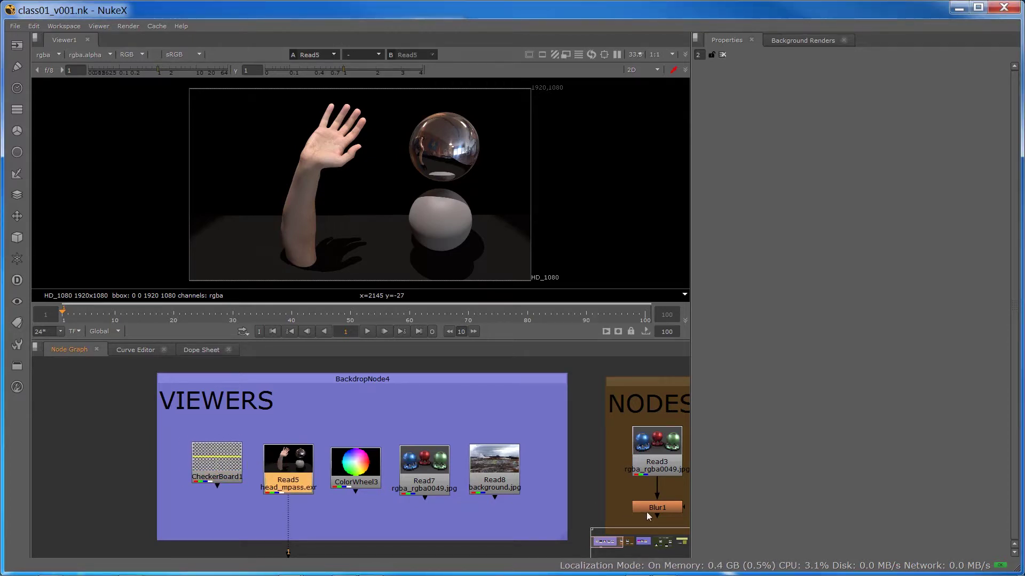
pyautogui.moveTo(646, 510)
pyautogui.mouseDown()
pyautogui.moveTo(647, 499)
pyautogui.moveTo(655, 510)
pyautogui.mouseUp()
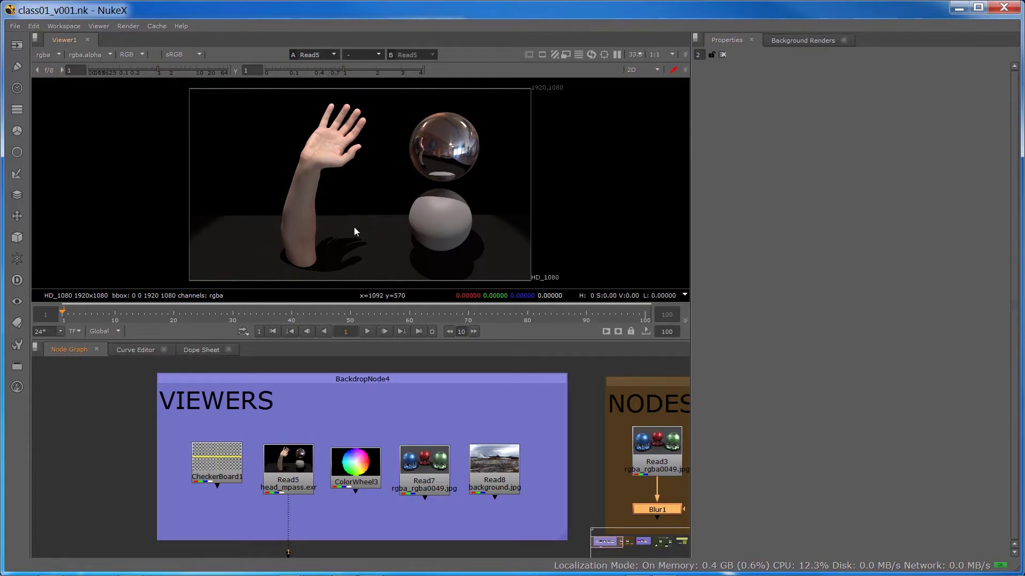
# Step: Close the Curve Editor and Dope Sheet tabs, leaving only the Node Graph below
pyautogui.click(134, 350)
pyautogui.click(197, 350)
pyautogui.click(145, 351)
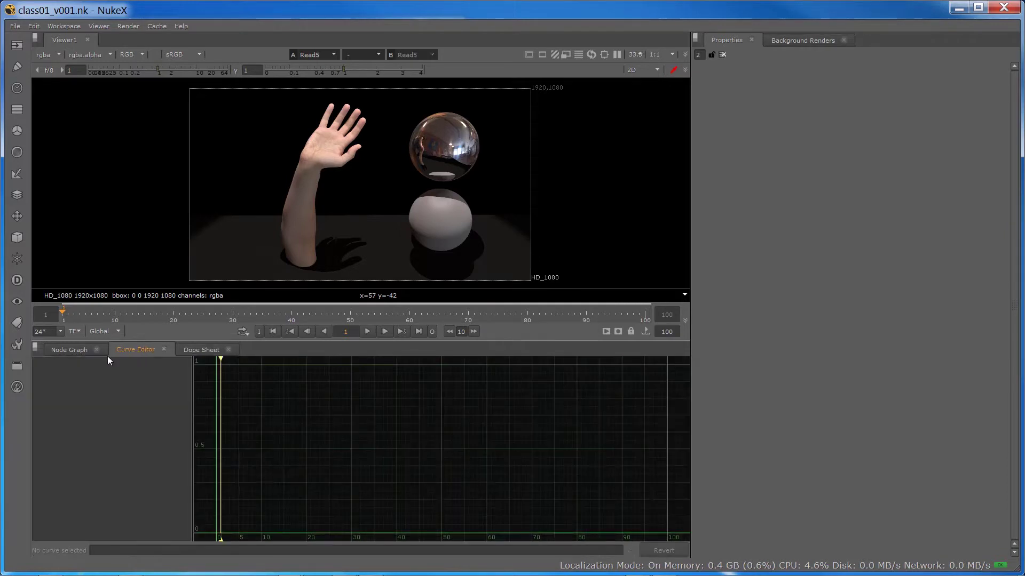
pyautogui.click(76, 349)
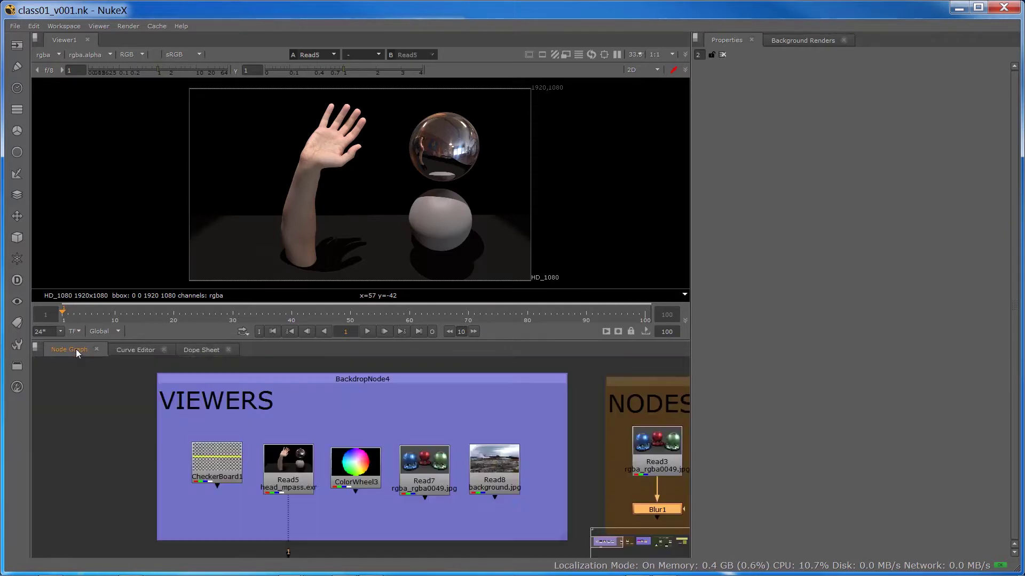
pyautogui.click(164, 350)
pyautogui.click(162, 350)
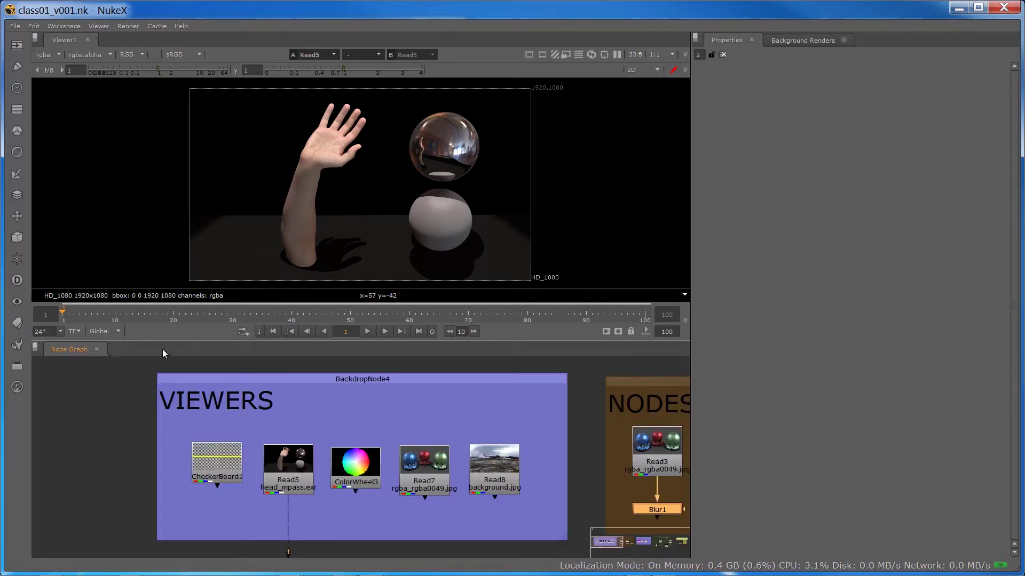
# Step: Close the Node Graph pane, the Background Renders panel and the Properties pane
pyautogui.click(36, 350)
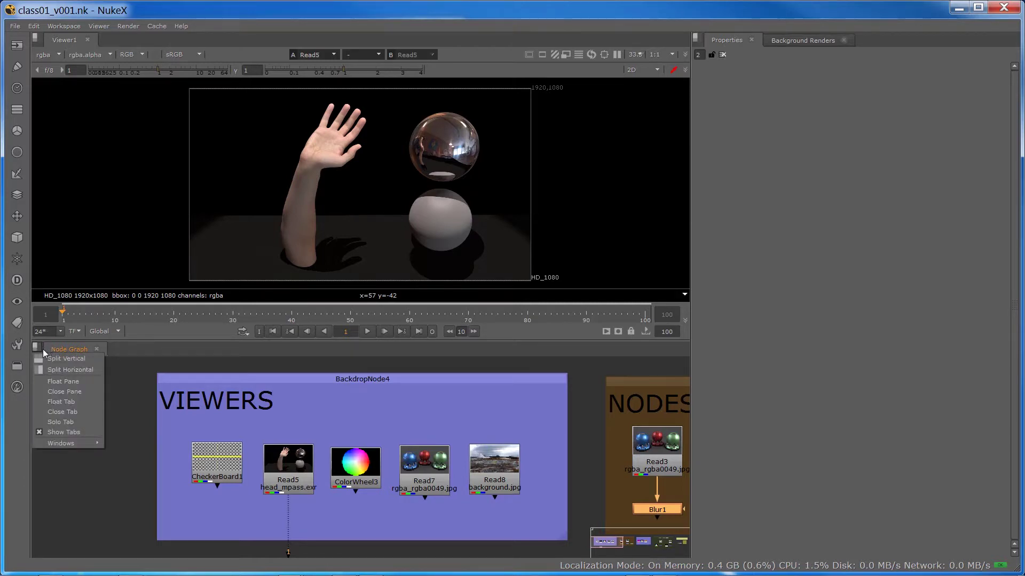
pyautogui.click(55, 392)
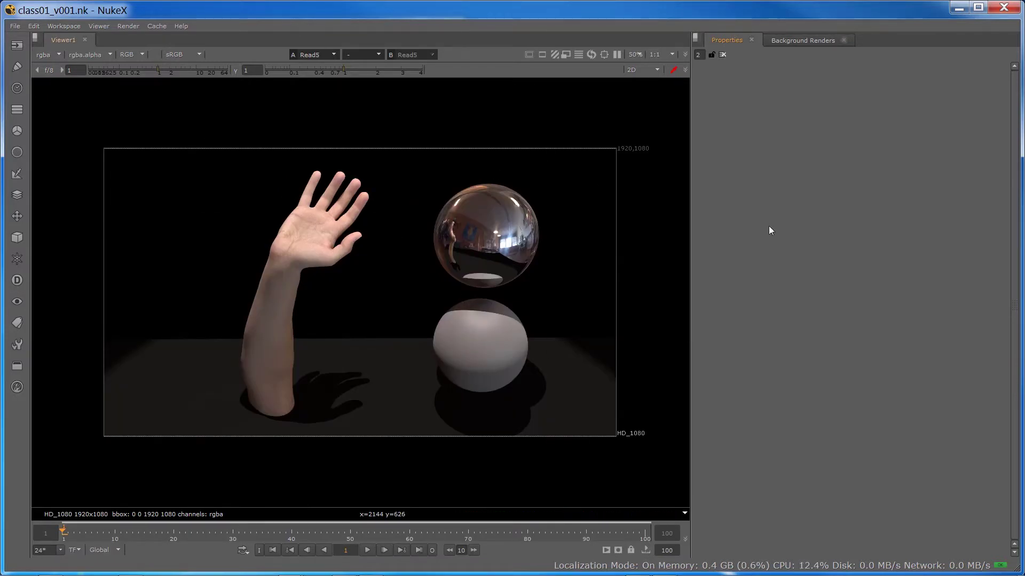
pyautogui.click(846, 40)
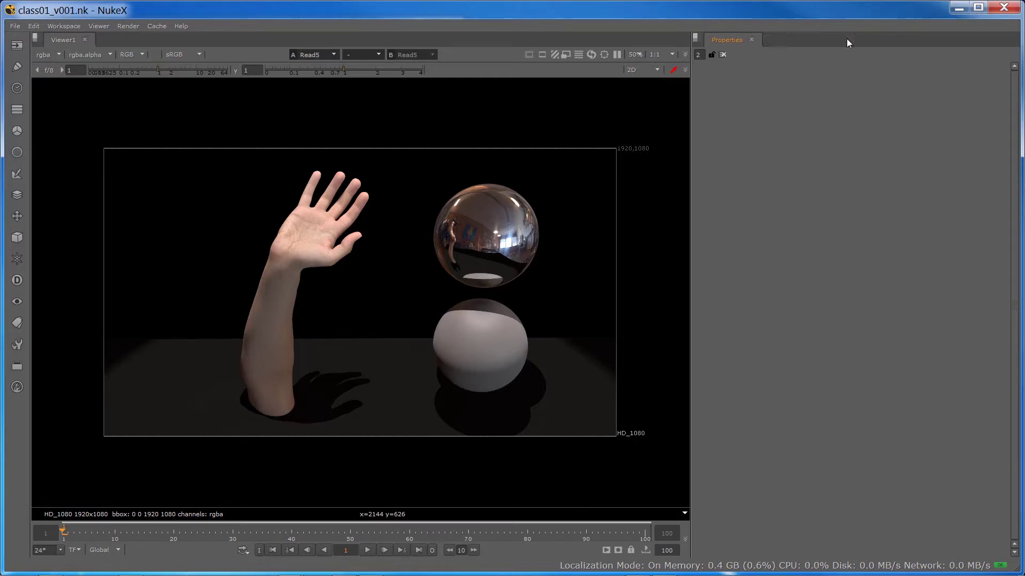
pyautogui.click(697, 38)
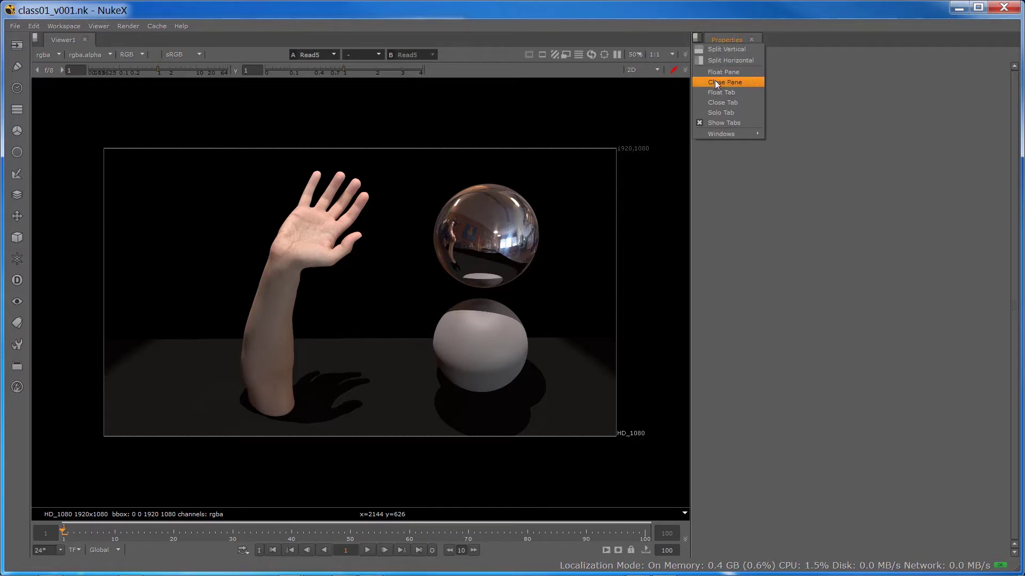
pyautogui.click(728, 83)
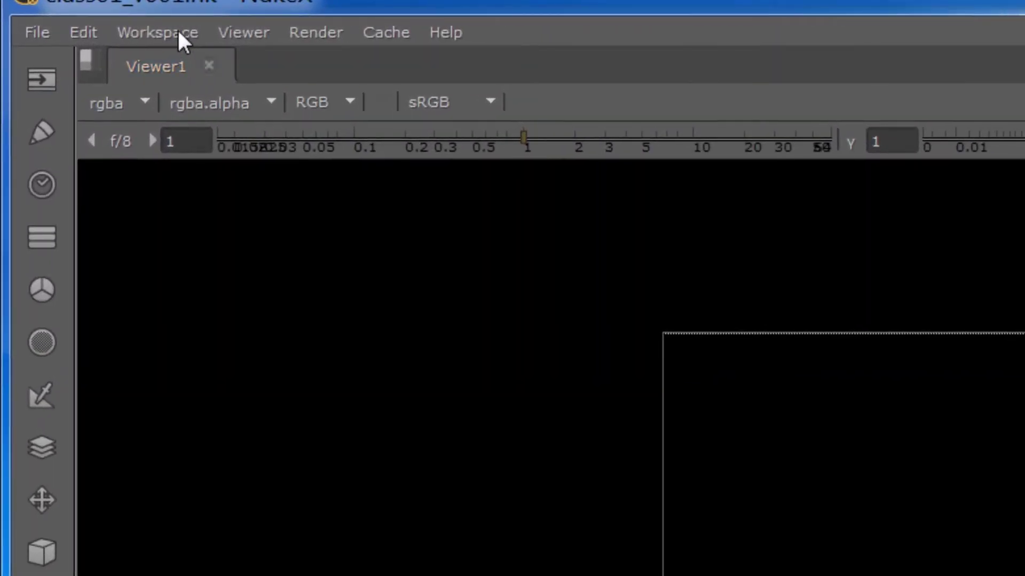
# Step: Reset the workspace, then close the Node Graph, Curve Editor and Dope Sheet tabs
pyautogui.click(70, 25)
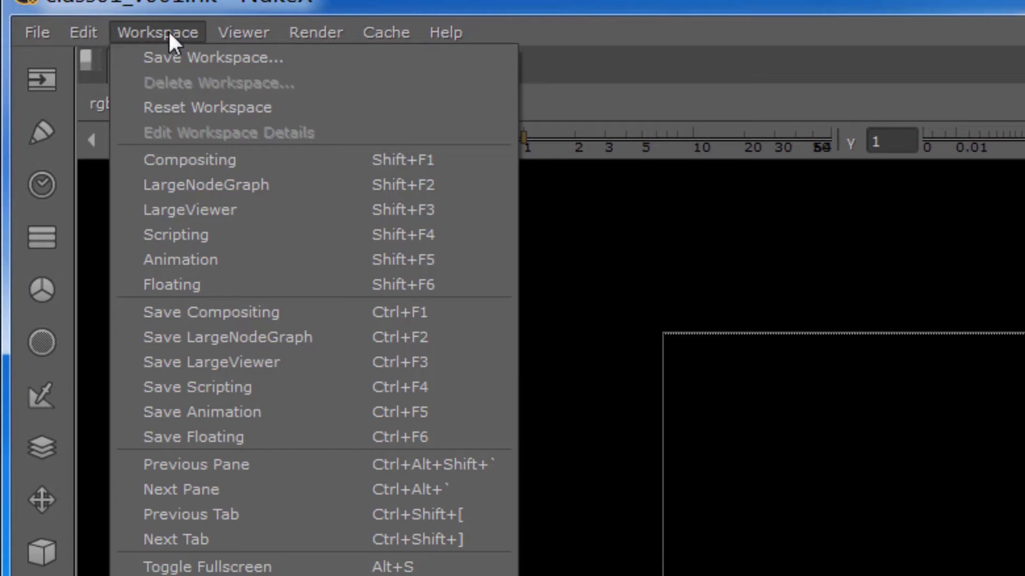
pyautogui.click(169, 114)
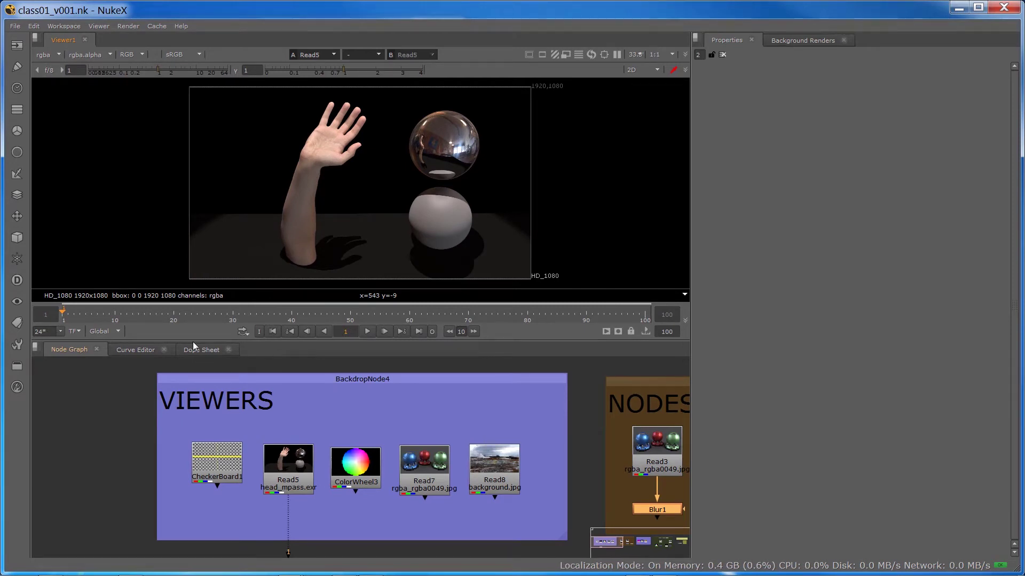
pyautogui.click(97, 350)
pyautogui.click(98, 350)
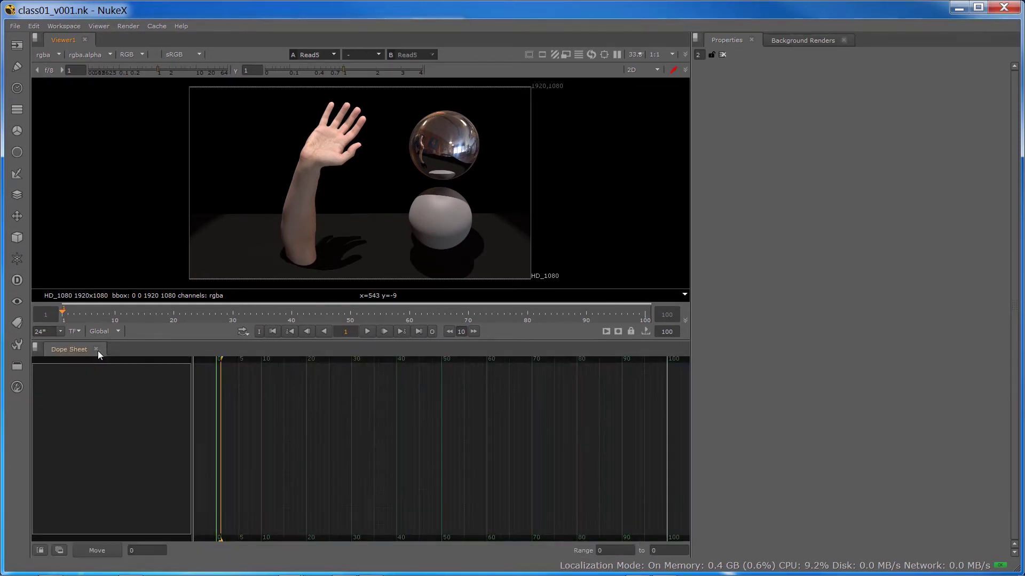
pyautogui.click(98, 351)
# Step: Close the empty pane and the Viewer1 tab, then reset the workspace again
pyautogui.click(37, 344)
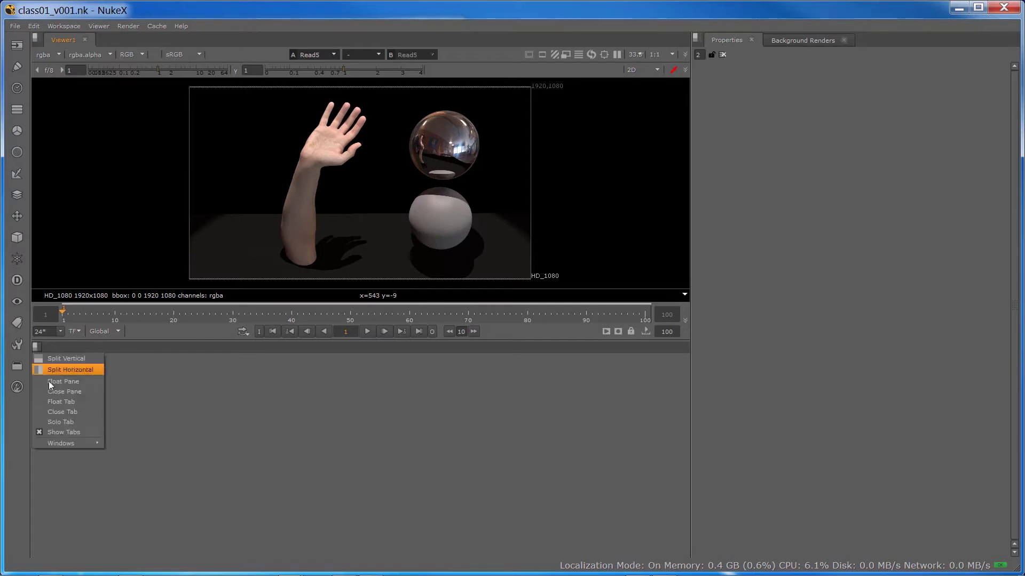
pyautogui.click(50, 393)
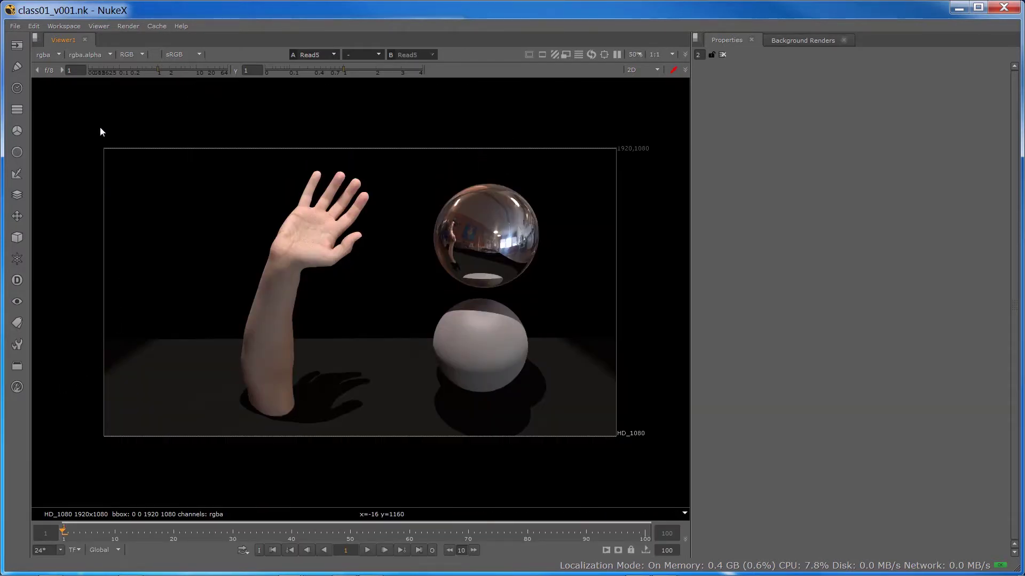
pyautogui.click(84, 40)
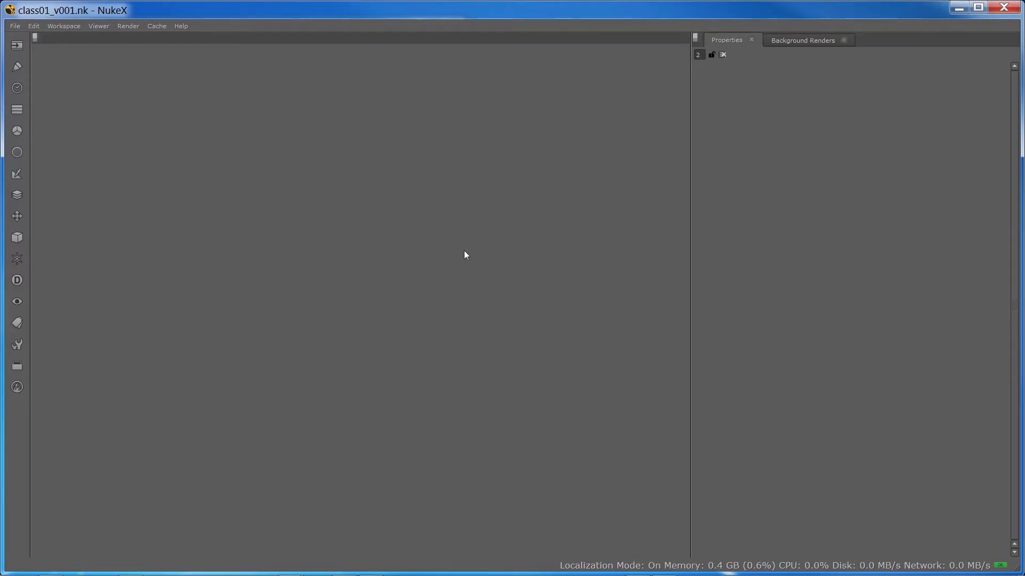
pyautogui.click(65, 26)
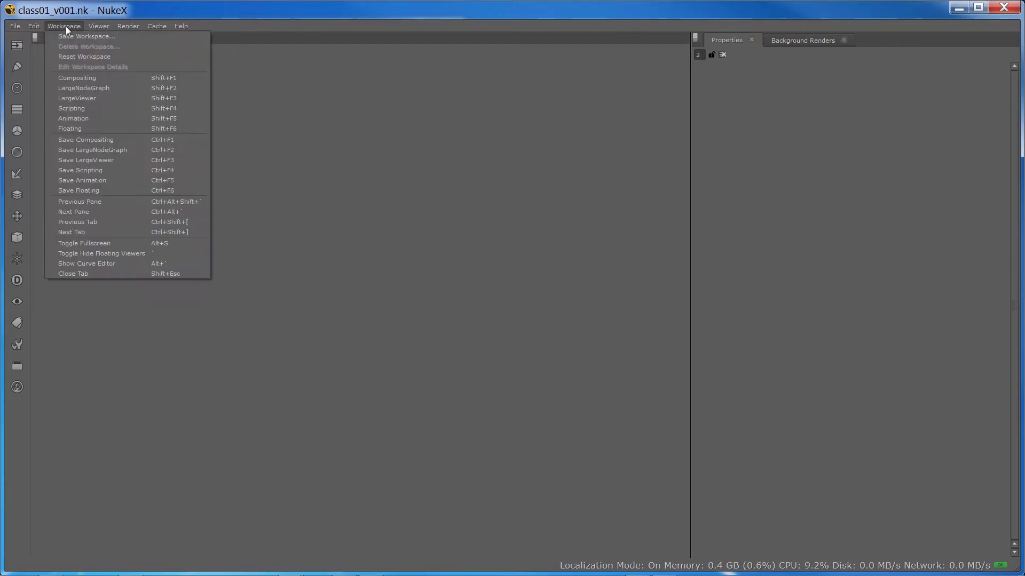
pyautogui.click(68, 56)
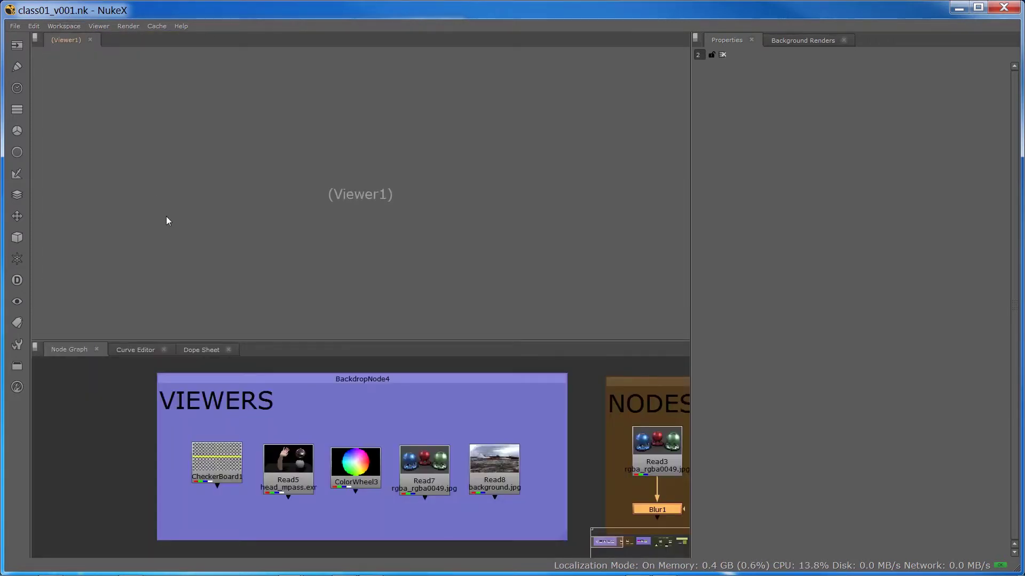
# Step: Attach a new Viewer1 to Read5 with the 1 key and place Viewer1 below Read5
pyautogui.click(210, 453)
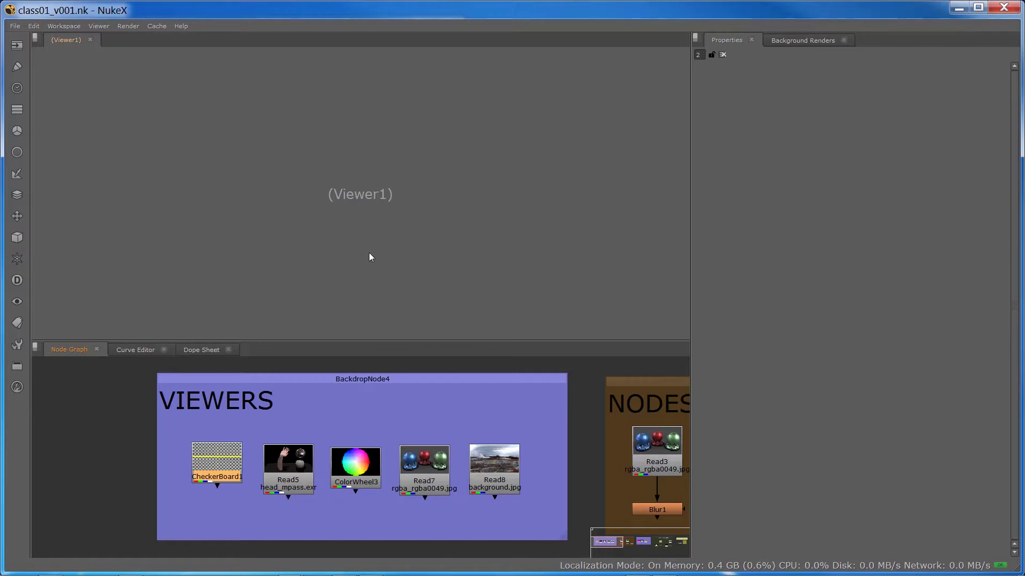
pyautogui.moveTo(284, 460); pyautogui.dragTo(281, 461)
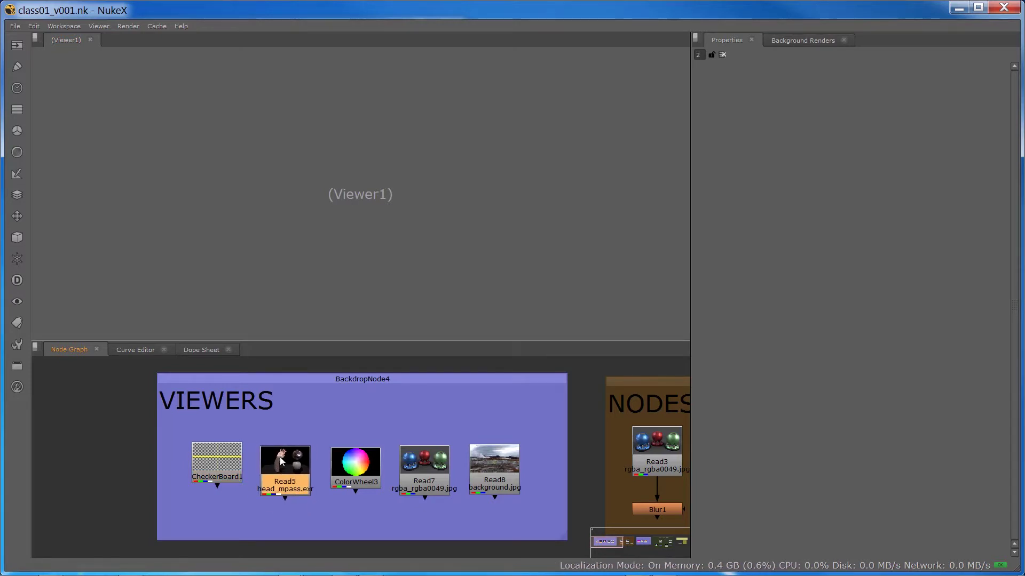
pyautogui.press('1')
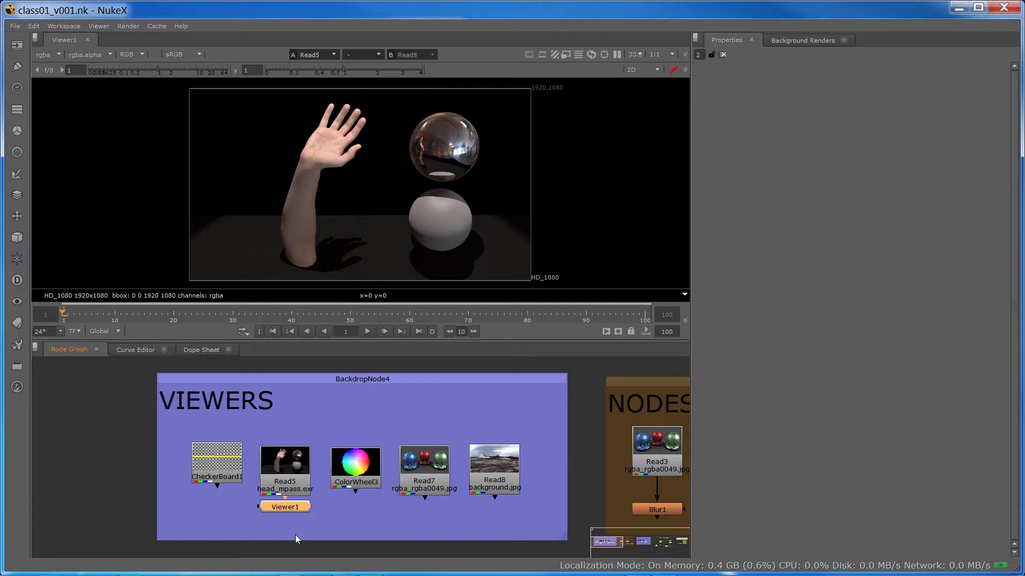
pyautogui.moveTo(282, 508); pyautogui.dragTo(283, 524)
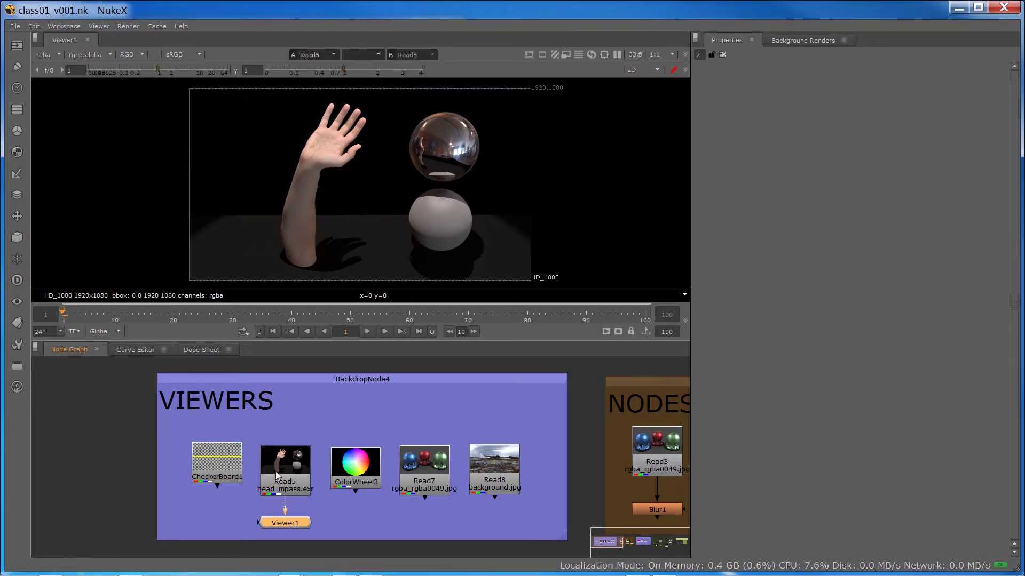
pyautogui.moveTo(281, 464); pyautogui.dragTo(281, 458)
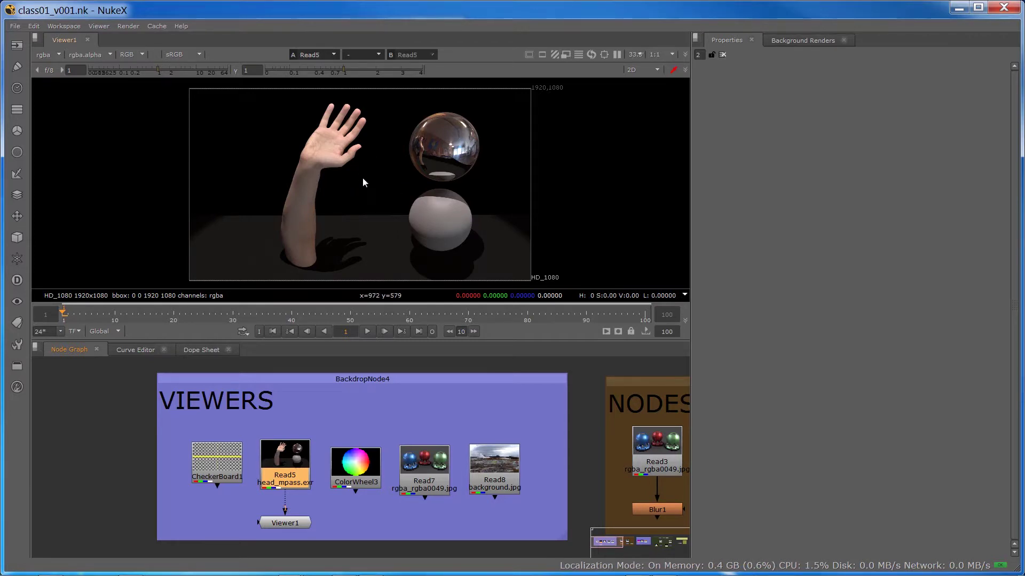
# Step: Cycle through the LargeNodeGraph and LargeViewer workspaces, ending on the Scripting workspace
pyautogui.click(63, 27)
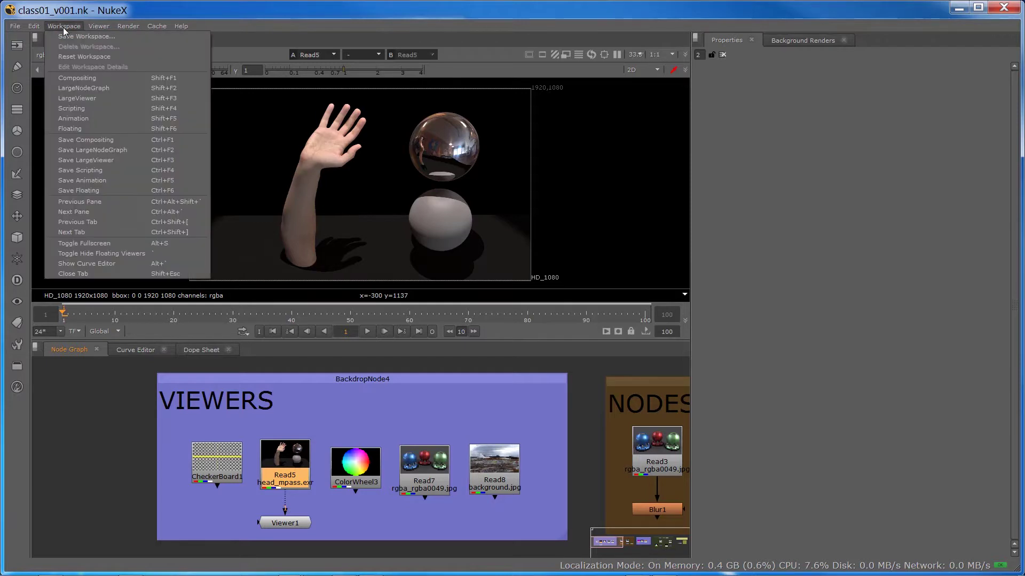
pyautogui.click(74, 87)
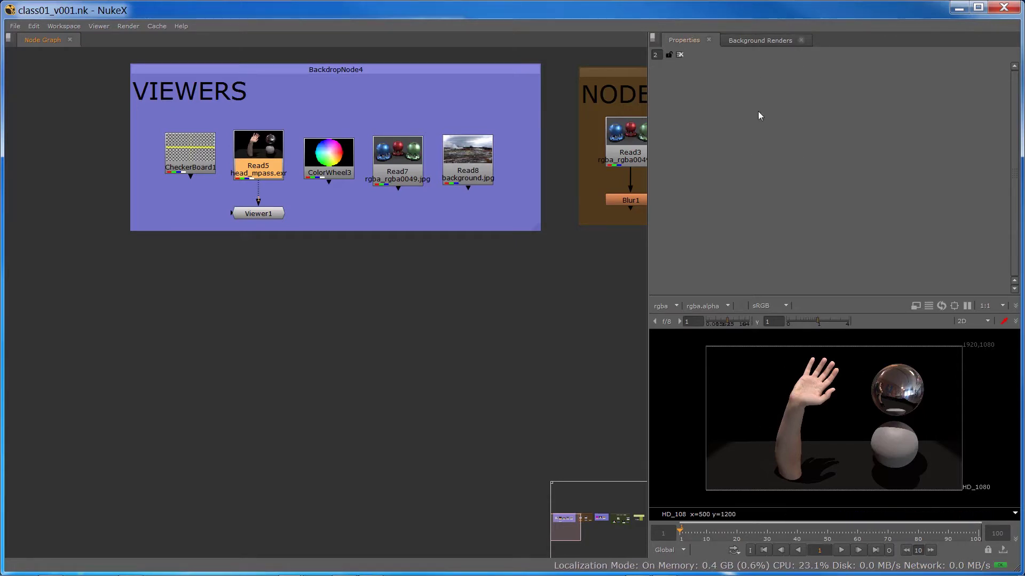
pyautogui.click(66, 26)
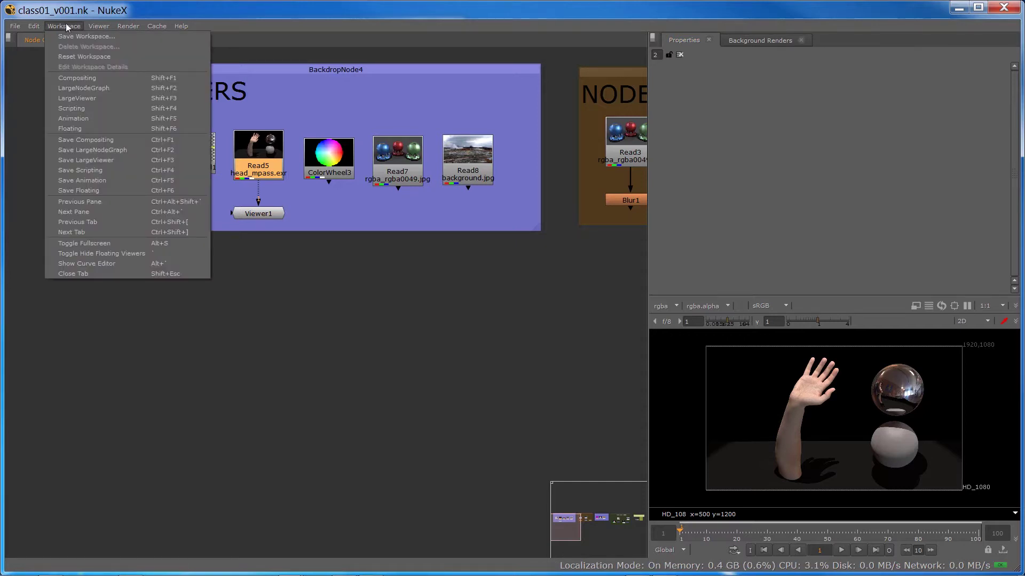
pyautogui.click(82, 99)
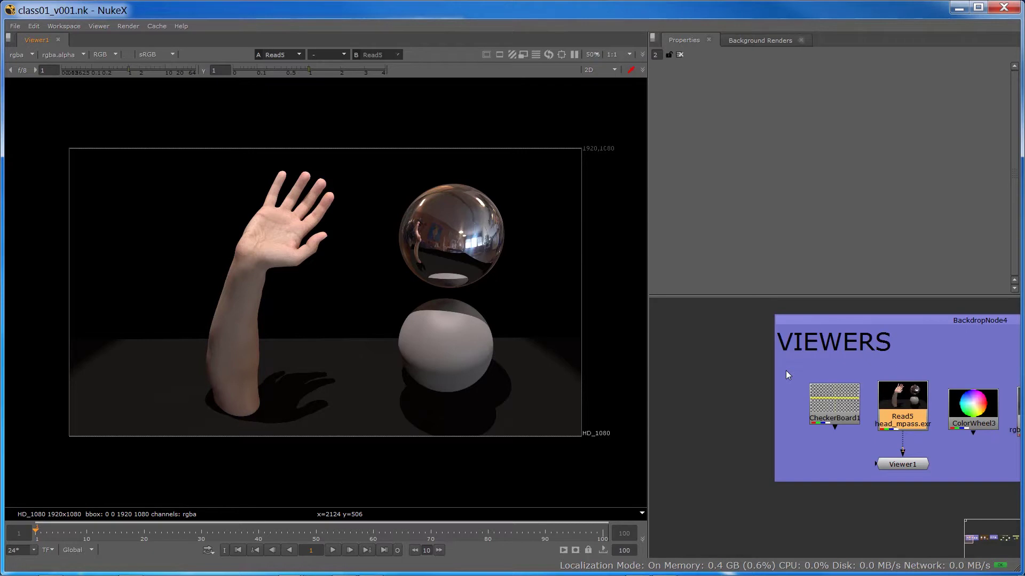
pyautogui.click(61, 27)
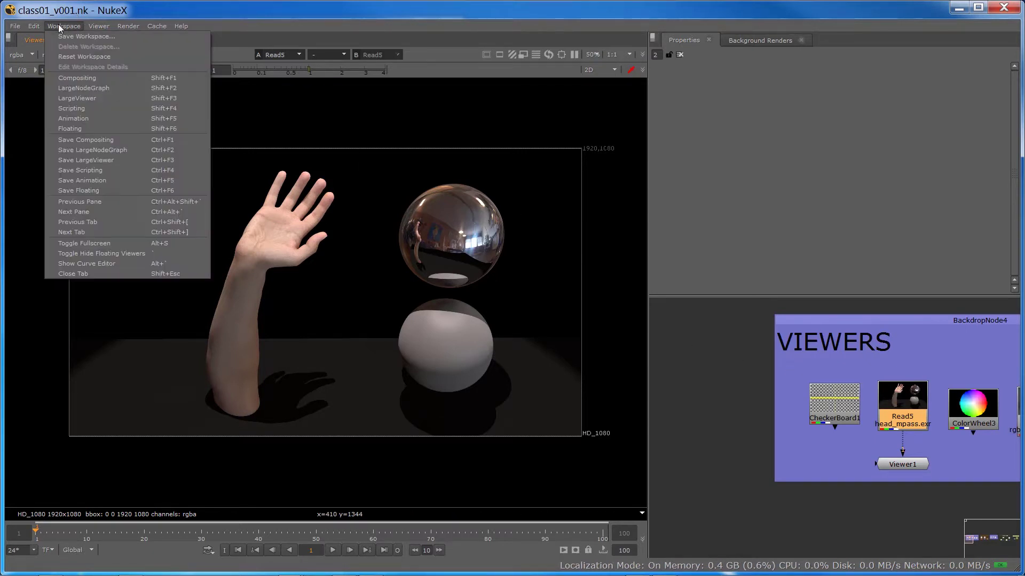
pyautogui.click(101, 106)
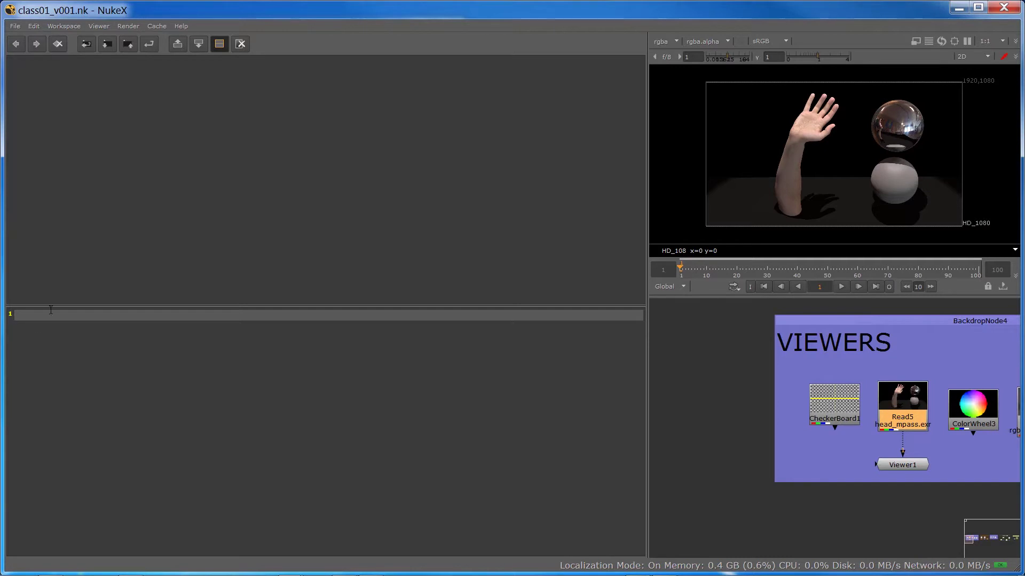
# Step: Switch to the Animation workspace, with a curve editor beneath the viewer
pyautogui.click(63, 25)
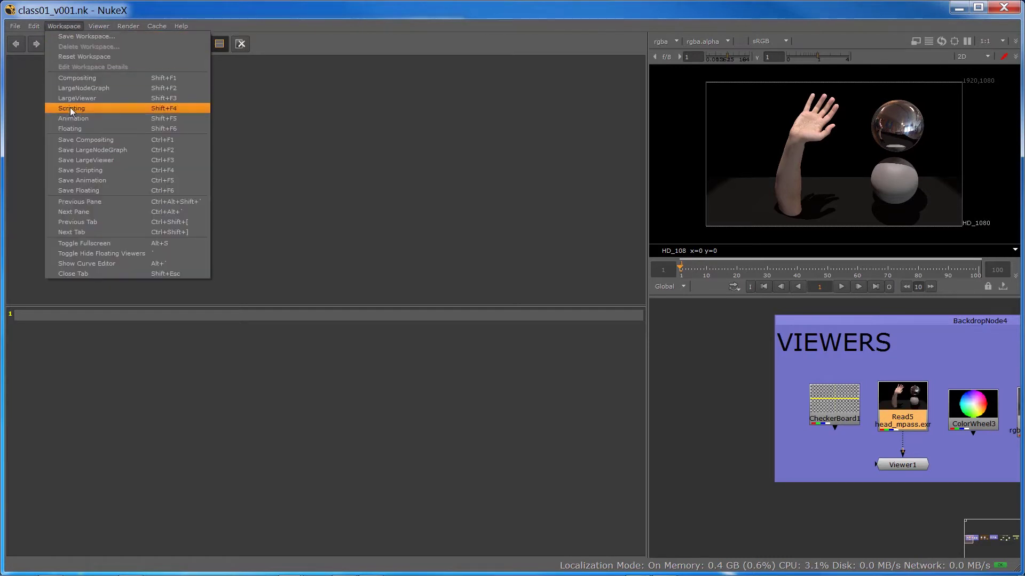
pyautogui.click(71, 124)
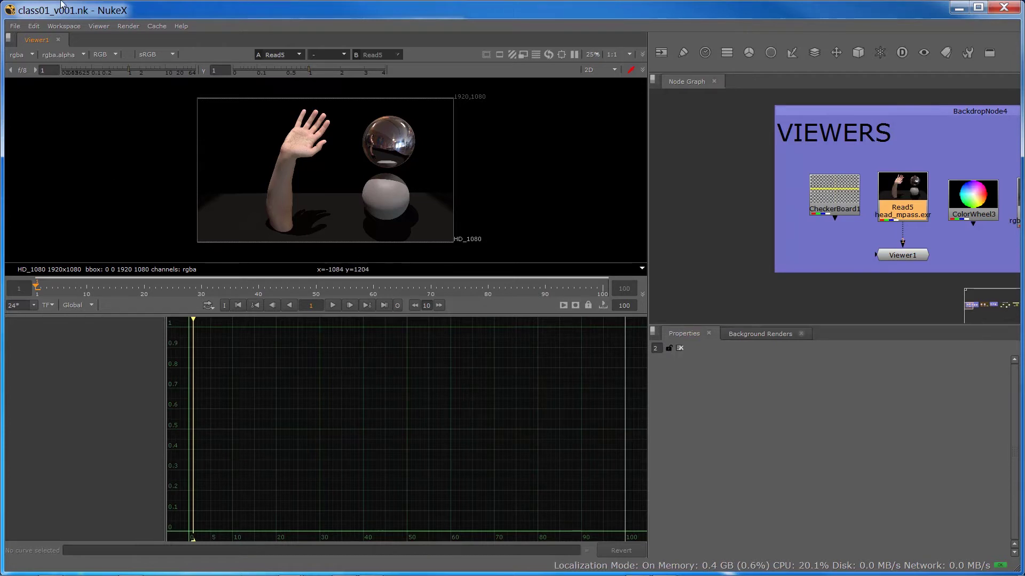
pyautogui.click(62, 27)
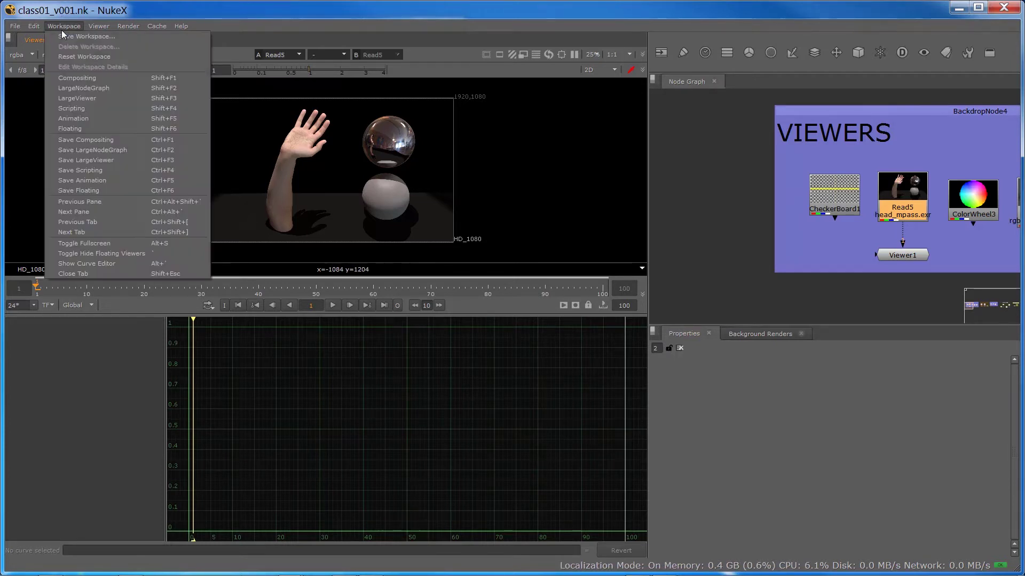
# Step: Try the Floating workspace, moving the floating viewer aside, then return to Compositing
pyautogui.click(68, 128)
pyautogui.moveTo(623, 217); pyautogui.dragTo(392, 154)
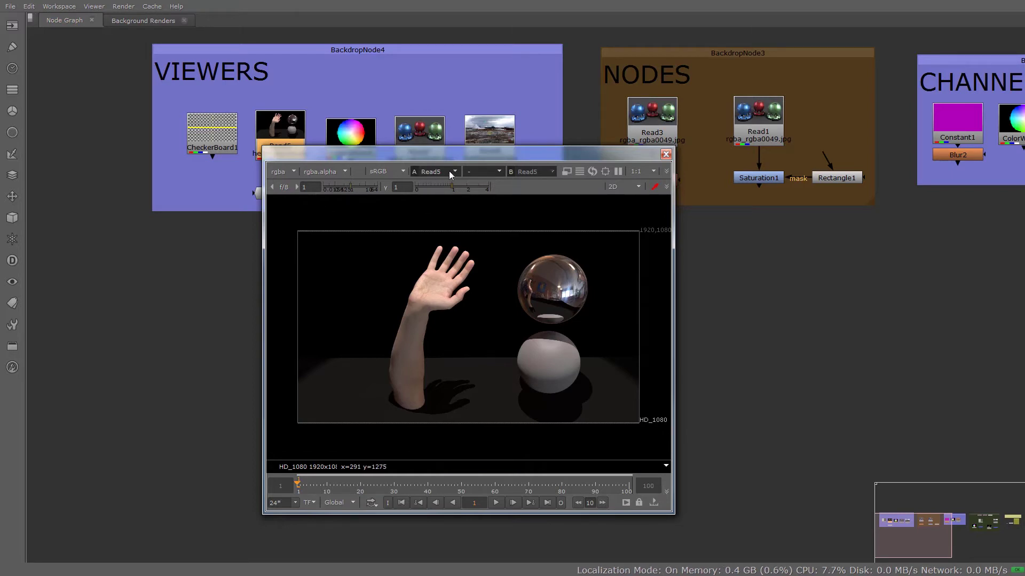
pyautogui.moveTo(444, 150); pyautogui.dragTo(639, 171)
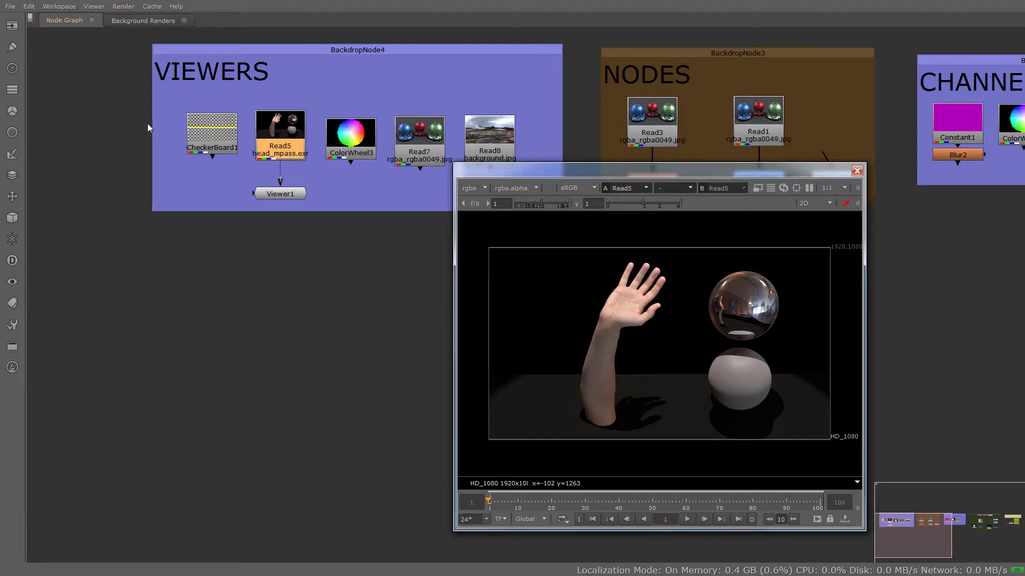
pyautogui.click(66, 8)
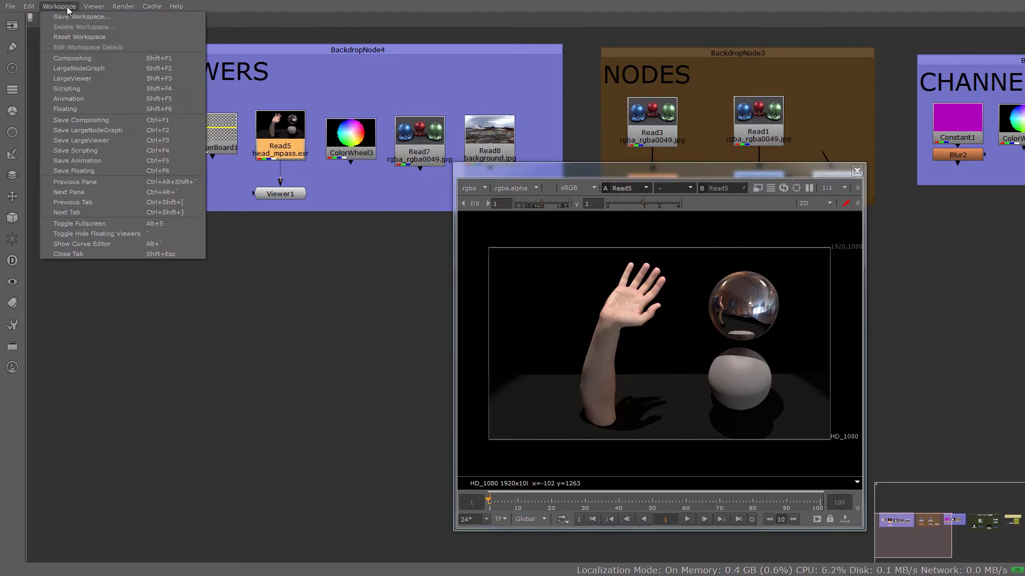
pyautogui.click(72, 58)
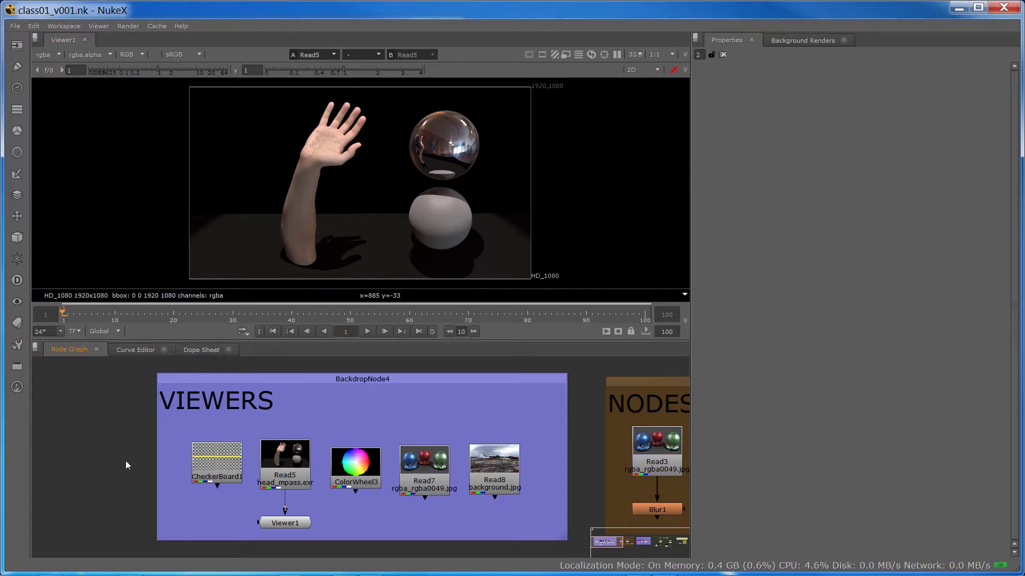
# Step: Zoom onto the VIEWERS nodes, reposition Viewer1 and reconnect its first input to Read5
pyautogui.scroll(5, 118, 465)
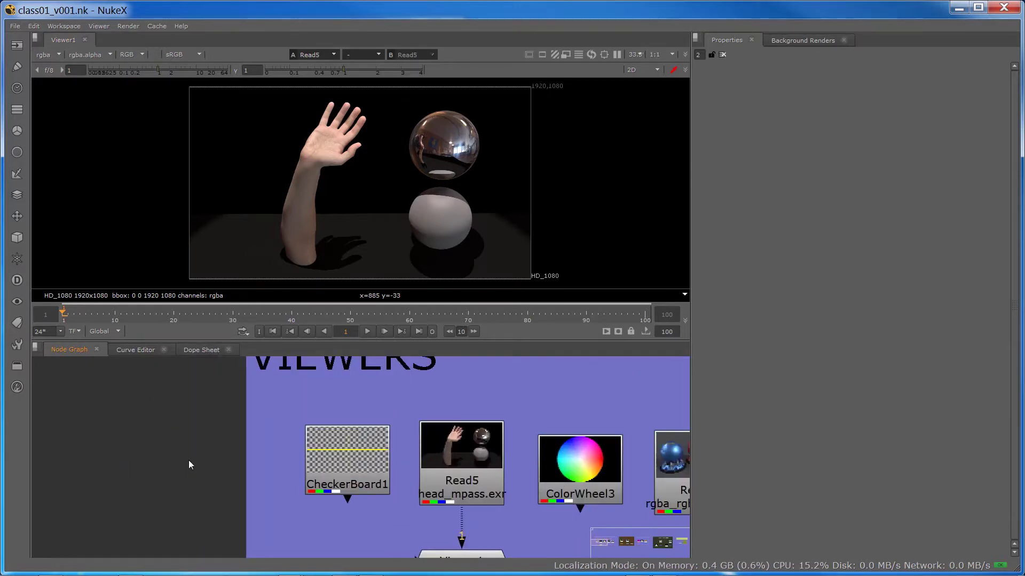
pyautogui.moveTo(195, 460); pyautogui.dragTo(250, 431)
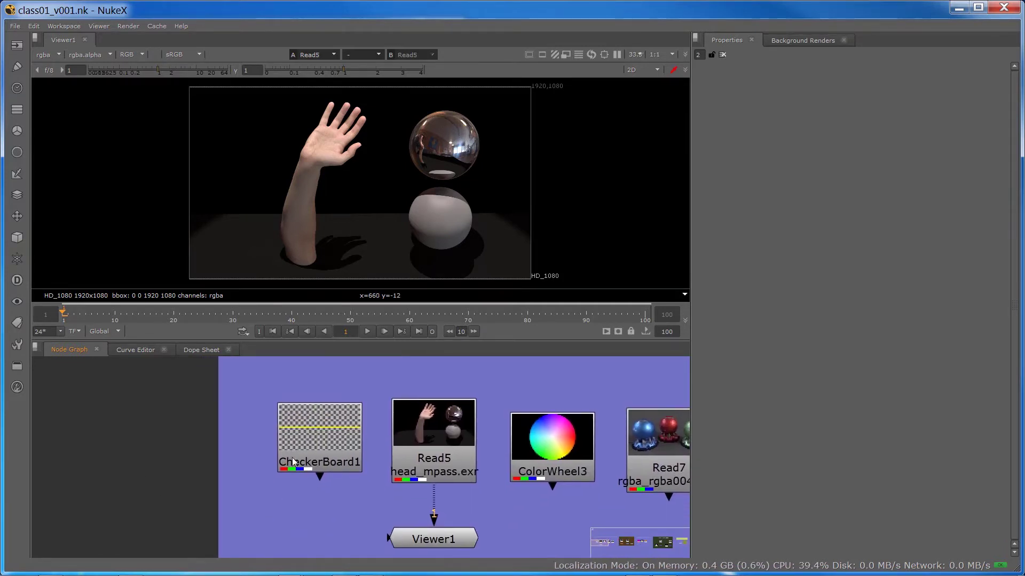
pyautogui.moveTo(394, 512)
pyautogui.mouseDown()
pyautogui.moveTo(397, 479)
pyautogui.moveTo(413, 521)
pyautogui.moveTo(395, 506)
pyautogui.moveTo(388, 513)
pyautogui.mouseUp()
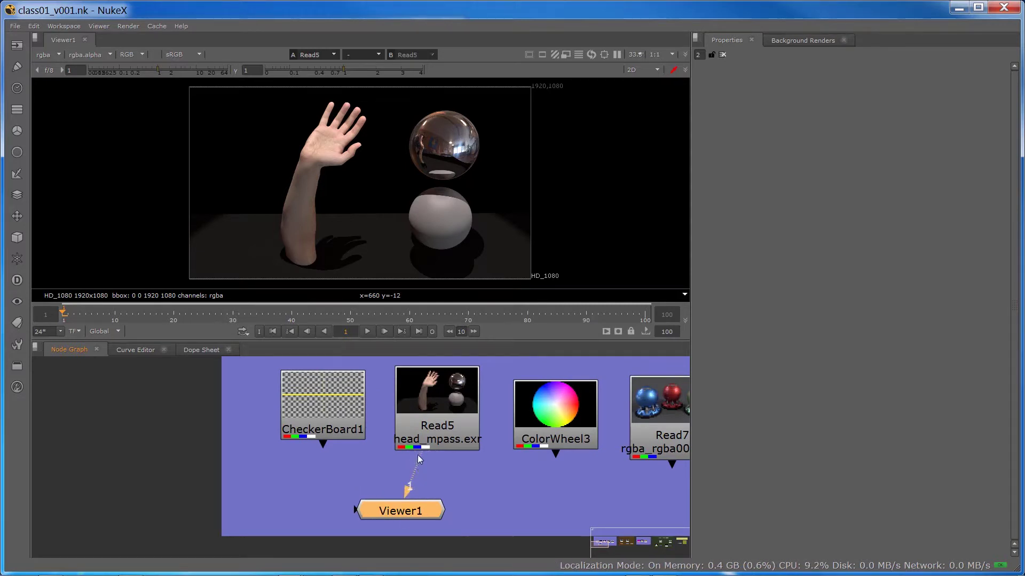
pyautogui.moveTo(421, 454); pyautogui.dragTo(418, 462)
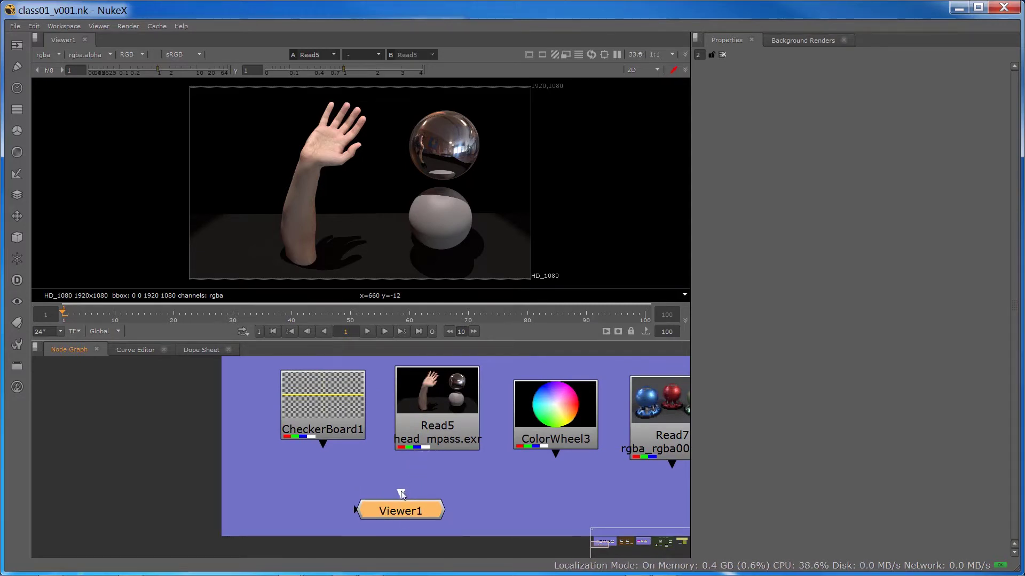
pyautogui.moveTo(338, 429); pyautogui.dragTo(403, 511)
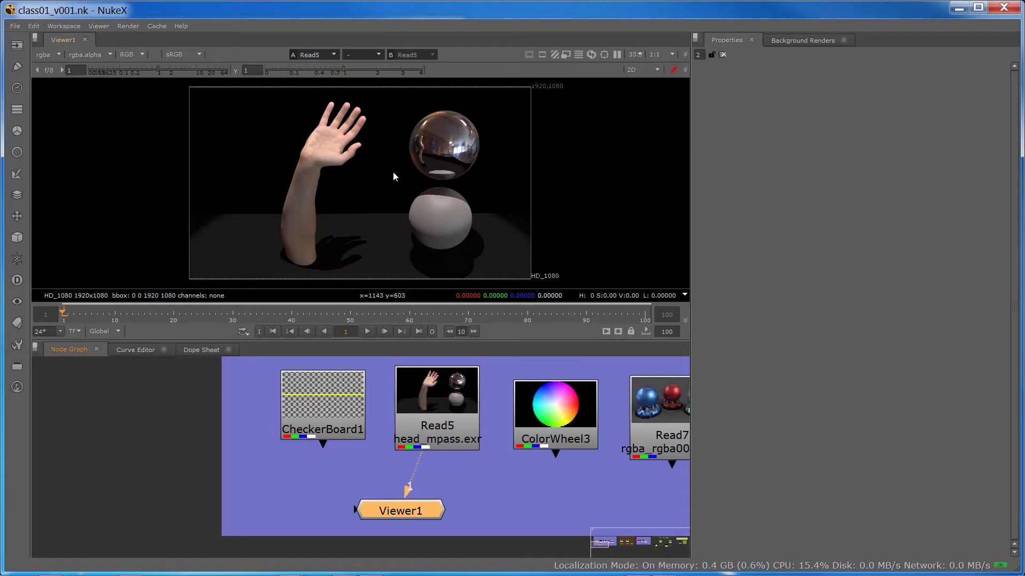
# Step: Connect CheckerBoard1 as Viewer1's input 2 and toggle the viewer between inputs 1 and 2
pyautogui.moveTo(324, 447); pyautogui.dragTo(401, 511)
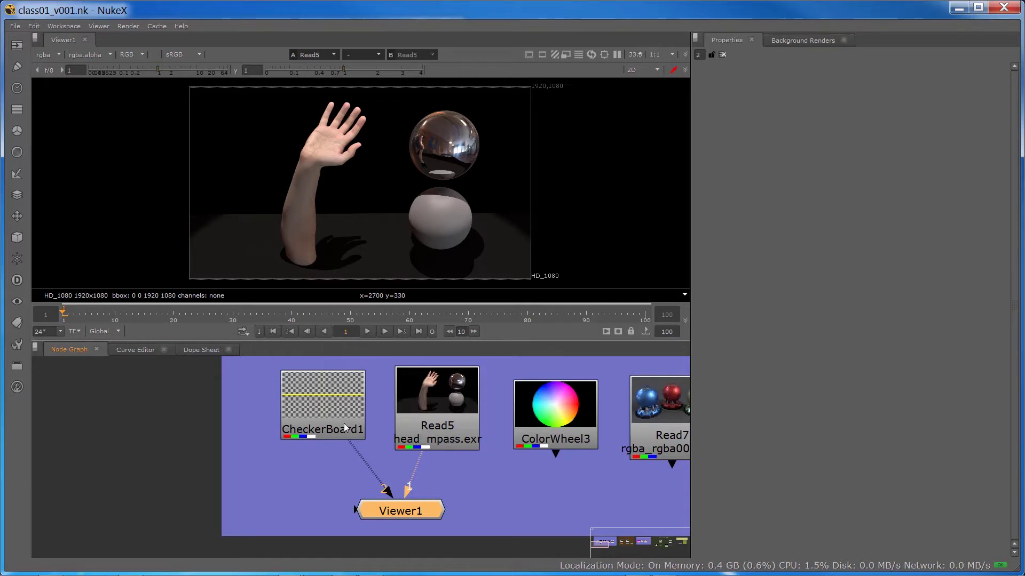
pyautogui.press('2')
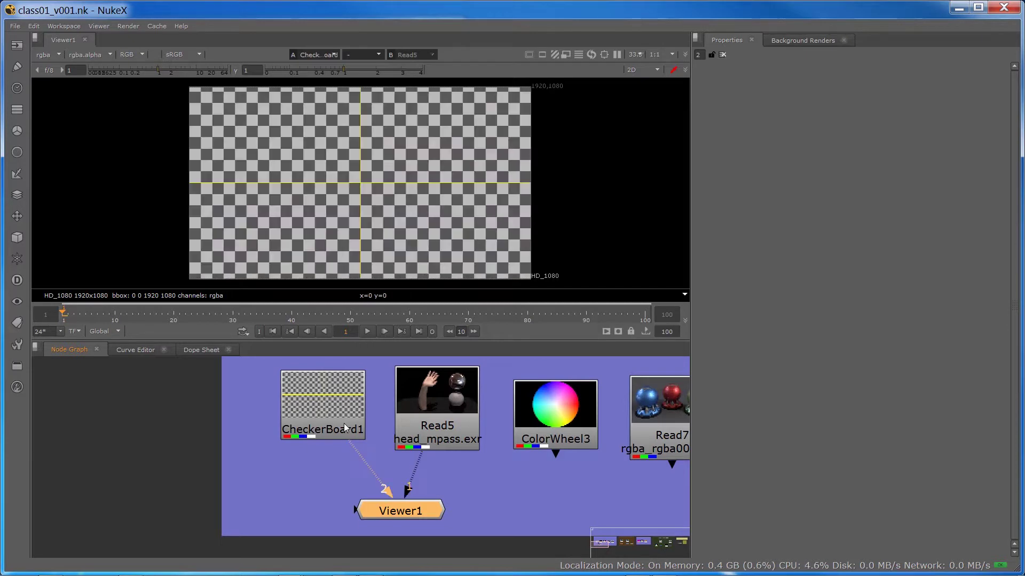
pyautogui.press('1')
pyautogui.press('2')
pyautogui.press('1')
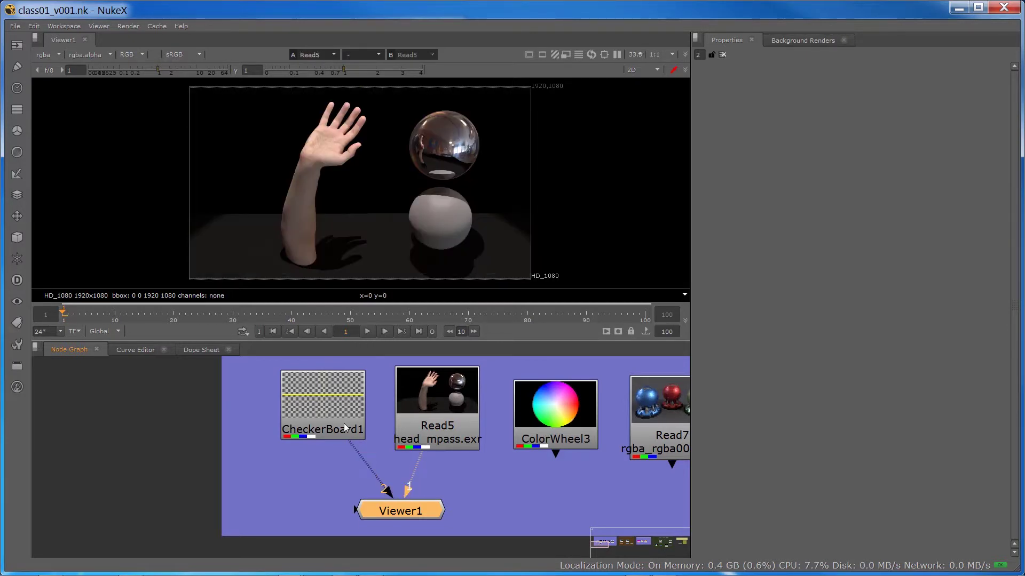
pyautogui.press('2')
pyautogui.press('1')
pyautogui.press('2')
pyautogui.press('1')
pyautogui.press('2')
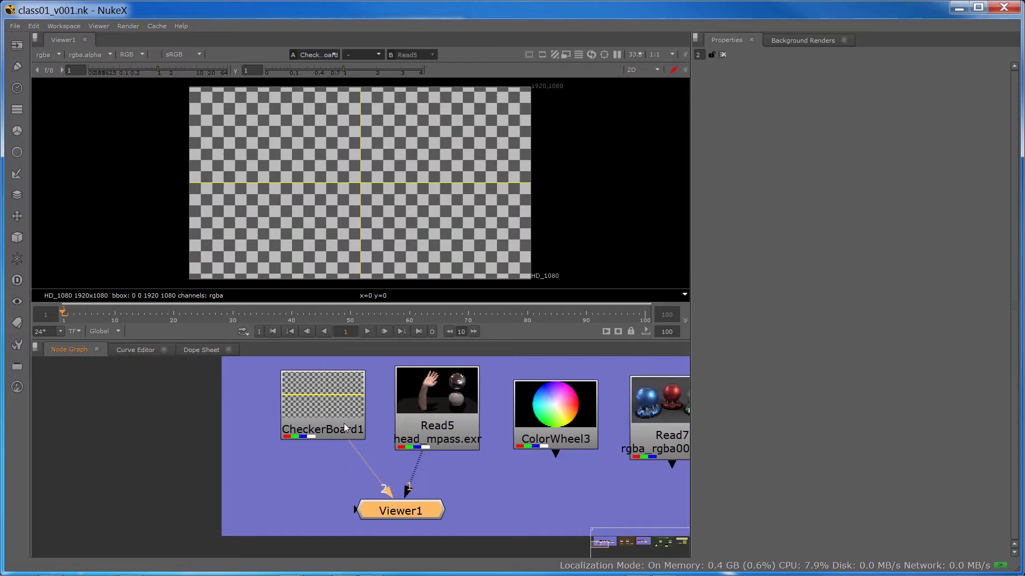
pyautogui.press('1')
pyautogui.press('2')
# Step: Connect ColorWheel3 as input 3 and Read7 as input 4 of Viewer1
pyautogui.moveTo(543, 425); pyautogui.dragTo(540, 416)
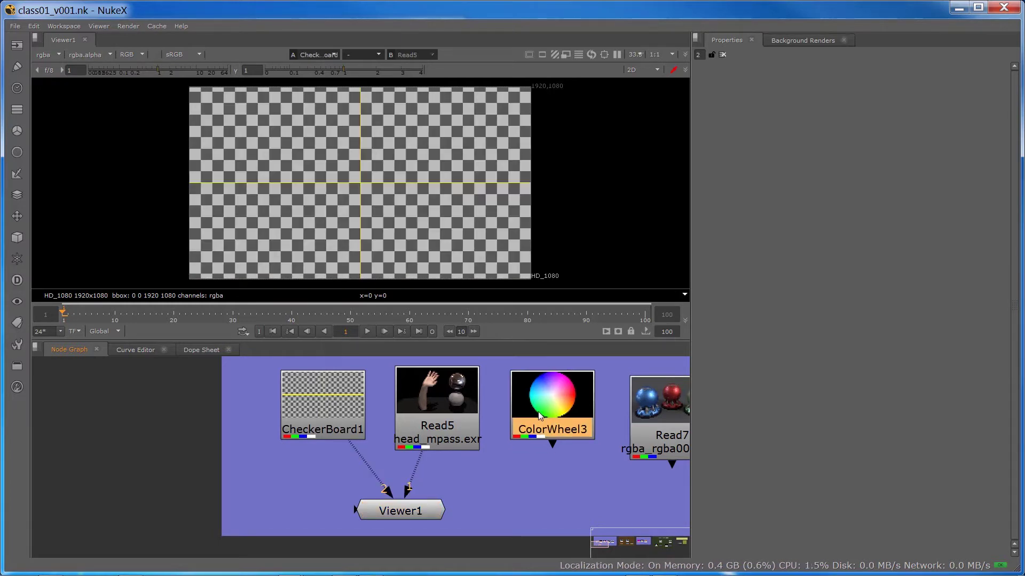
pyautogui.press('3')
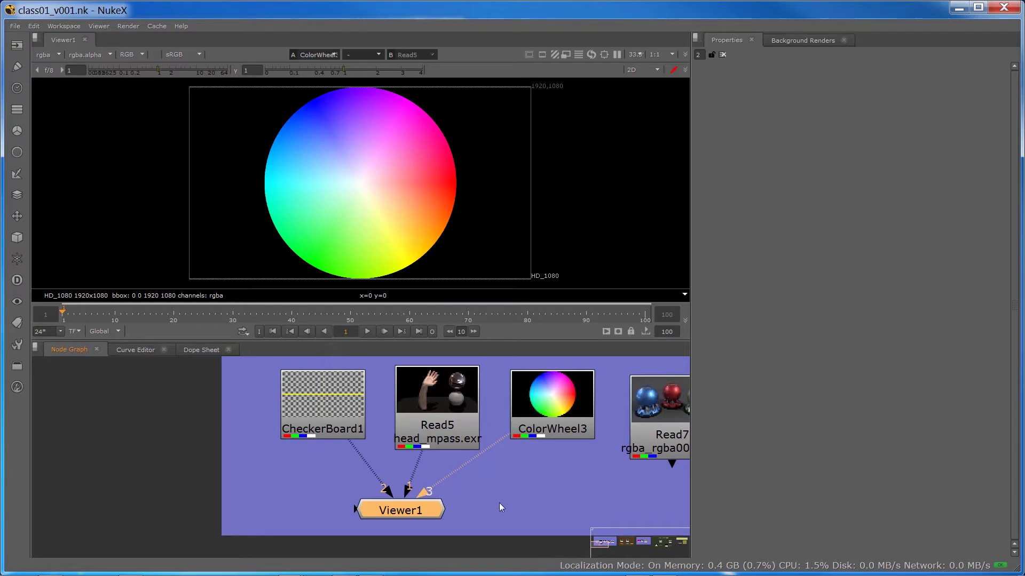
pyautogui.press('f')
pyautogui.click(597, 421)
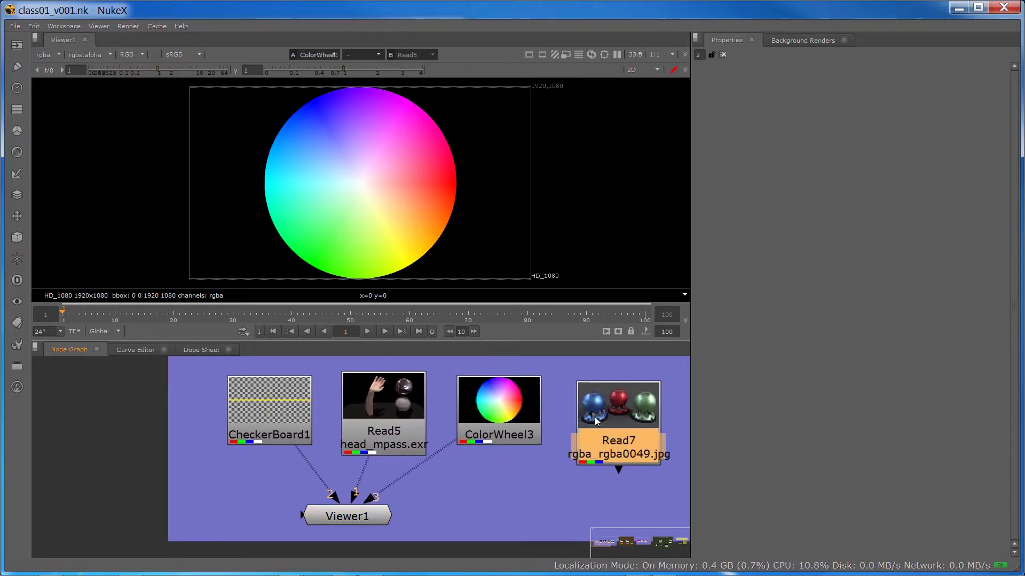
pyautogui.press('4')
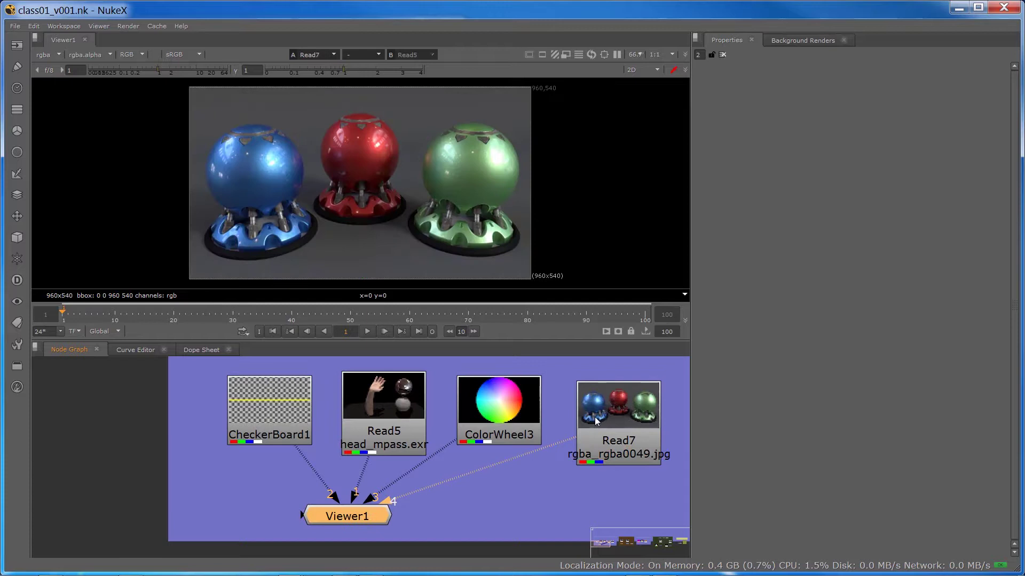
# Step: Select ColorWheel3, Read5 and CheckerBoard1, then centre Viewer1 beneath its four inputs
pyautogui.click(510, 423)
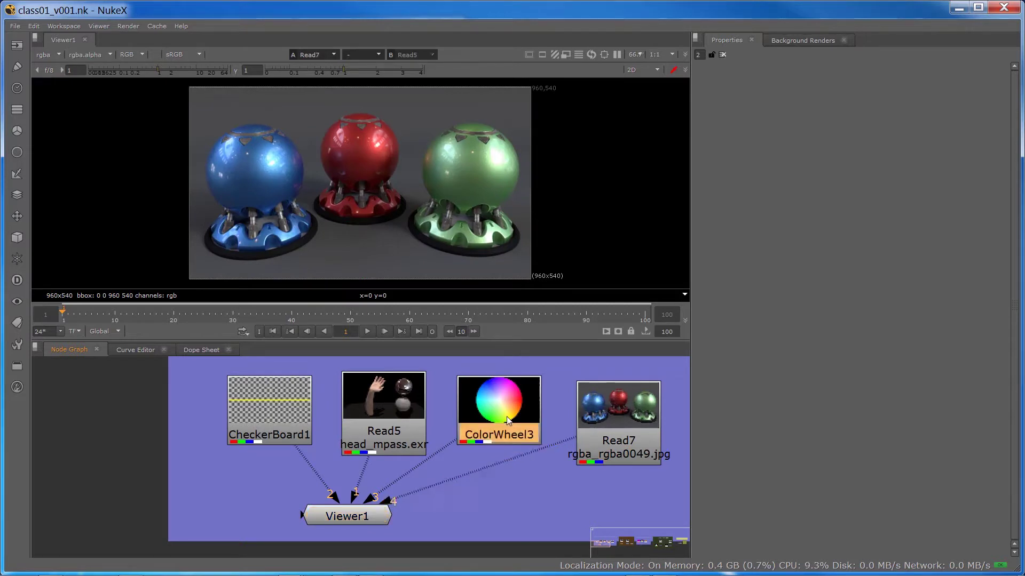
pyautogui.click(382, 417)
pyautogui.click(268, 424)
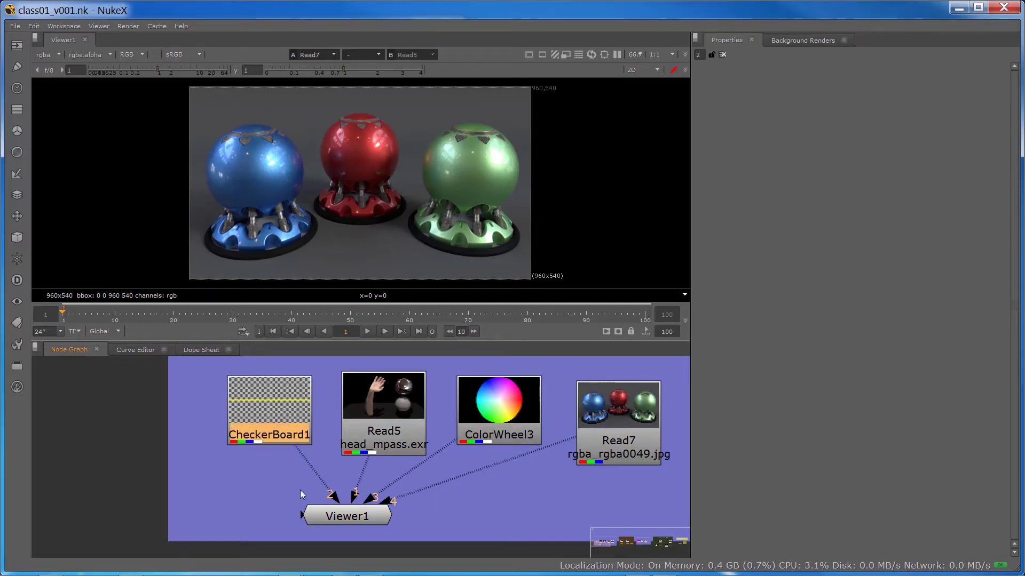
pyautogui.moveTo(329, 517); pyautogui.dragTo(376, 528)
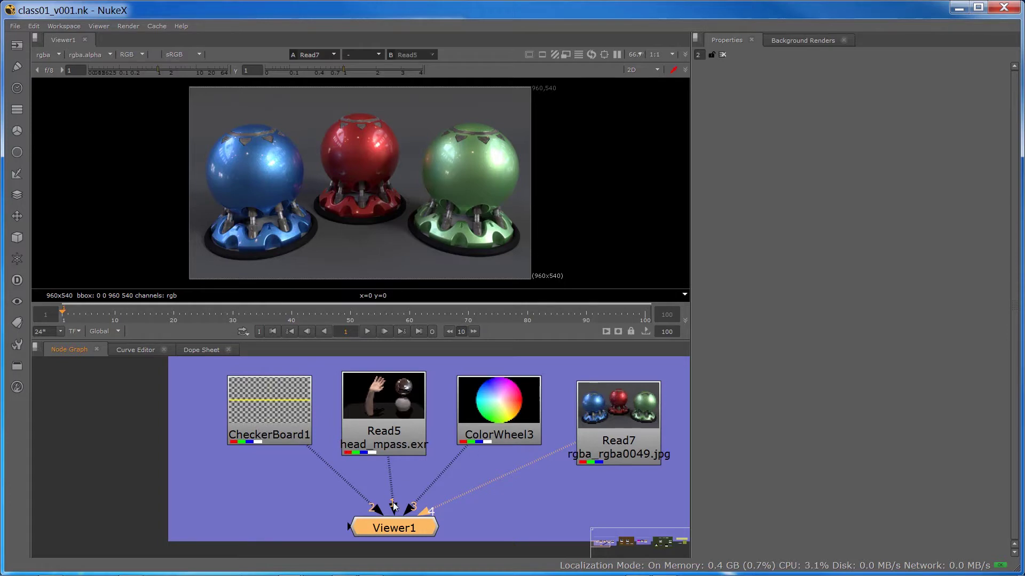
pyautogui.moveTo(415, 533)
pyautogui.mouseDown()
pyautogui.moveTo(397, 530)
pyautogui.moveTo(411, 528)
pyautogui.mouseUp()
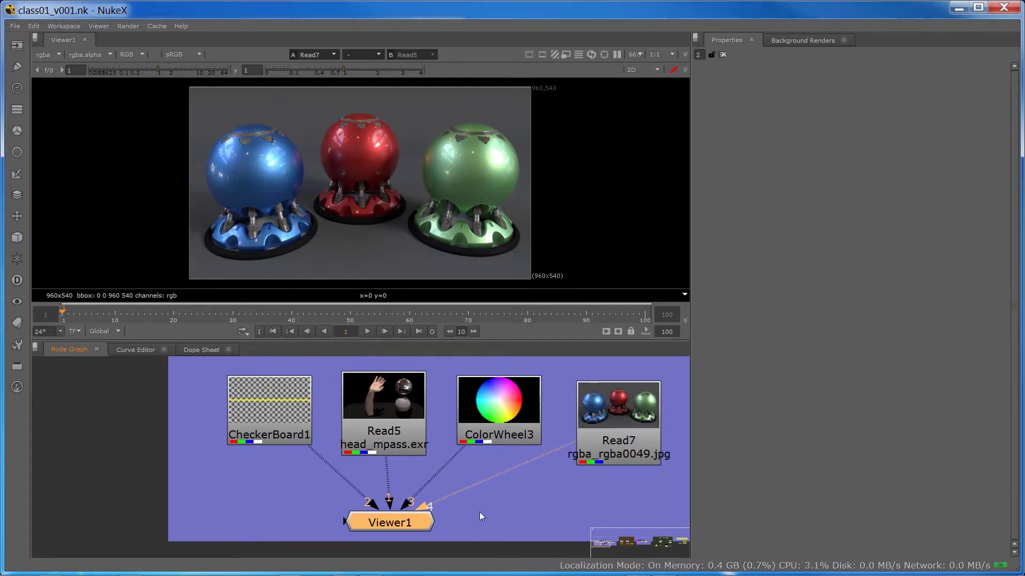
# Step: Disconnect Read7 from Viewer1 and extract ColorWheel3 with Ctrl+Shift+X, moving it aside
pyautogui.moveTo(570, 446); pyautogui.dragTo(539, 470)
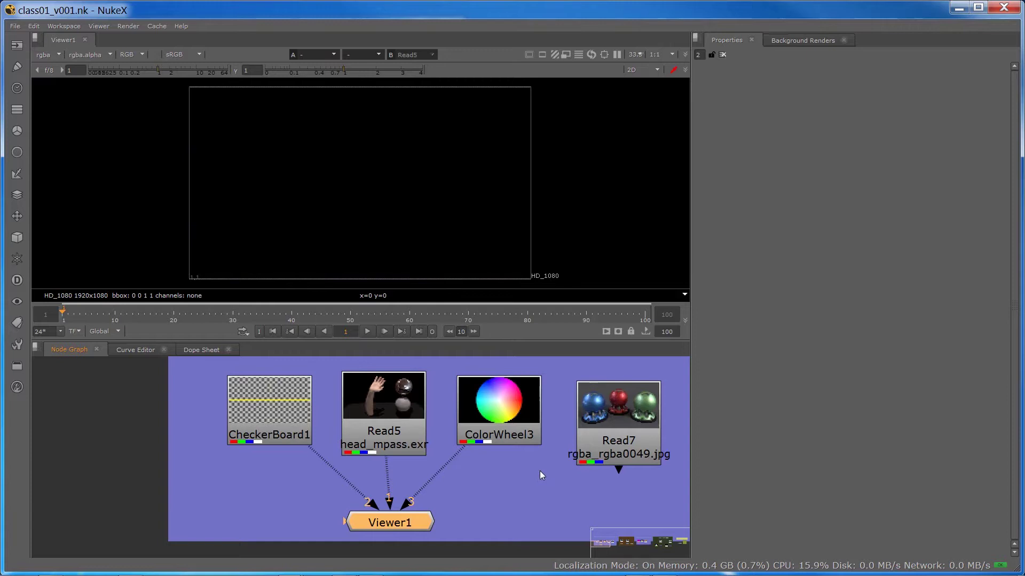
pyautogui.click(501, 393)
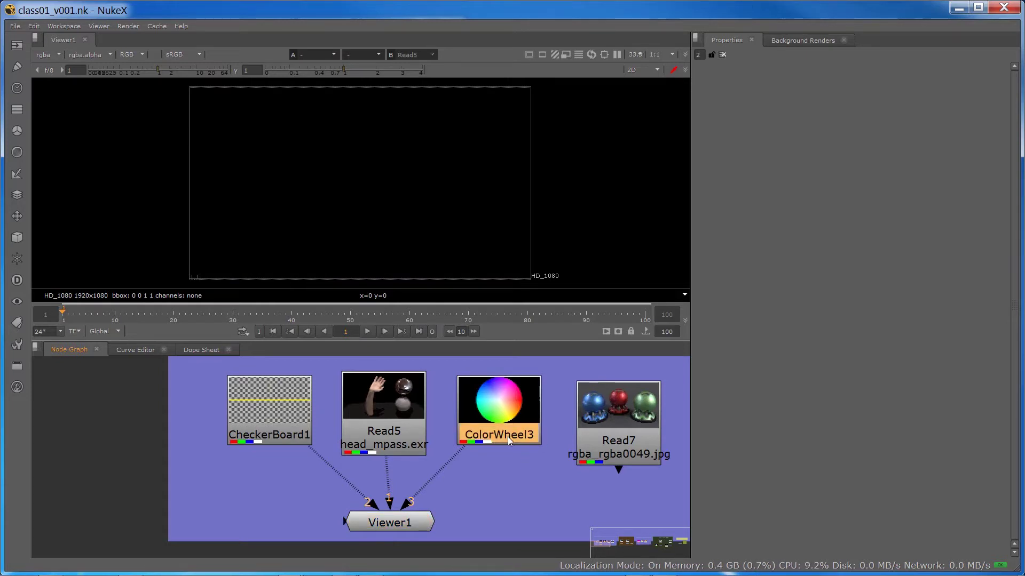
pyautogui.hotkey('ctrl', 'shift', 'x')
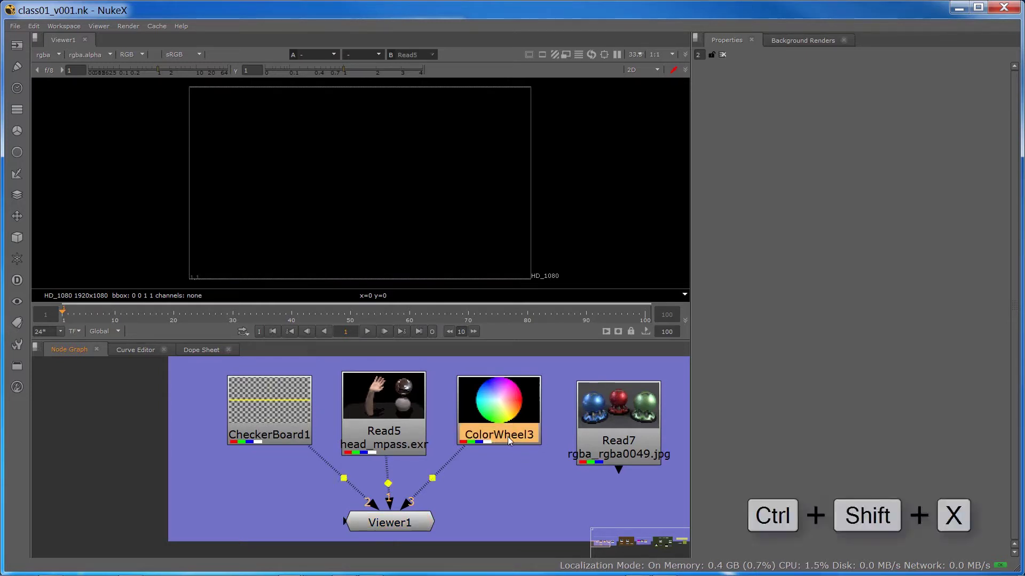
pyautogui.hotkey('ctrl', 'shift', 'x')
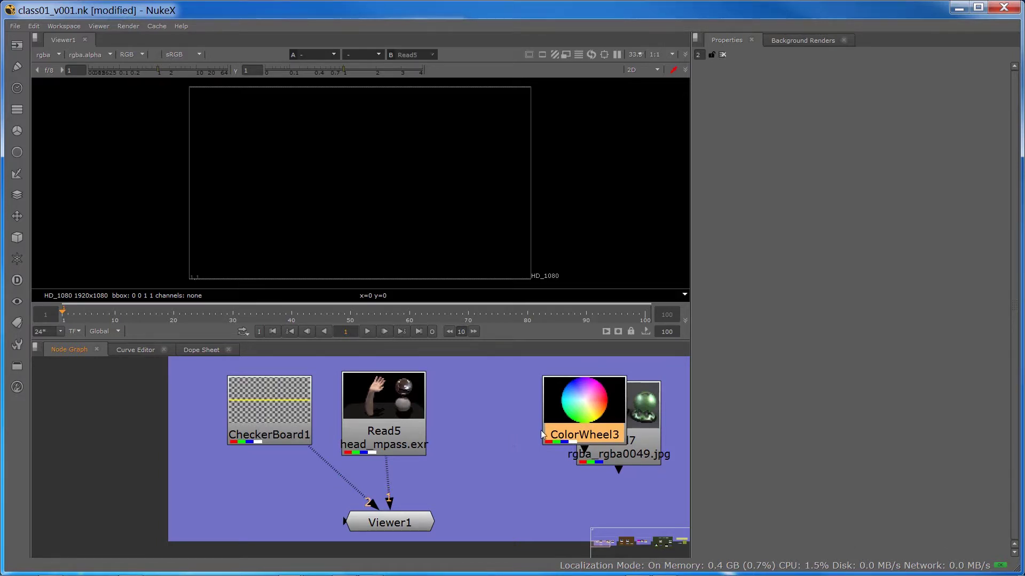
pyautogui.moveTo(571, 412); pyautogui.dragTo(495, 436)
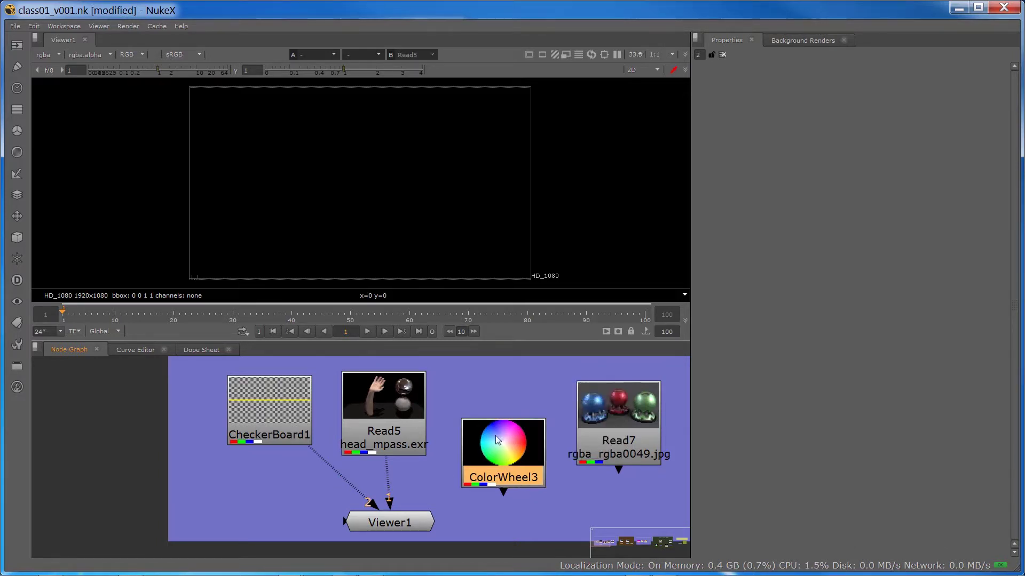
# Step: Extract Read5 from the tree using Edit > Node > Extract
pyautogui.click(386, 407)
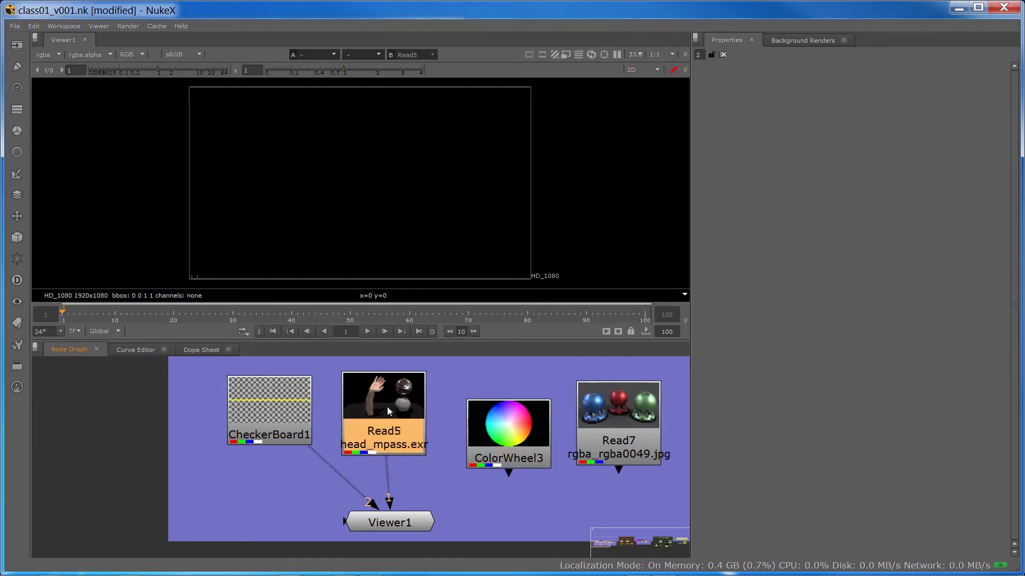
pyautogui.click(37, 26)
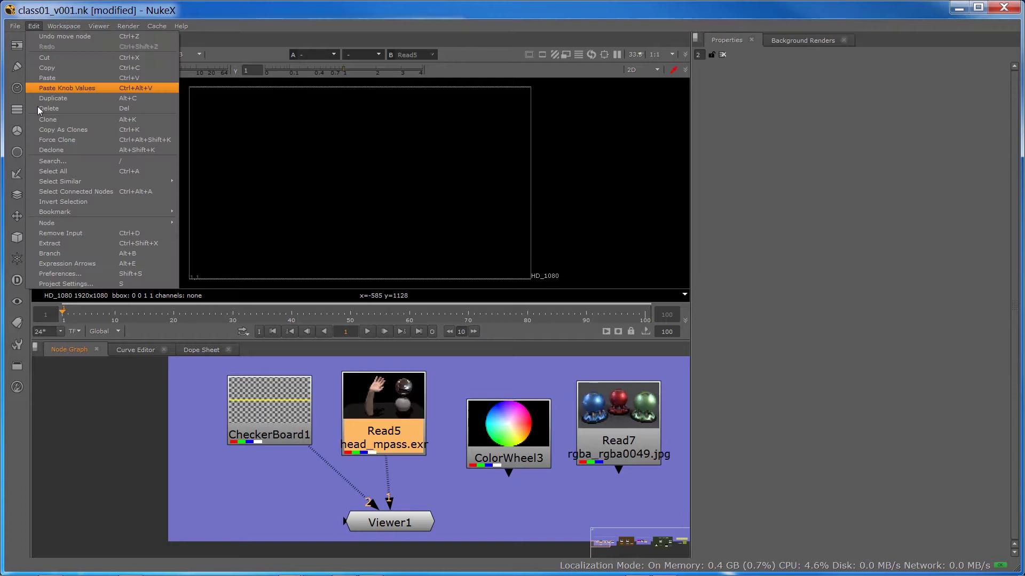
pyautogui.click(53, 245)
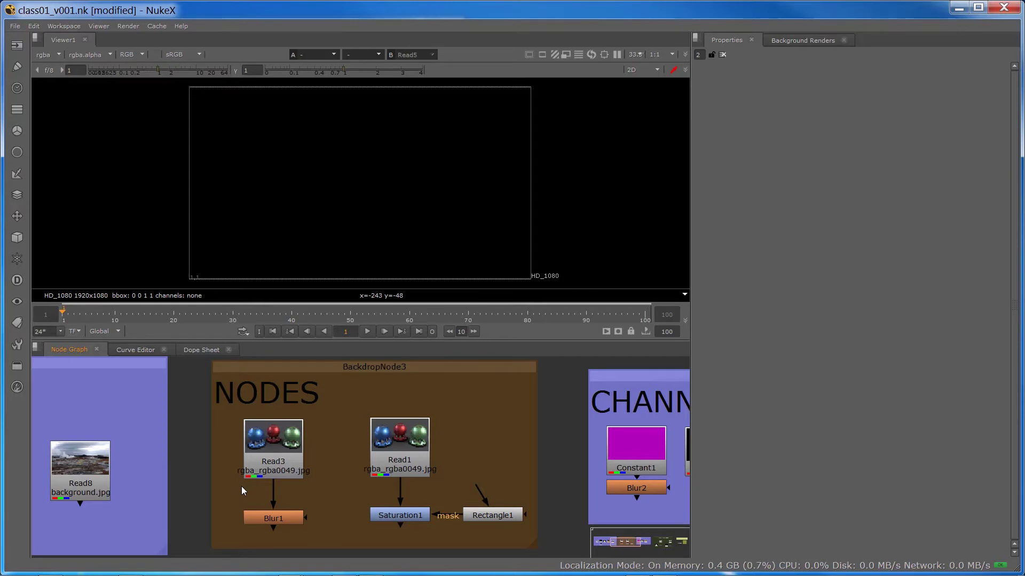
pyautogui.click(17, 45)
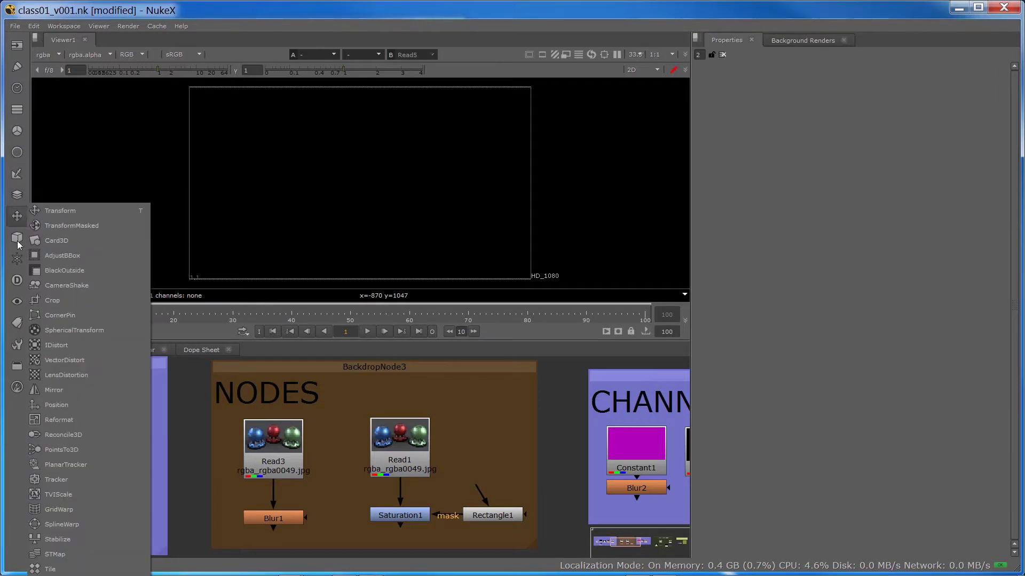
pyautogui.moveTo(17, 44)
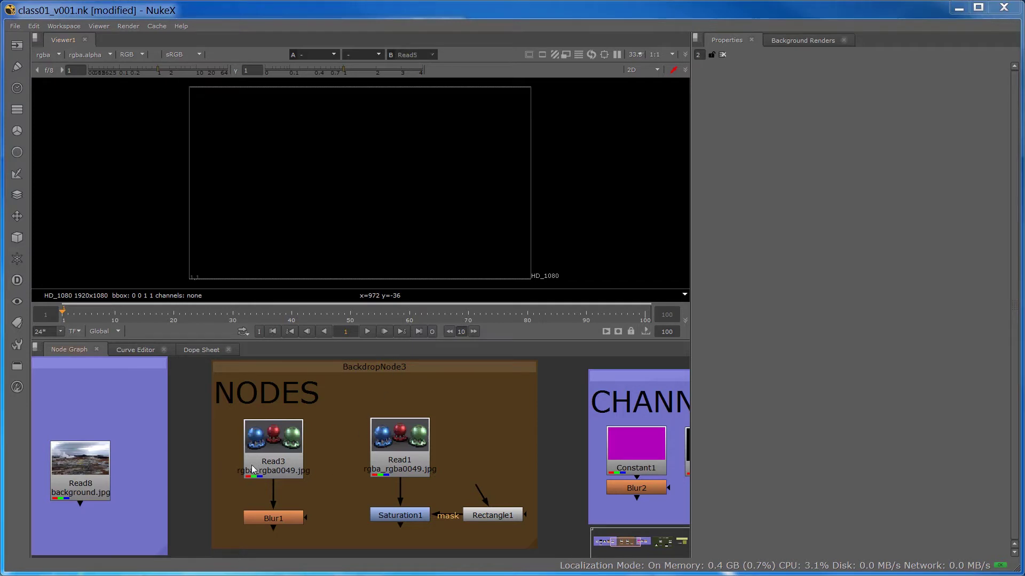
# Step: View Read3 with the 1 key and move Viewer1 below Blur1 in the NODES backdrop
pyautogui.click(271, 454)
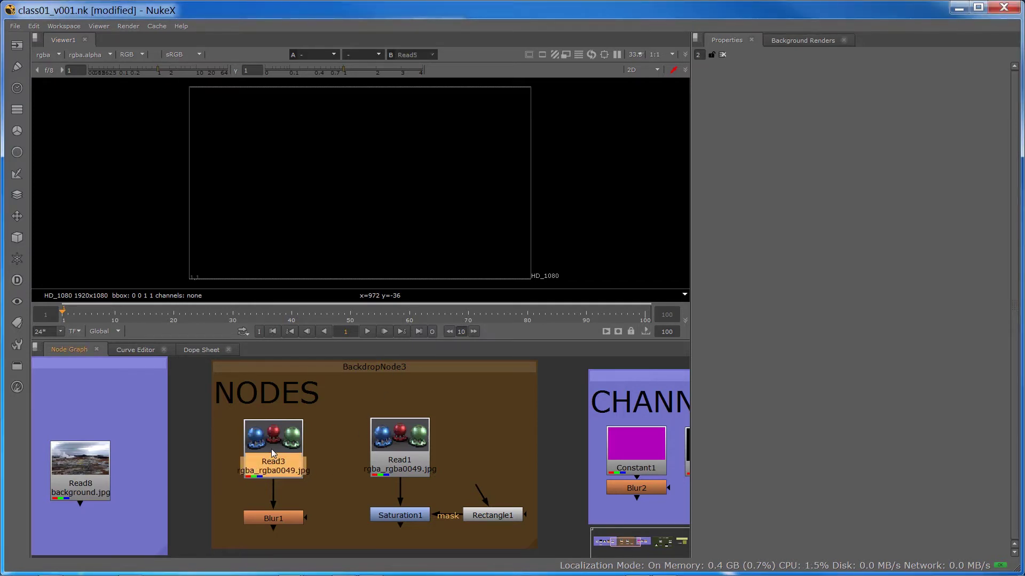
pyautogui.press('1')
pyautogui.scroll(-4, 162, 460)
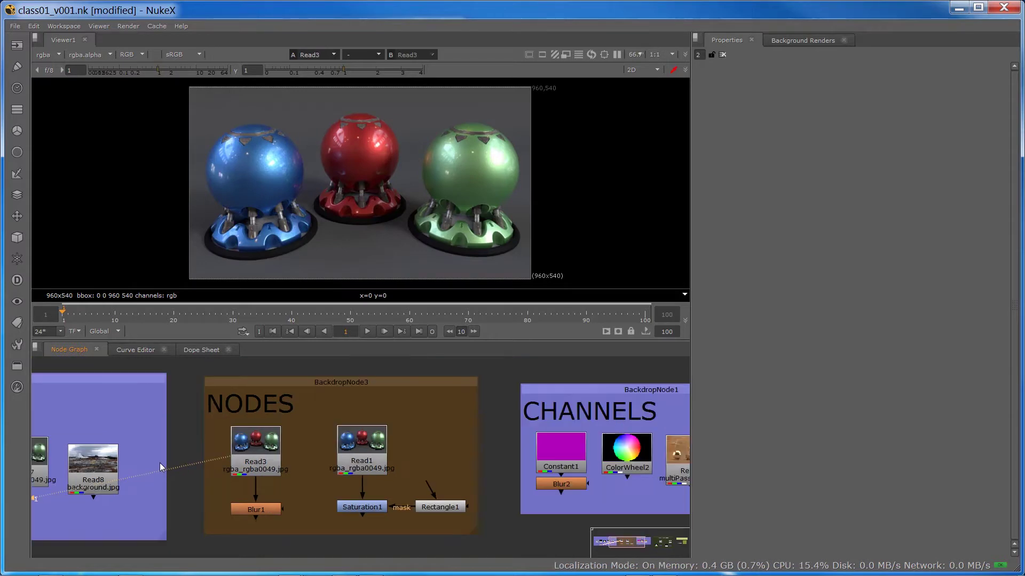
pyautogui.scroll(-1, 62, 497)
pyautogui.moveTo(71, 505); pyautogui.dragTo(138, 495)
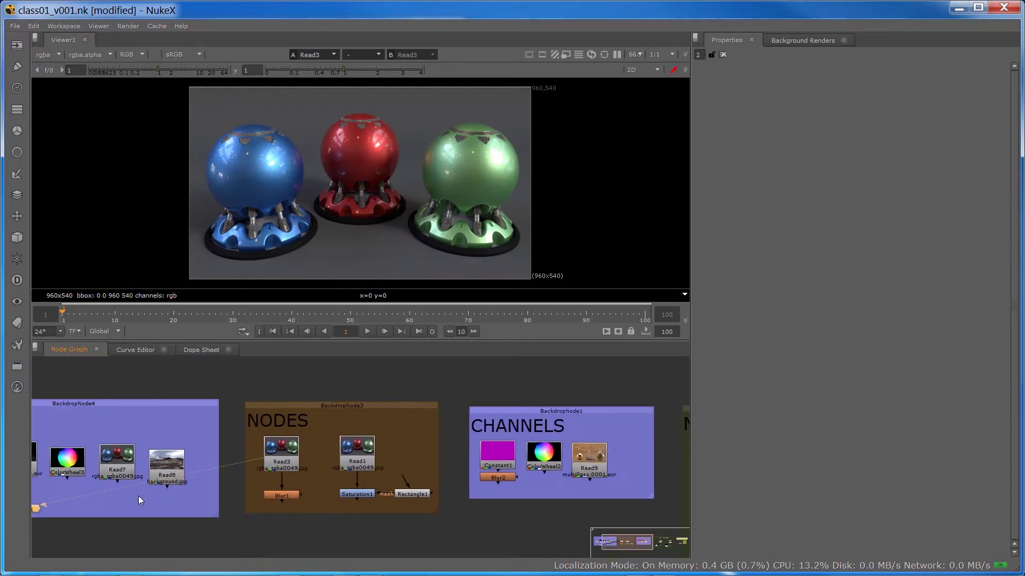
pyautogui.moveTo(38, 510); pyautogui.dragTo(294, 530)
pyautogui.click(286, 458)
pyautogui.scroll(2, 284, 458)
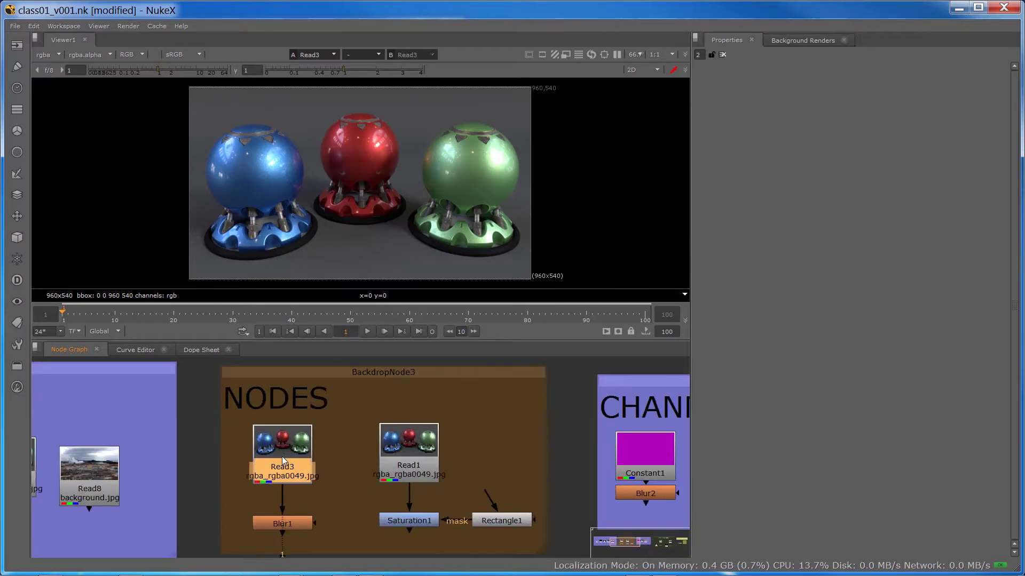
pyautogui.moveTo(286, 463); pyautogui.dragTo(302, 437)
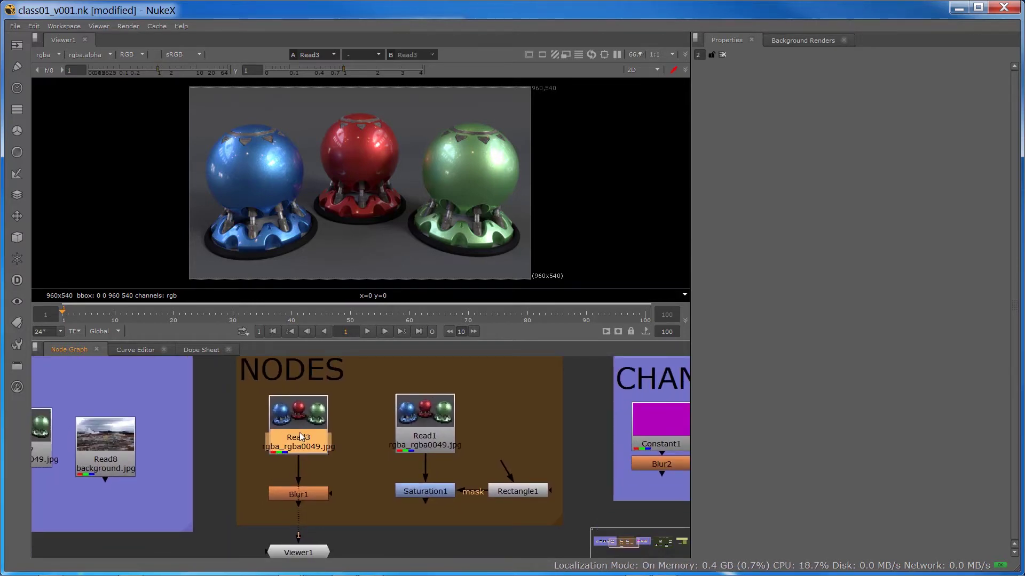
pyautogui.click(290, 468)
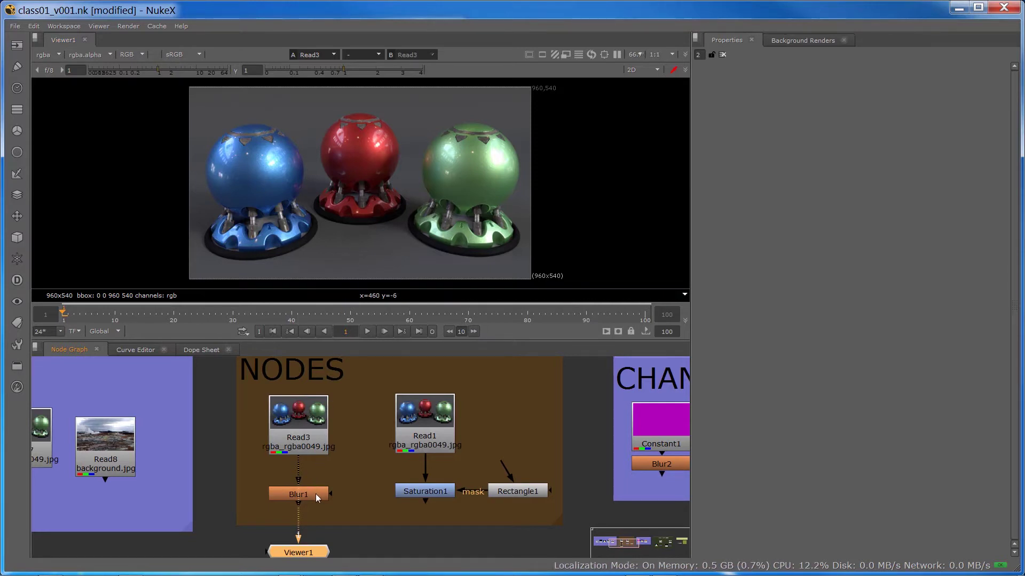
# Step: Pull Blur1 out of the Read3-to-Viewer1 pipe and delete it
pyautogui.moveTo(316, 494); pyautogui.dragTo(249, 502)
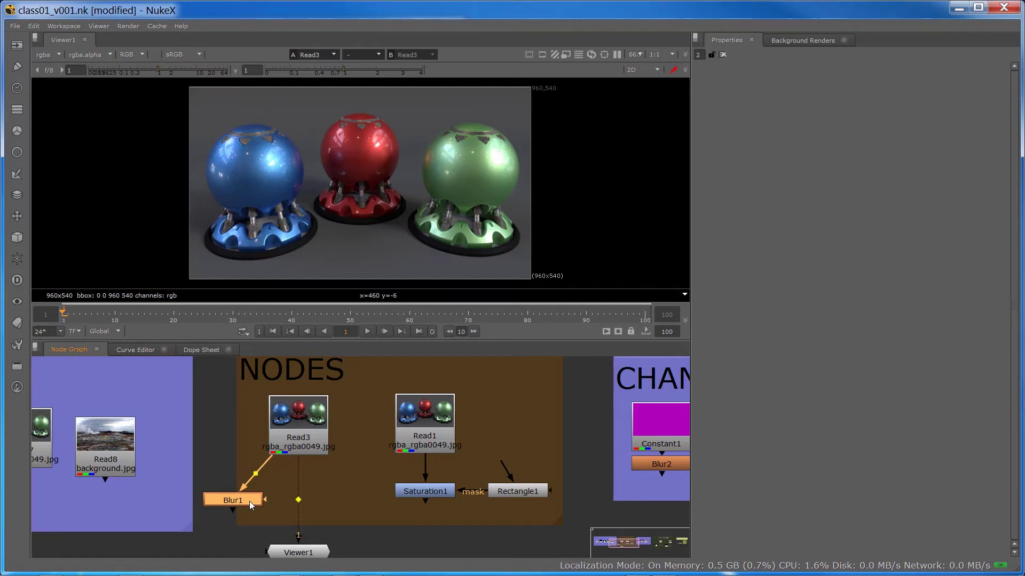
pyautogui.press('l')
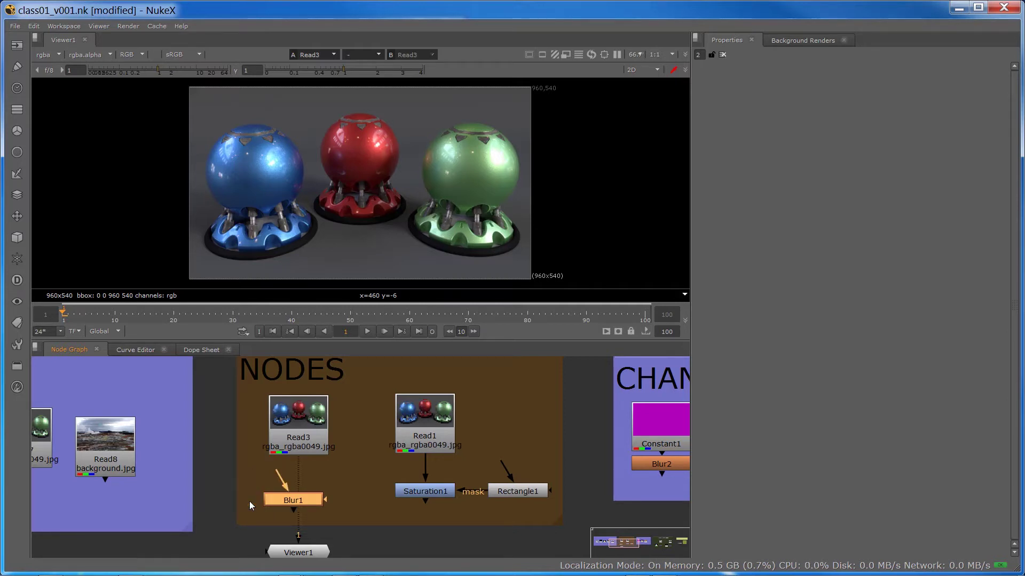
pyautogui.press('Delete')
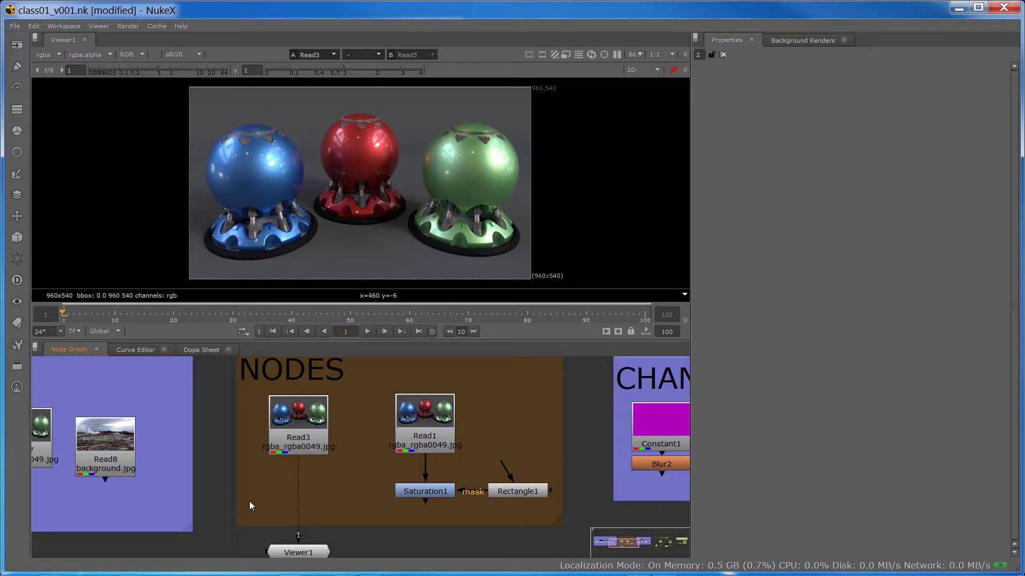
pyautogui.moveTo(153, 468)
pyautogui.mouseDown()
pyautogui.moveTo(451, 467)
pyautogui.moveTo(159, 486)
pyautogui.mouseUp()
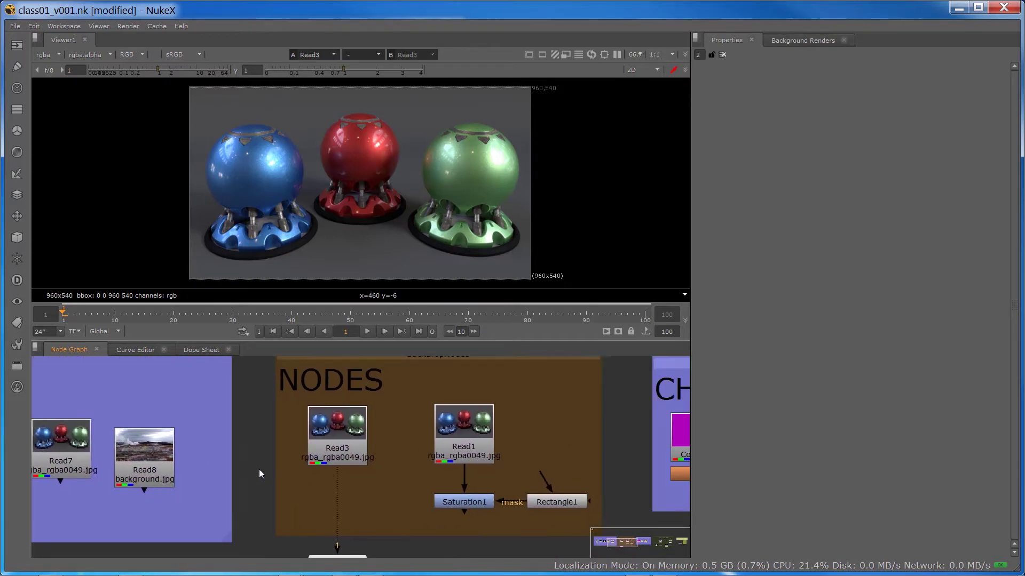
pyautogui.moveTo(258, 469)
pyautogui.mouseDown()
pyautogui.moveTo(228, 508)
pyautogui.moveTo(257, 501)
pyautogui.moveTo(258, 451)
pyautogui.moveTo(245, 463)
pyautogui.mouseUp()
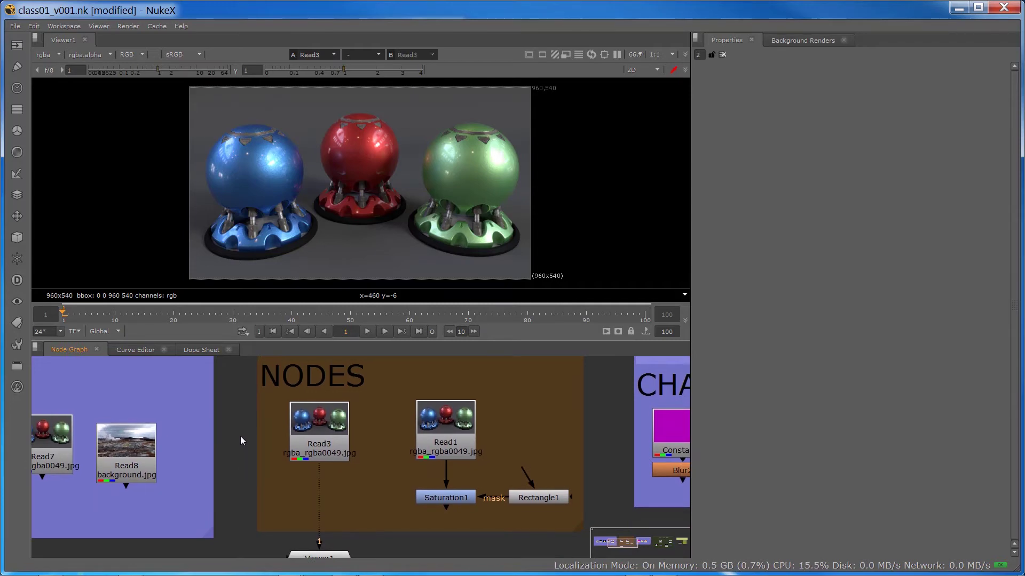
pyautogui.scroll(-5, 252, 420)
pyautogui.scroll(5, 248, 414)
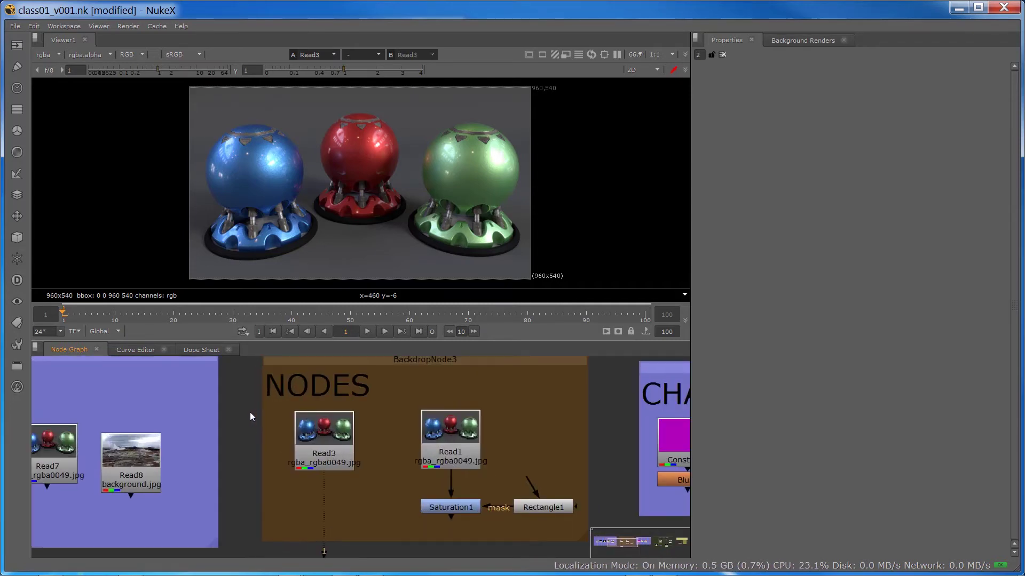
pyautogui.scroll(-4, 251, 413)
pyautogui.scroll(4, 251, 414)
pyautogui.scroll(-2, 251, 414)
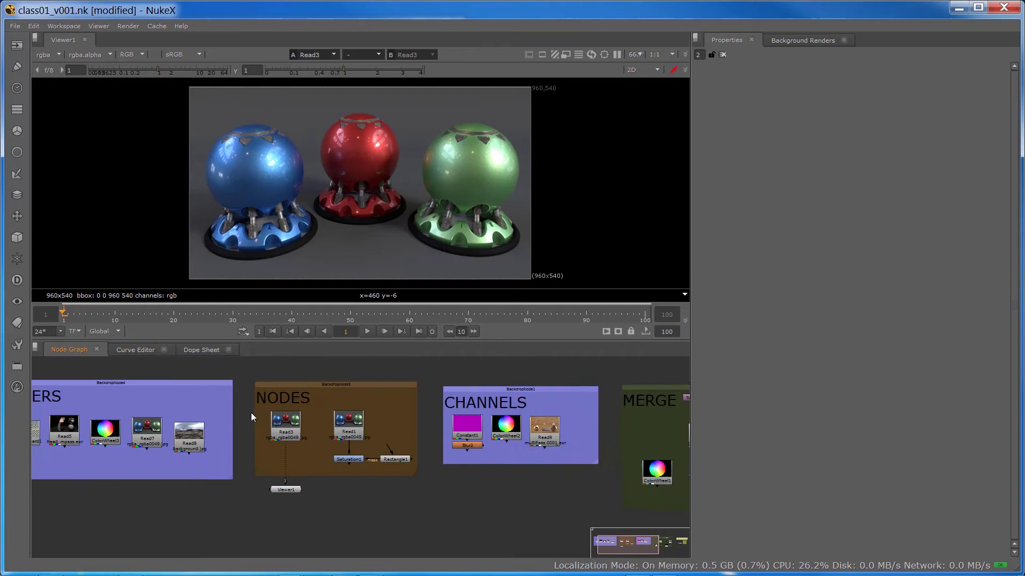
pyautogui.scroll(5, 252, 417)
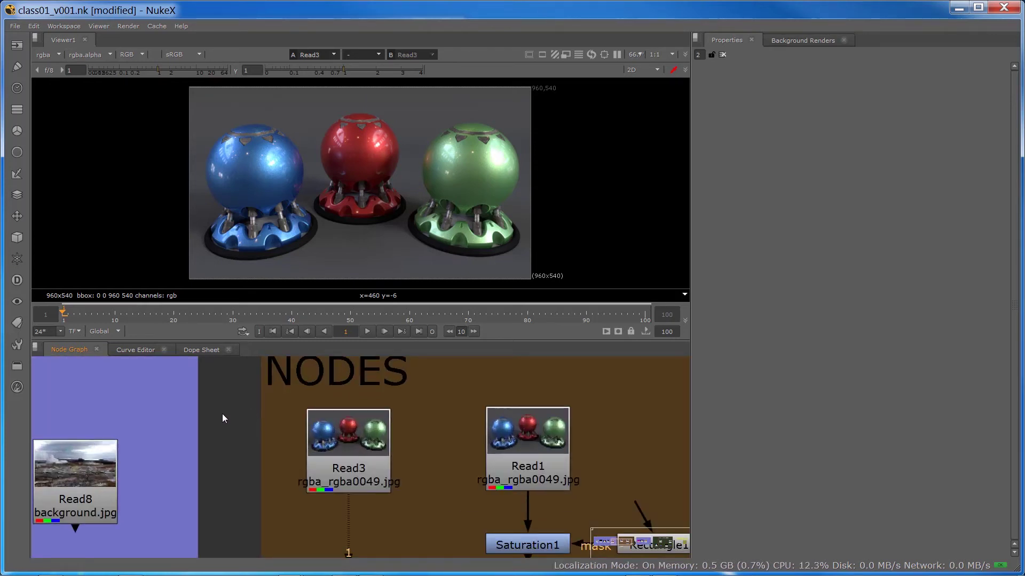
pyautogui.moveTo(223, 415); pyautogui.dragTo(279, 437)
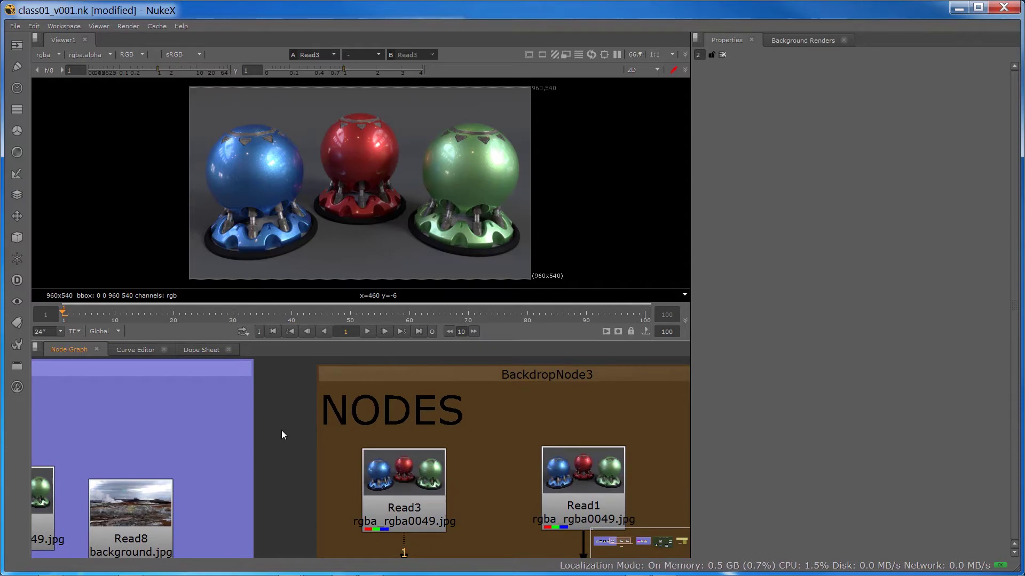
pyautogui.scroll(-3, 281, 432)
pyautogui.scroll(3, 282, 432)
pyautogui.scroll(-2, 283, 433)
pyautogui.scroll(1, 286, 435)
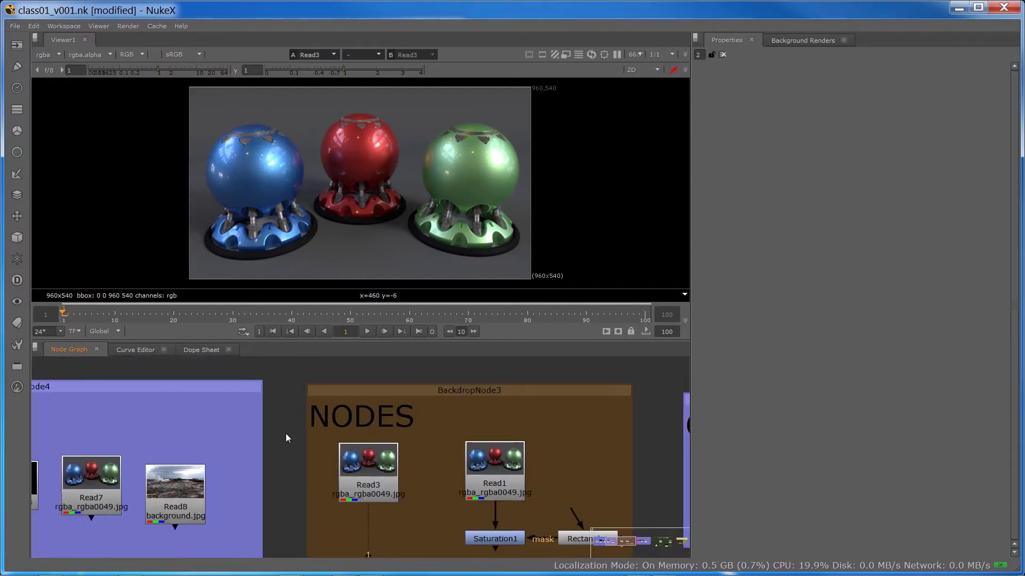
pyautogui.scroll(3, 286, 438)
pyautogui.scroll(-2, 286, 433)
pyautogui.scroll(4, 286, 433)
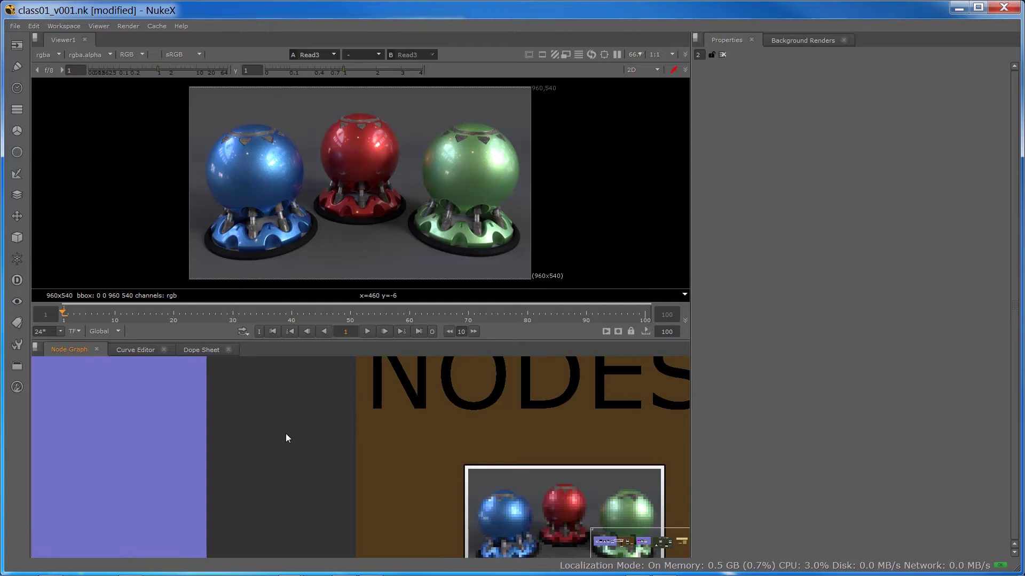
pyautogui.scroll(-3, 286, 434)
pyautogui.moveTo(284, 427); pyautogui.dragTo(276, 457)
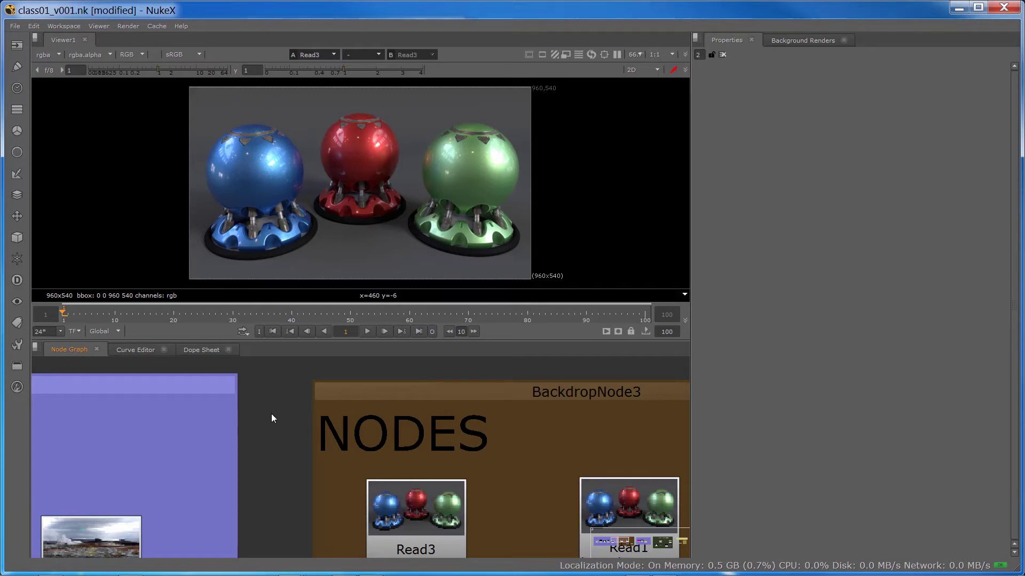
pyautogui.moveTo(270, 453); pyautogui.dragTo(292, 441)
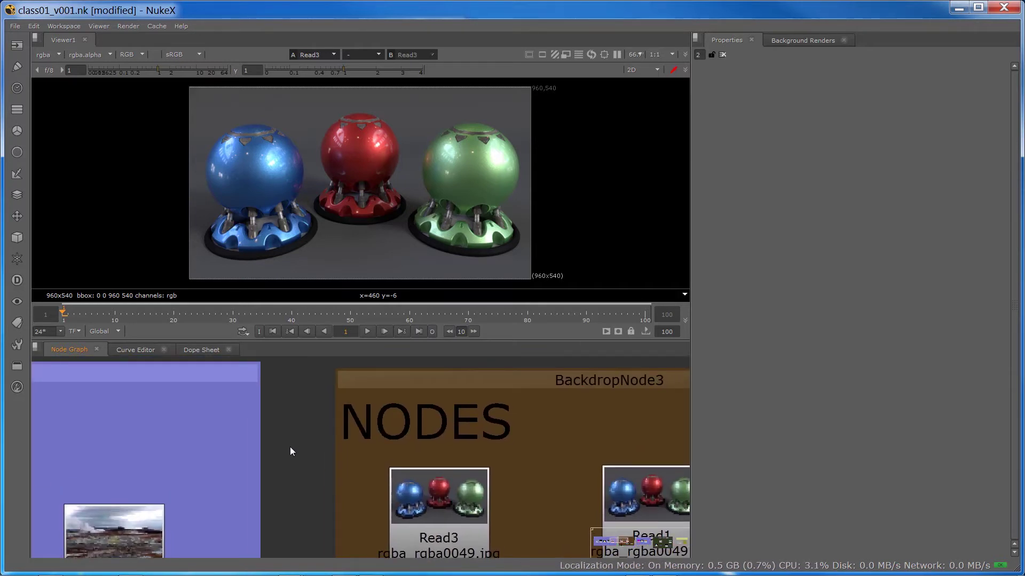
pyautogui.scroll(-3, 272, 416)
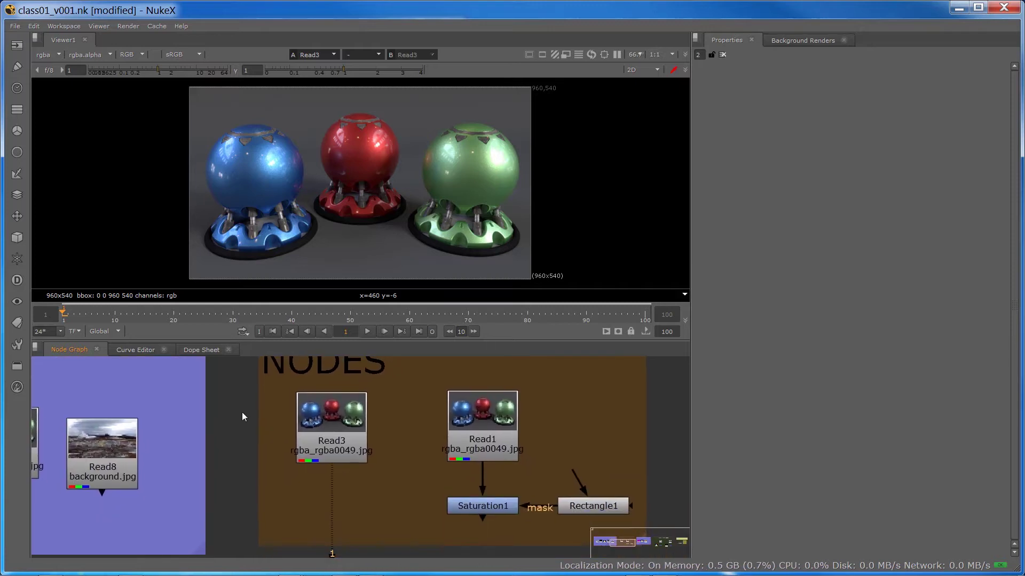
pyautogui.moveTo(242, 415); pyautogui.dragTo(227, 441)
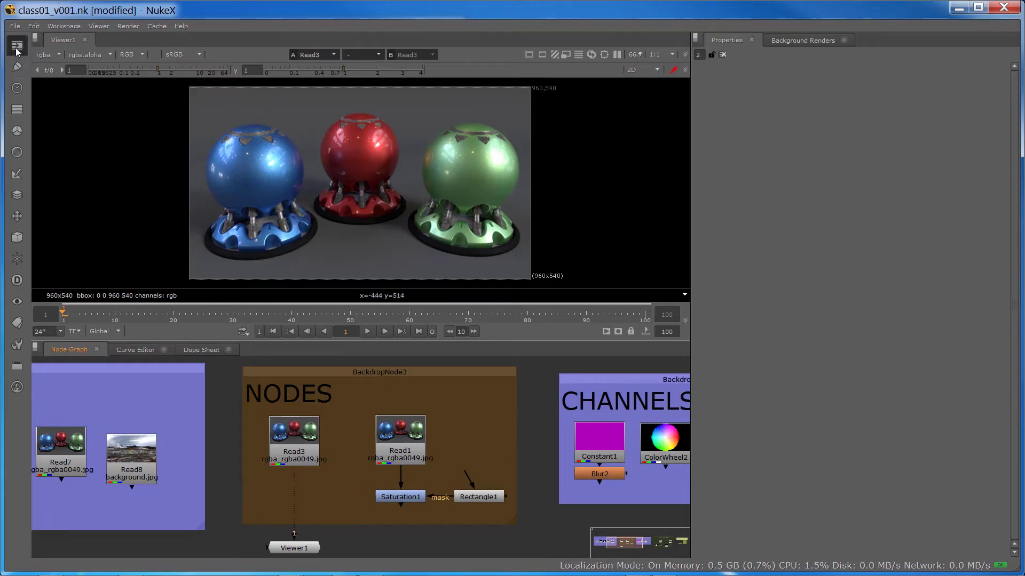
# Step: Add a Blur1 node left of Read3 and a second Blur node, Blur3, beneath Read3
pyautogui.click(16, 154)
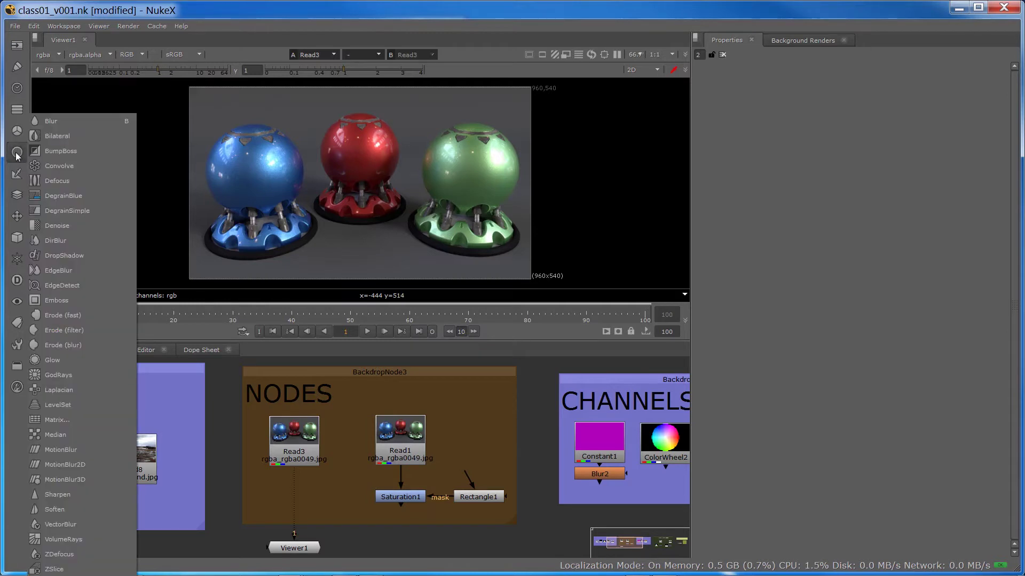
pyautogui.click(91, 121)
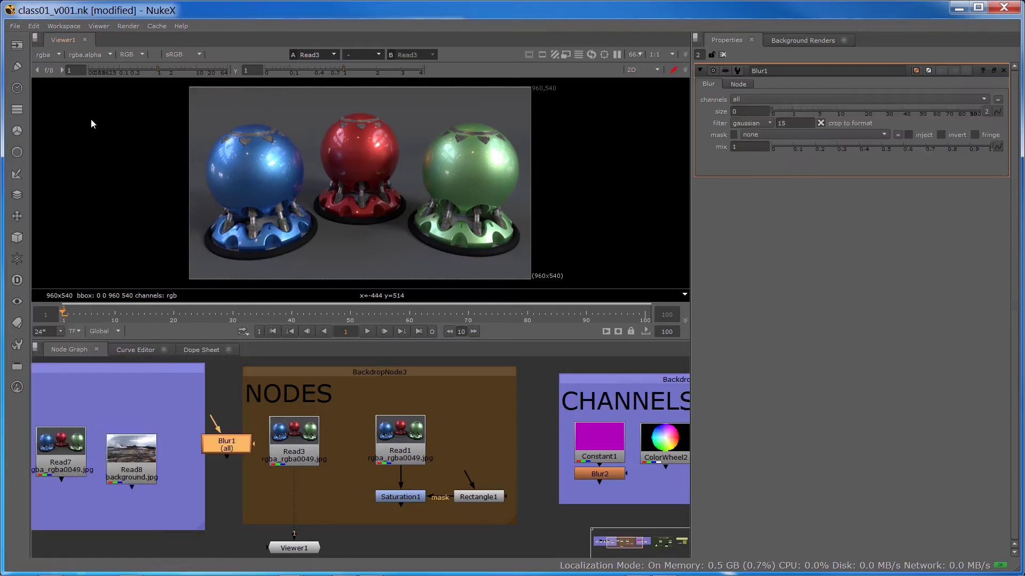
pyautogui.click(225, 495)
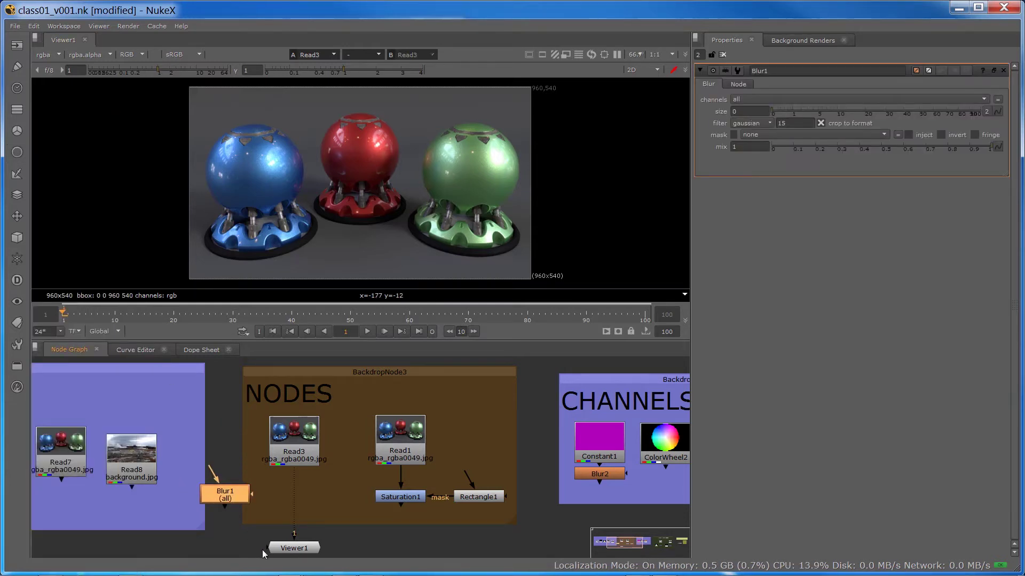
pyautogui.click(302, 437)
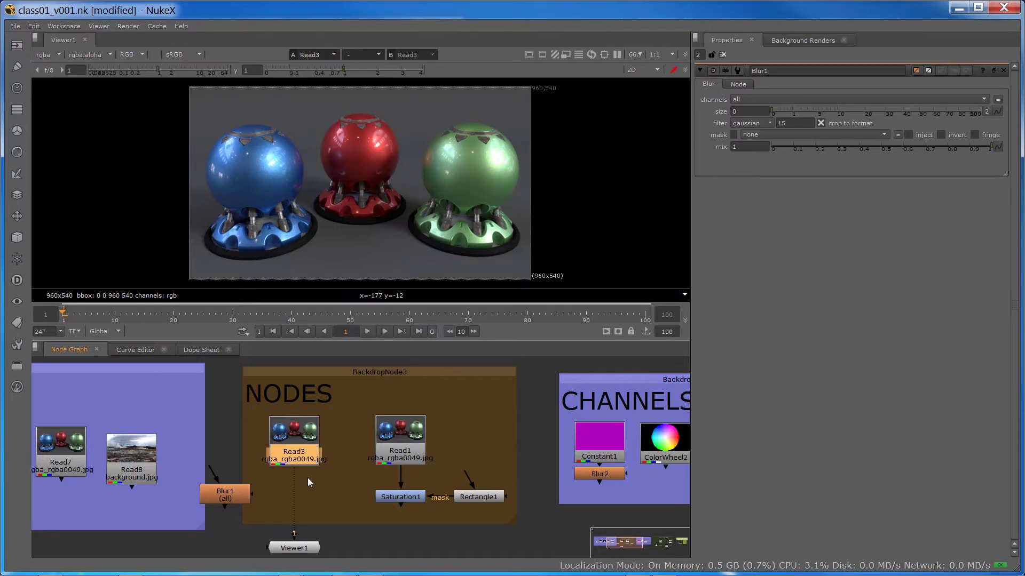
pyautogui.click(18, 152)
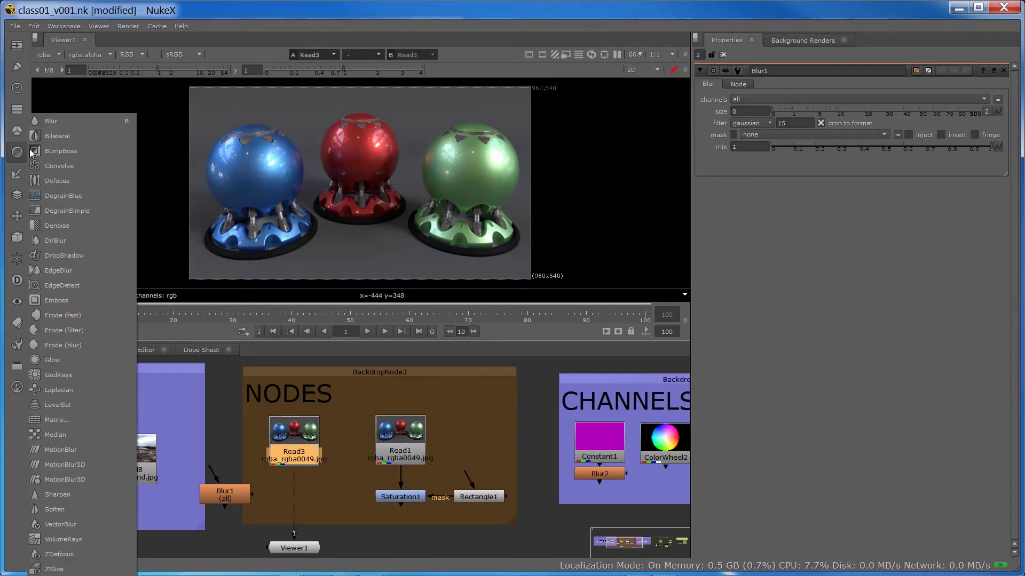
pyautogui.click(56, 124)
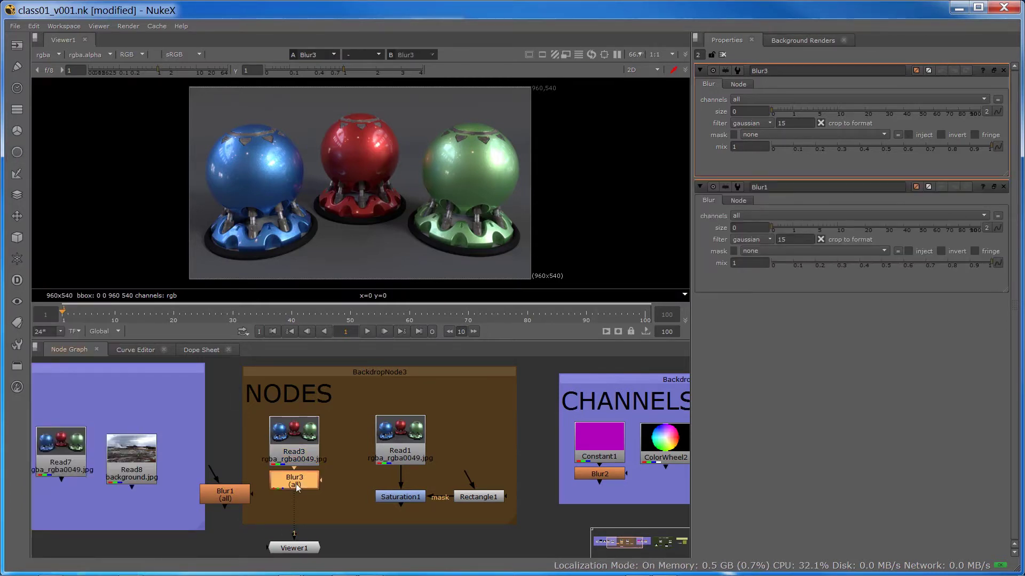
pyautogui.moveTo(296, 484); pyautogui.dragTo(296, 505)
# Step: Drag Blur1 into Read3's output above Blur3, then delete Blur3
pyautogui.moveTo(216, 498)
pyautogui.mouseDown()
pyautogui.moveTo(260, 476)
pyautogui.moveTo(286, 493)
pyautogui.moveTo(206, 503)
pyautogui.moveTo(223, 507)
pyautogui.mouseUp()
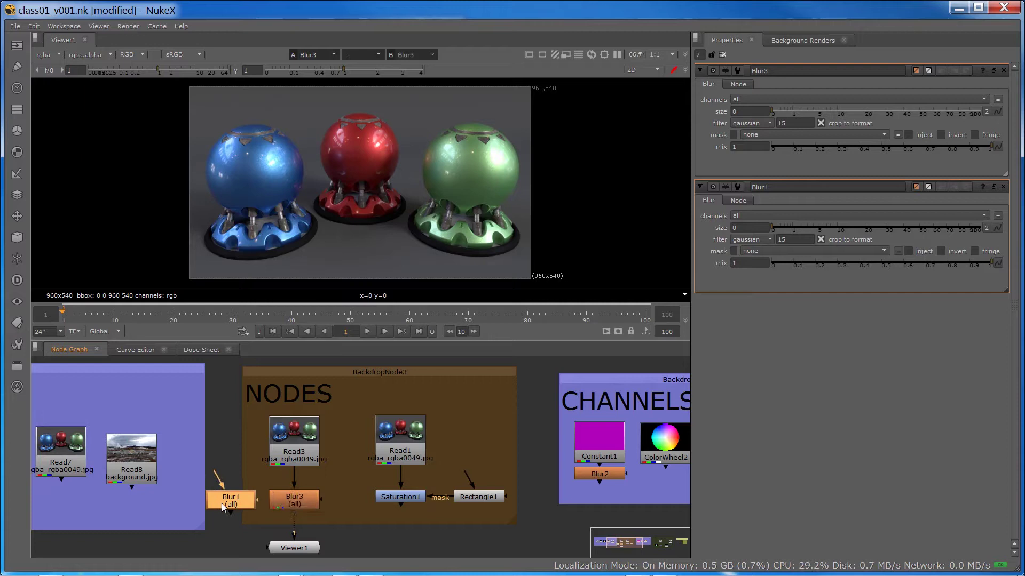
pyautogui.click(304, 500)
pyautogui.press('Delete')
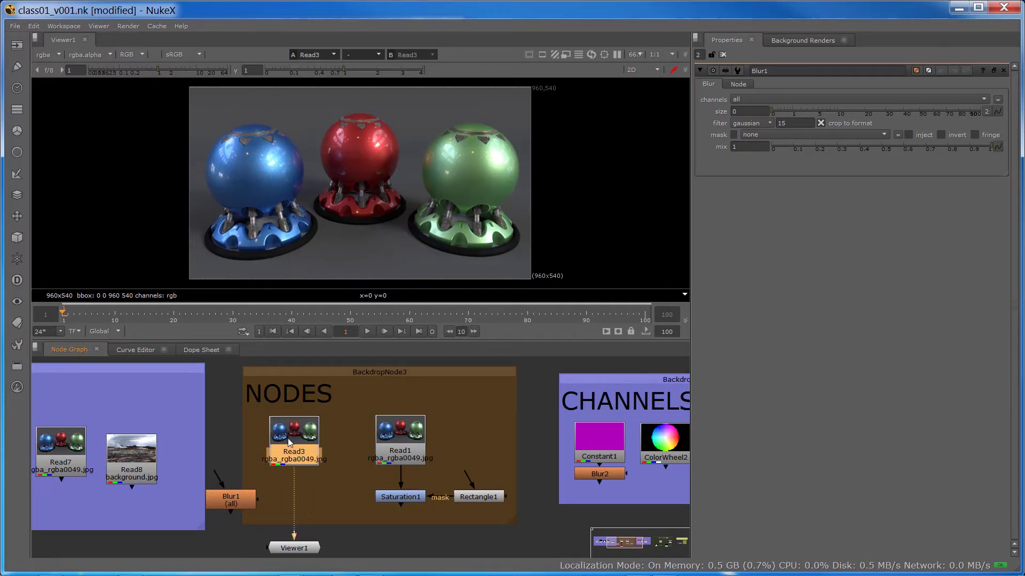
pyautogui.moveTo(248, 500); pyautogui.dragTo(258, 494)
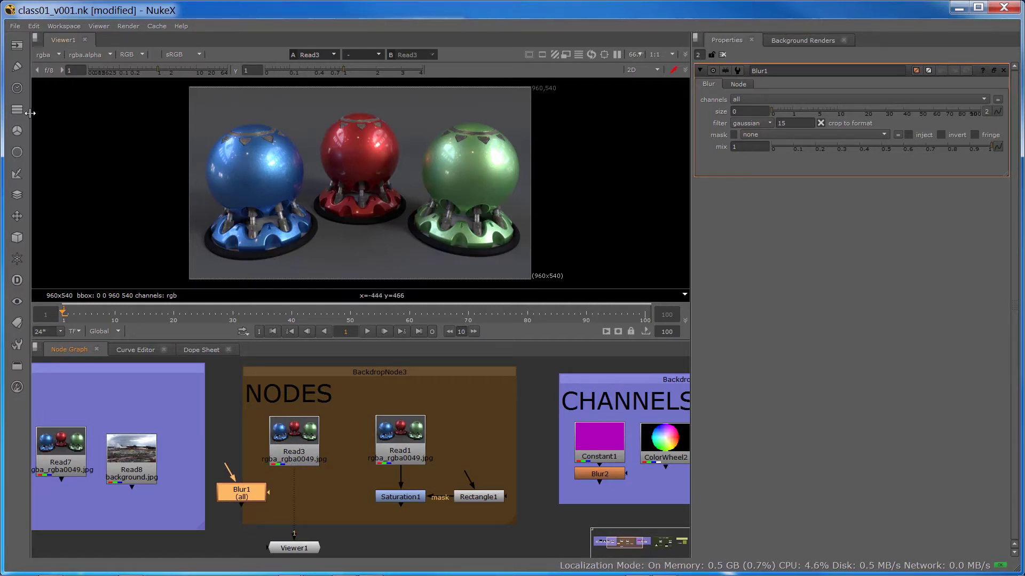
pyautogui.click(16, 152)
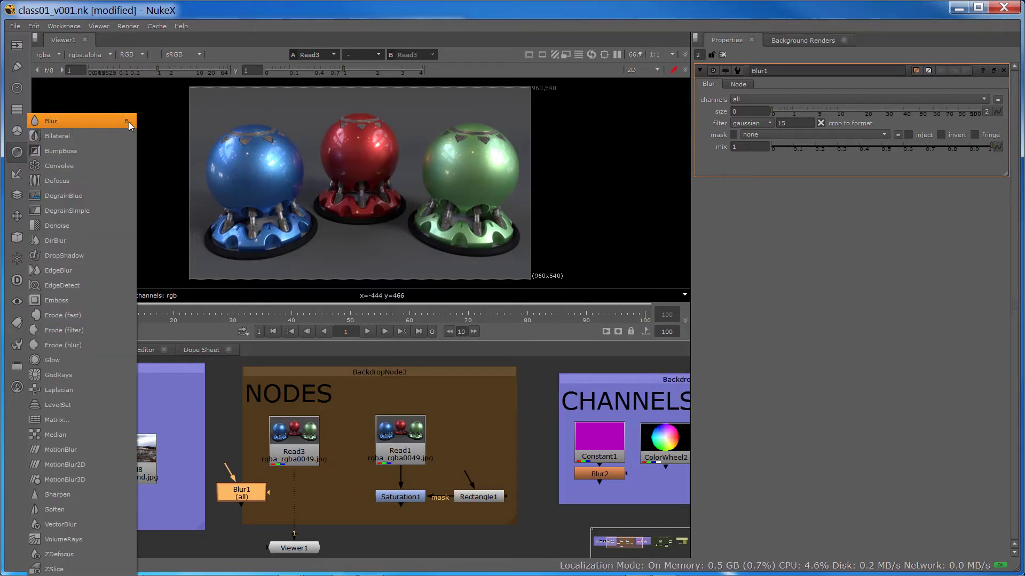
pyautogui.click(380, 511)
pyautogui.click(308, 453)
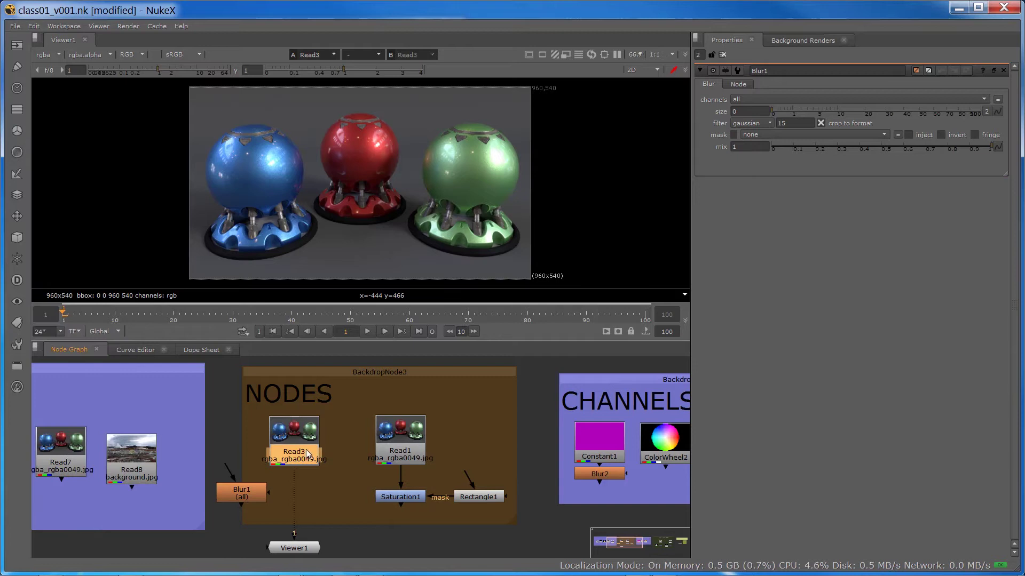
pyautogui.press('b')
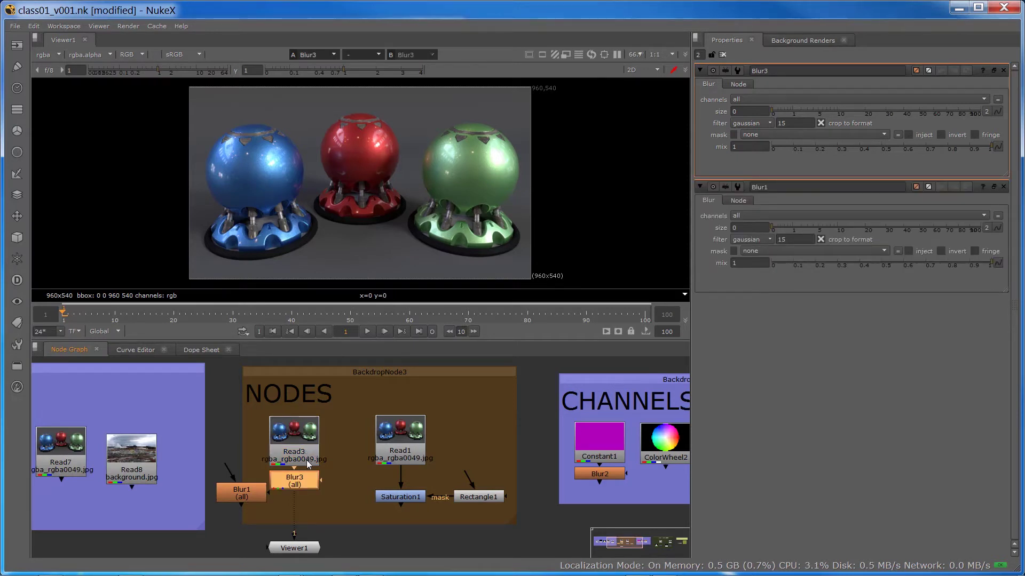
pyautogui.moveTo(301, 484); pyautogui.dragTo(300, 497)
pyautogui.press('Delete')
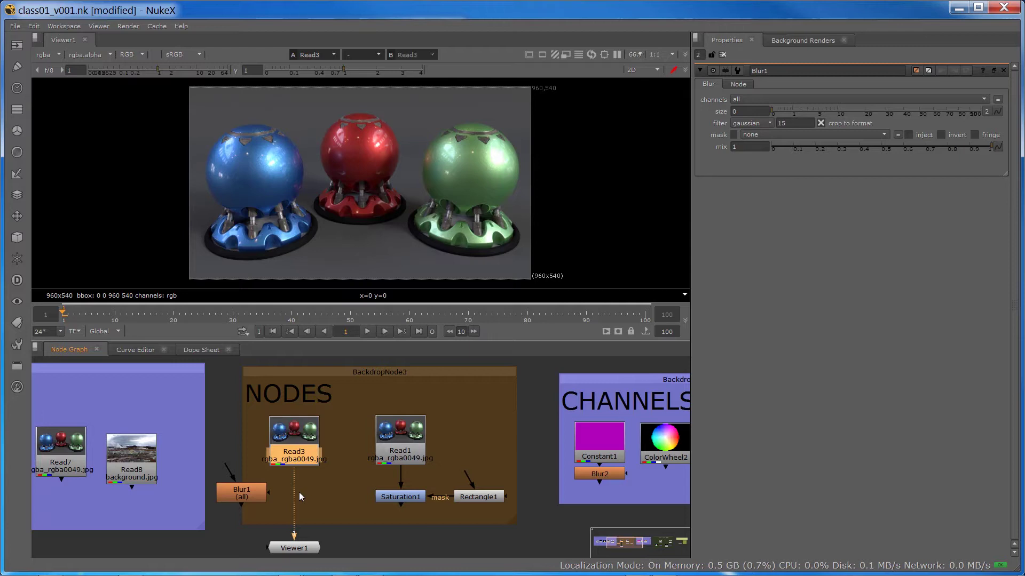
# Step: Create Blur3 under Read3 by searching 'blur' in the Tab menu, then select the unused Blur1
pyautogui.press('Tab')
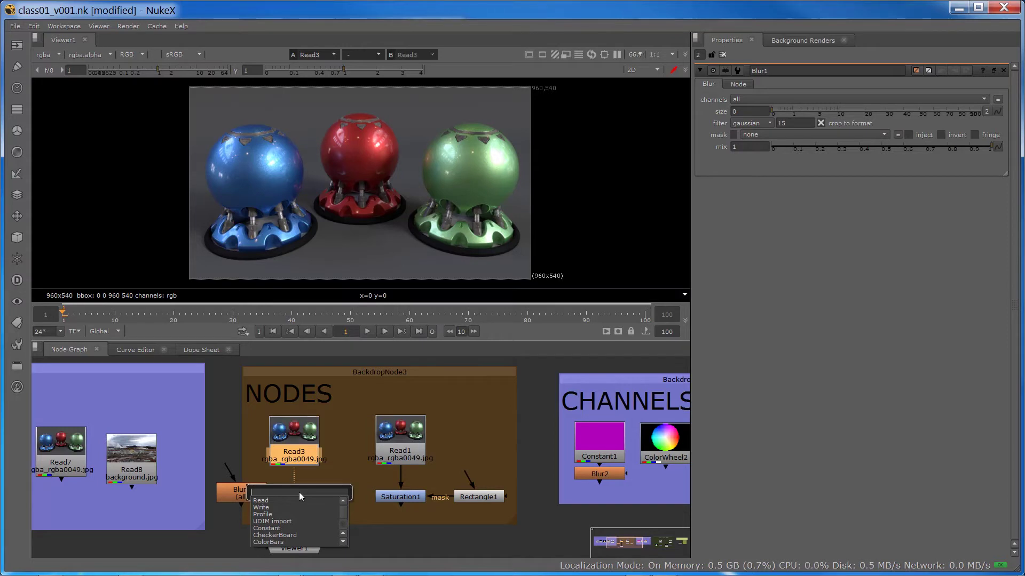
pyautogui.write('blur')
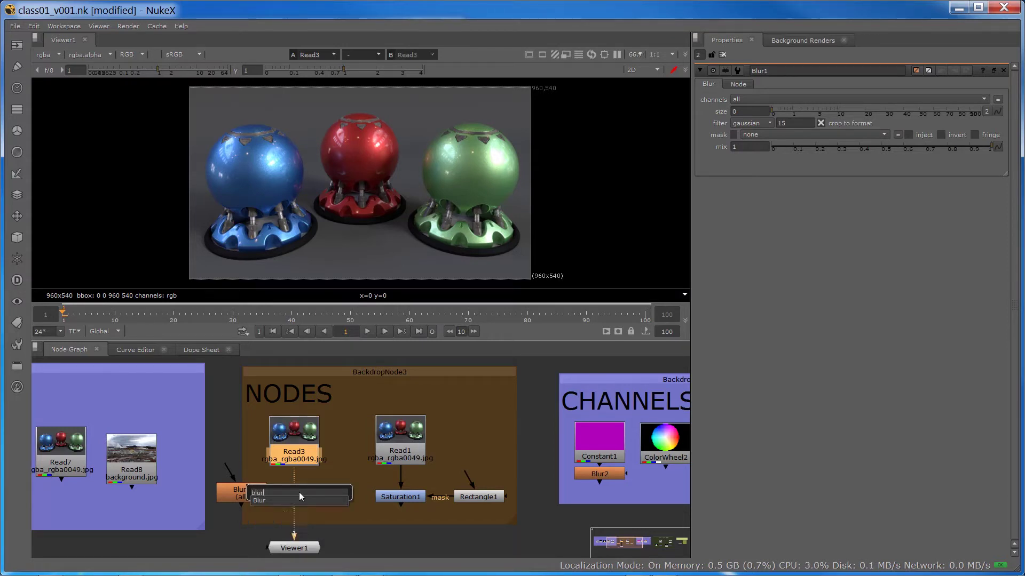
pyautogui.press('Down')
pyautogui.press('Return')
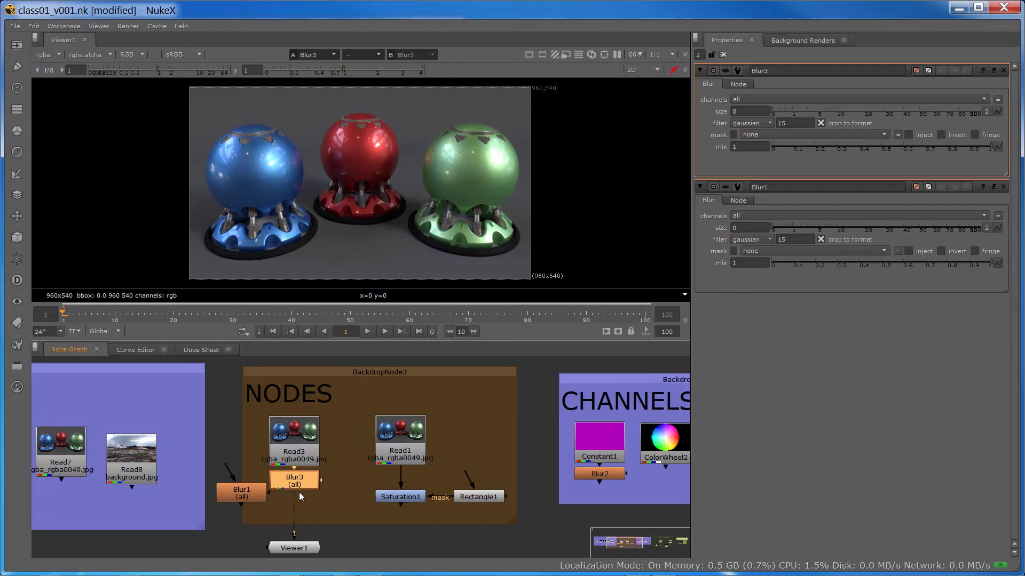
pyautogui.click(226, 494)
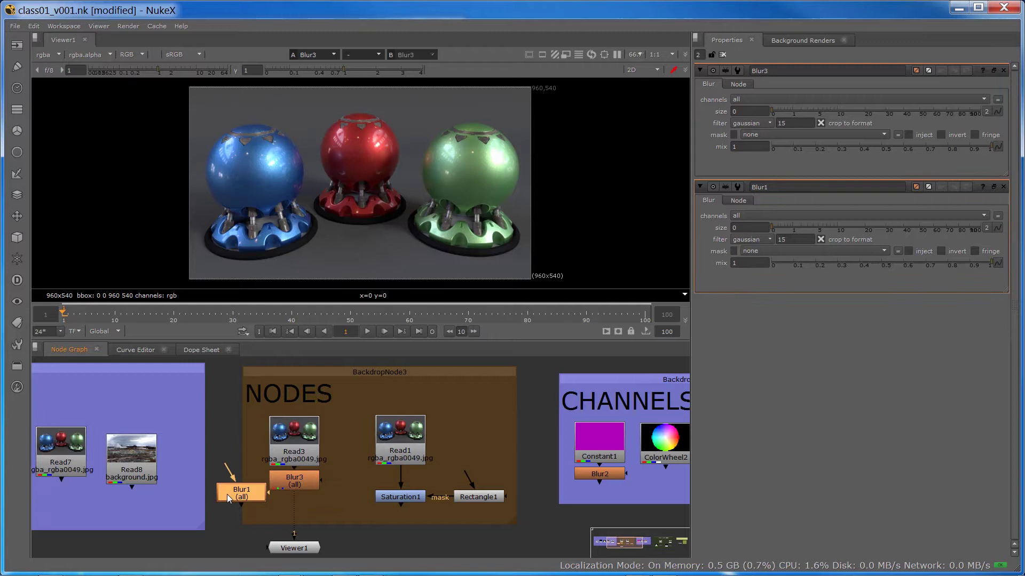
# Step: Delete the unused Blur1 node and zoom in on Read3 and Blur3
pyautogui.press('Delete')
pyautogui.moveTo(229, 494); pyautogui.dragTo(247, 462)
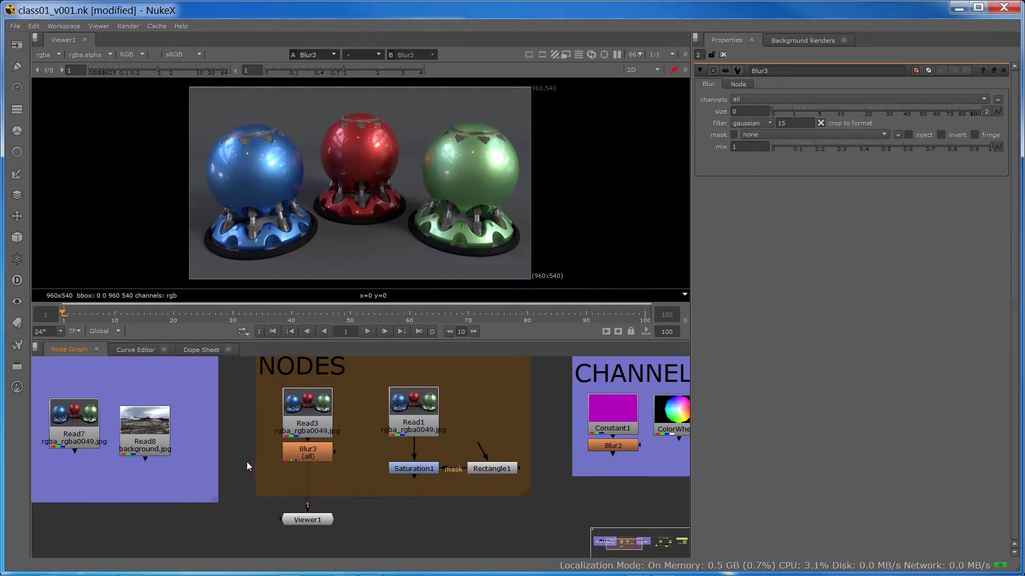
pyautogui.scroll(2, 246, 461)
pyautogui.click(308, 451)
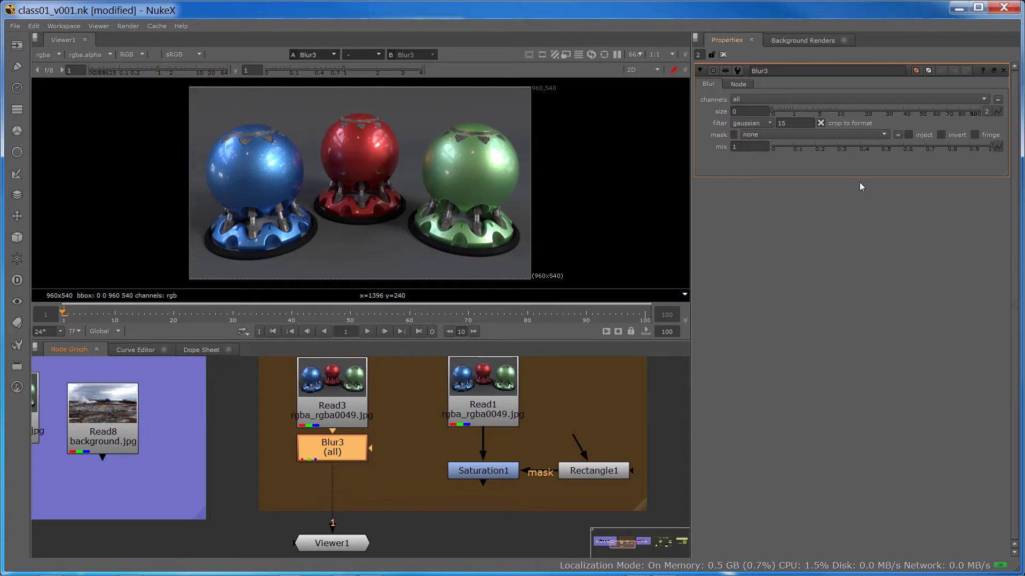
# Step: Set the Properties bin panel limit to 1 so Blur3's settings replace Read3's
pyautogui.doubleClick(325, 386)
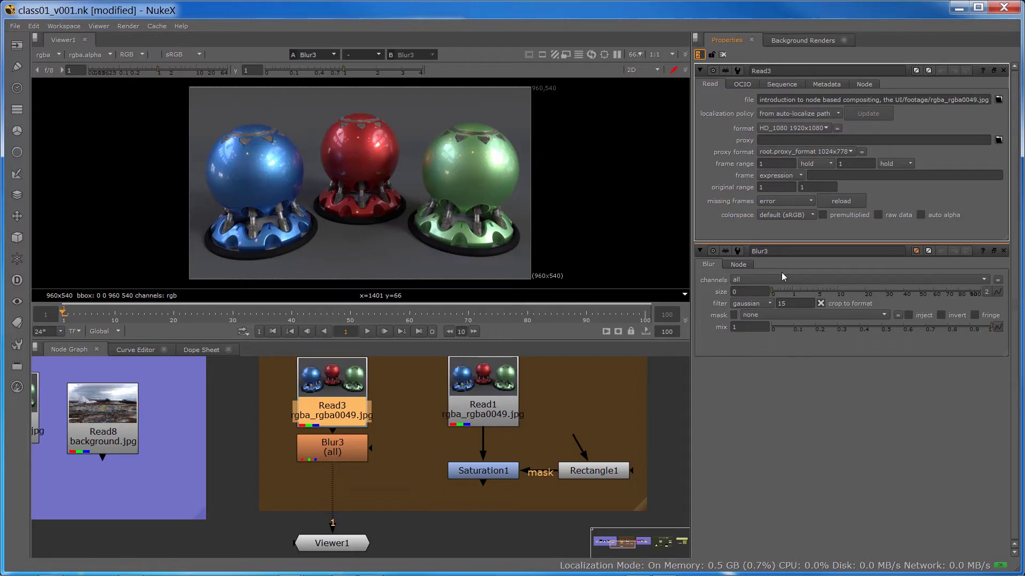
pyautogui.write('1')
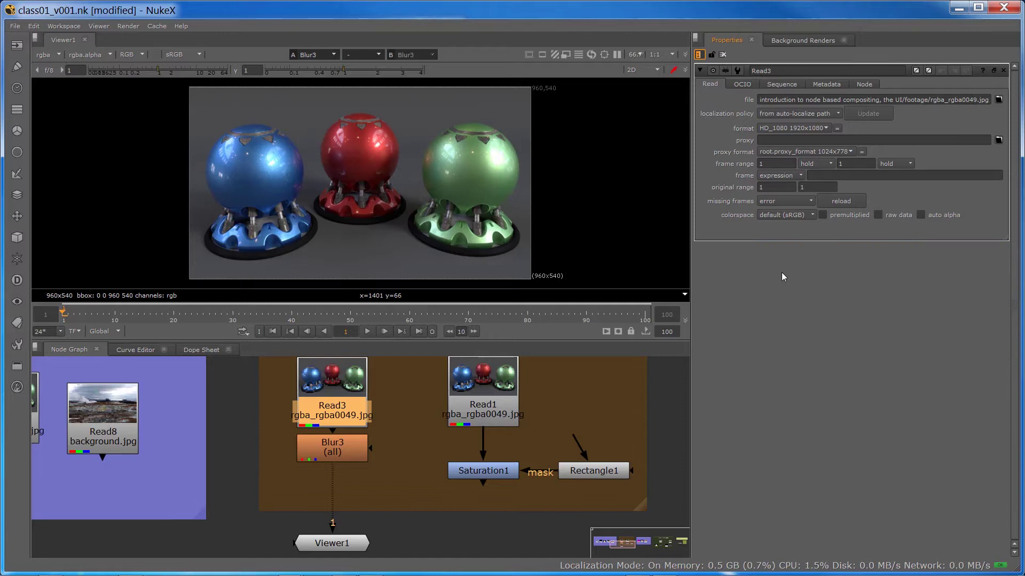
pyautogui.click(344, 386)
pyautogui.doubleClick(346, 449)
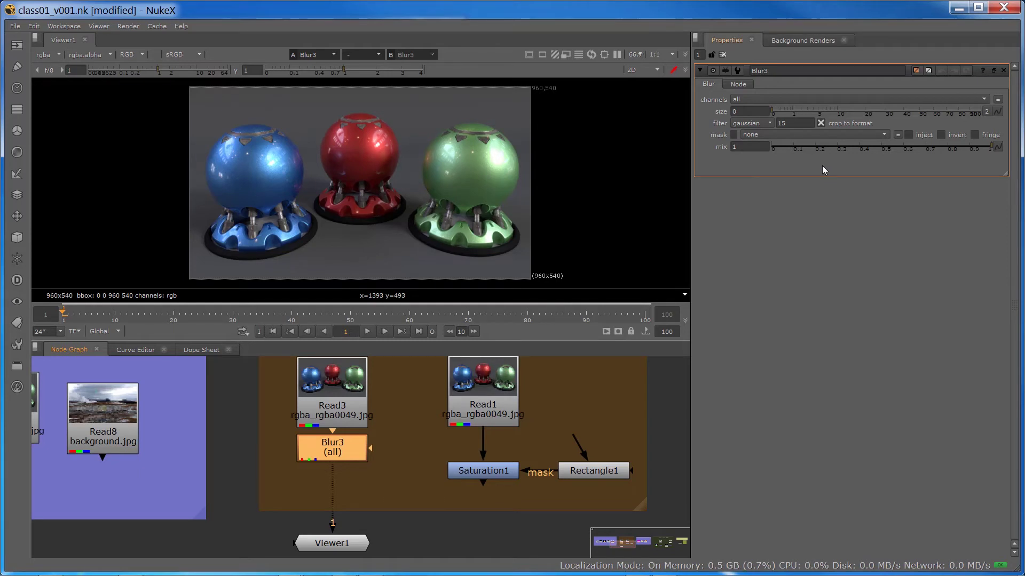
pyautogui.click(34, 27)
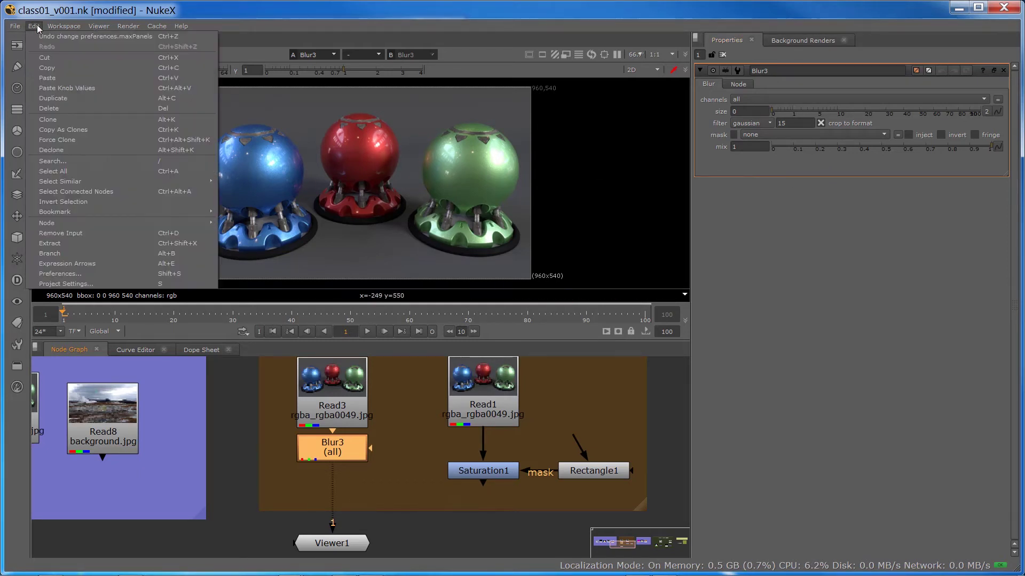
pyautogui.click(41, 274)
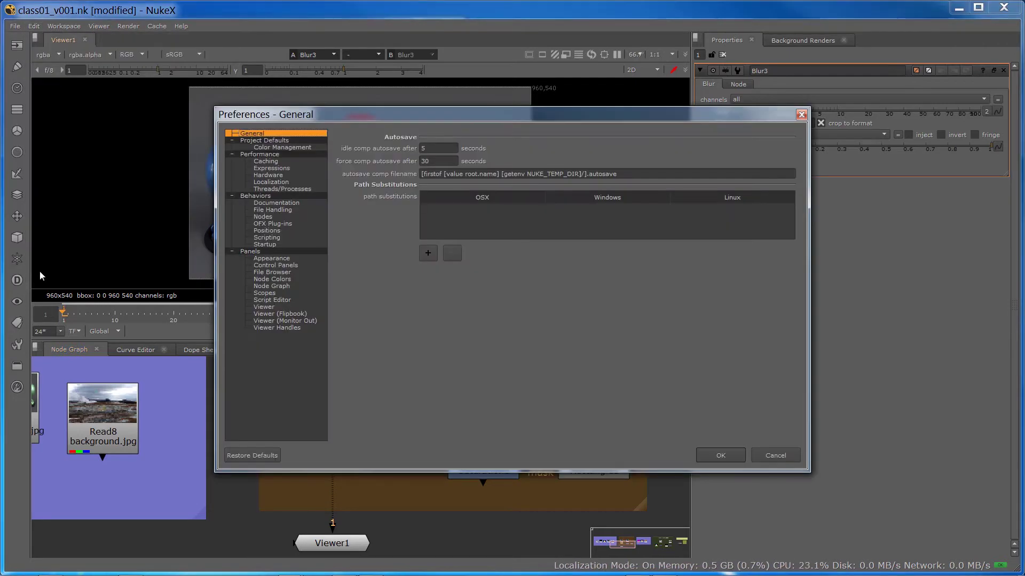
pyautogui.click(275, 265)
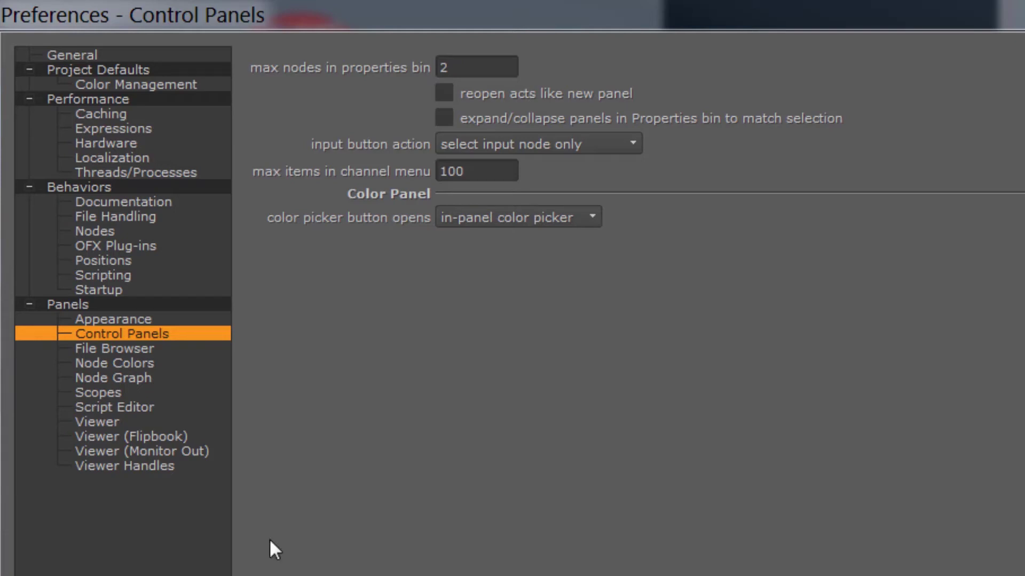
pyautogui.click(469, 67)
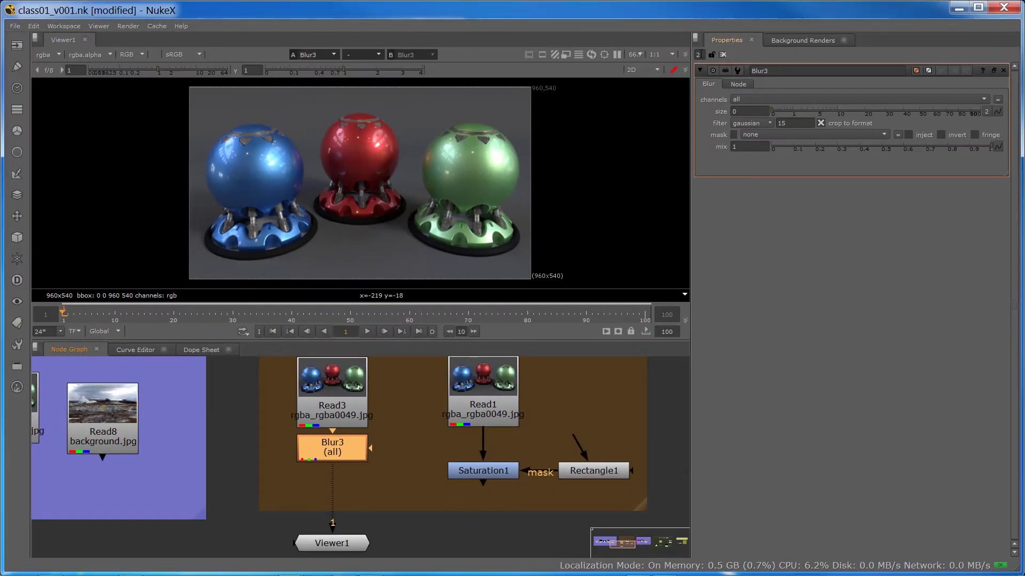
pyautogui.click(698, 55)
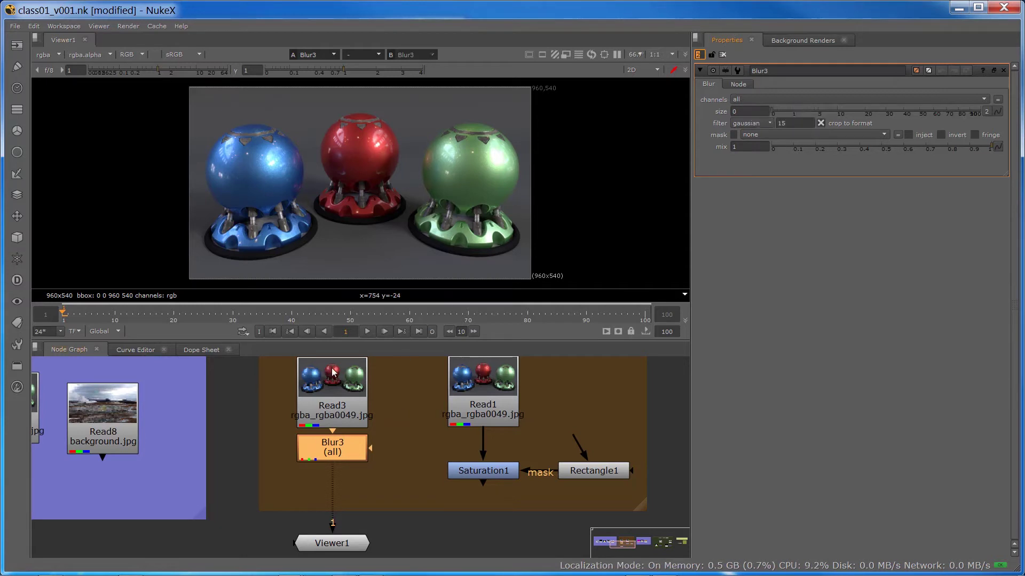
pyautogui.click(745, 99)
pyautogui.click(745, 99)
pyautogui.click(745, 98)
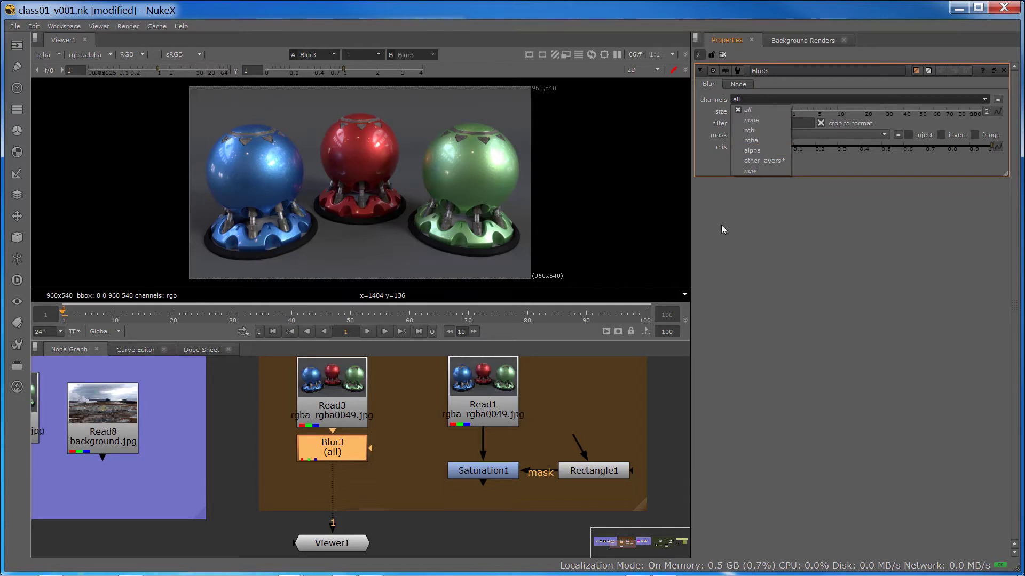
pyautogui.click(733, 244)
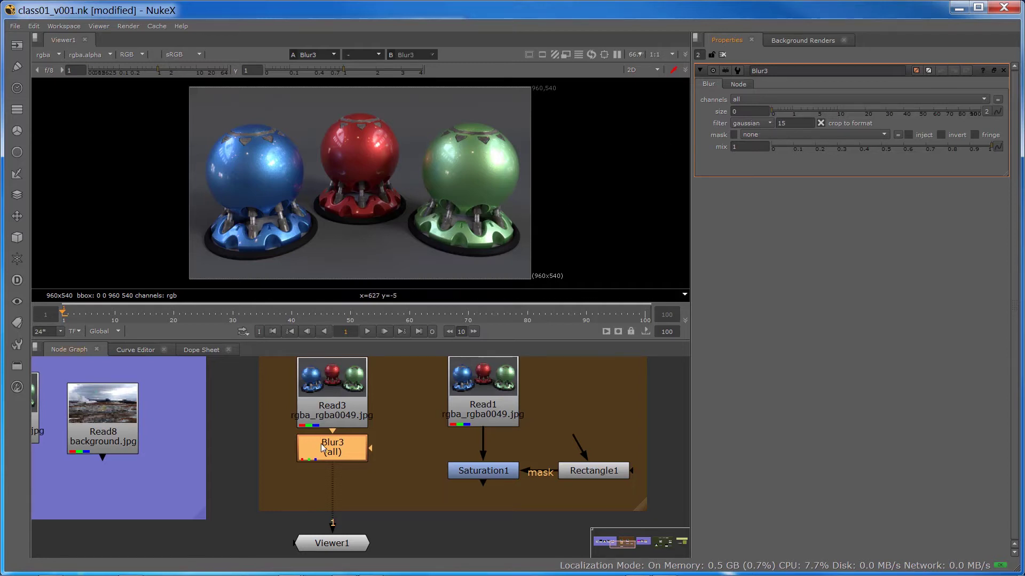
# Step: Extract Blur3 from the pipe with Ctrl+Shift+X so Read3 feeds Viewer1 directly
pyautogui.moveTo(322, 450); pyautogui.dragTo(320, 474)
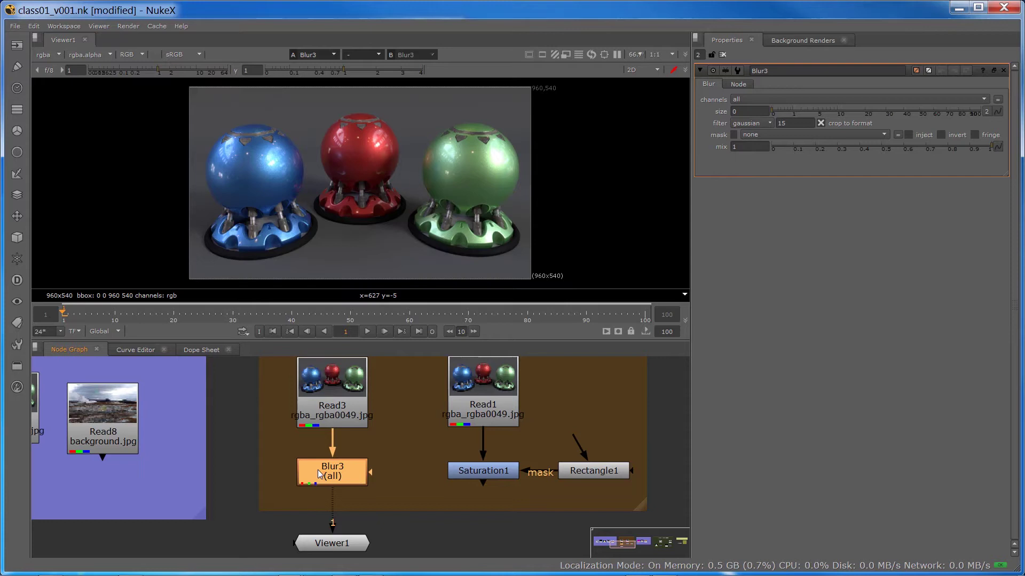
pyautogui.press('ctrl')
pyautogui.hotkey('ctrl', 'shift', 'x')
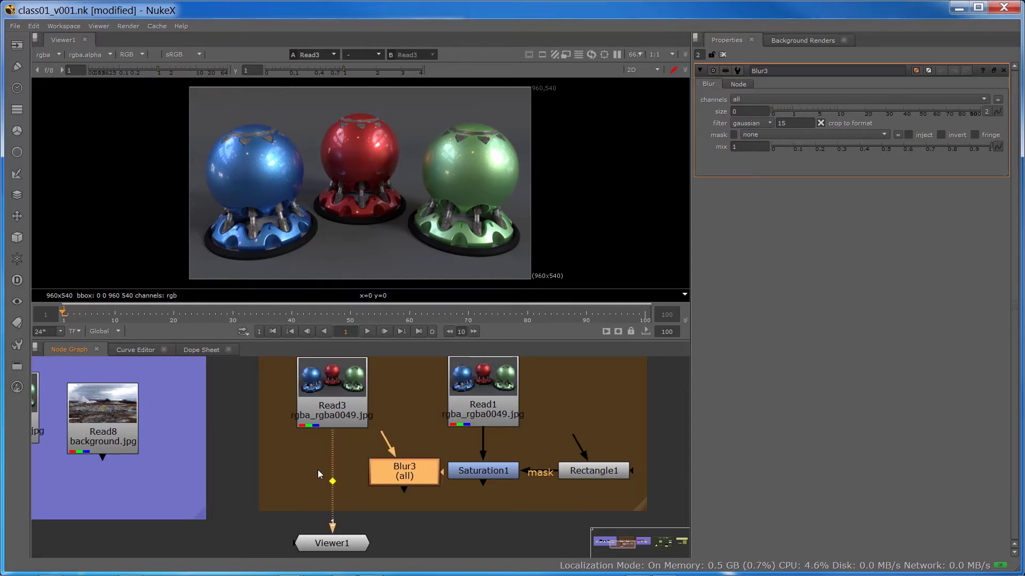
pyautogui.moveTo(391, 476)
pyautogui.mouseDown()
pyautogui.moveTo(309, 485)
pyautogui.moveTo(388, 472)
pyautogui.mouseUp()
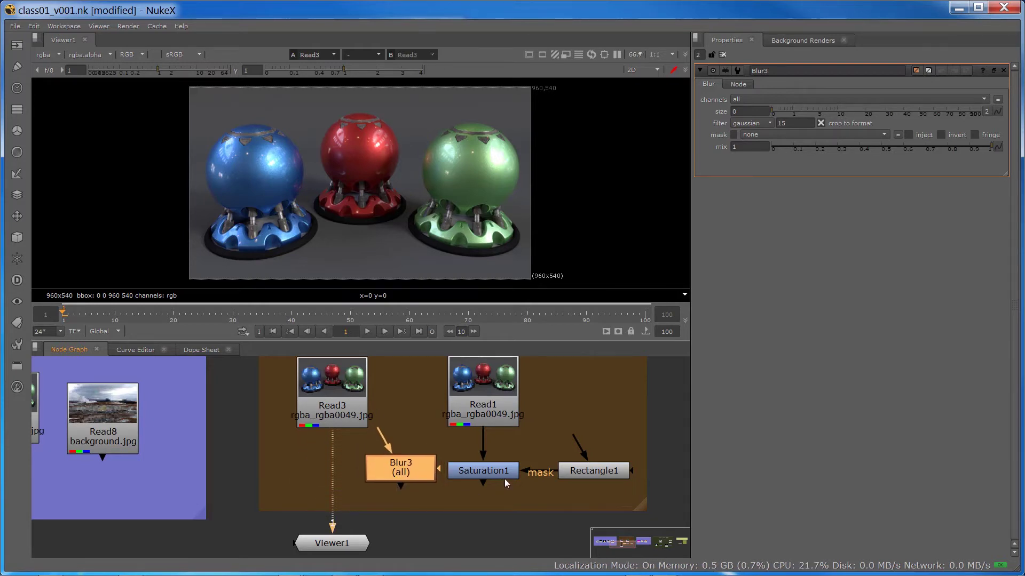
# Step: Line up Saturation1 and Rectangle1 side by side lower in the graph
pyautogui.moveTo(507, 471); pyautogui.dragTo(508, 499)
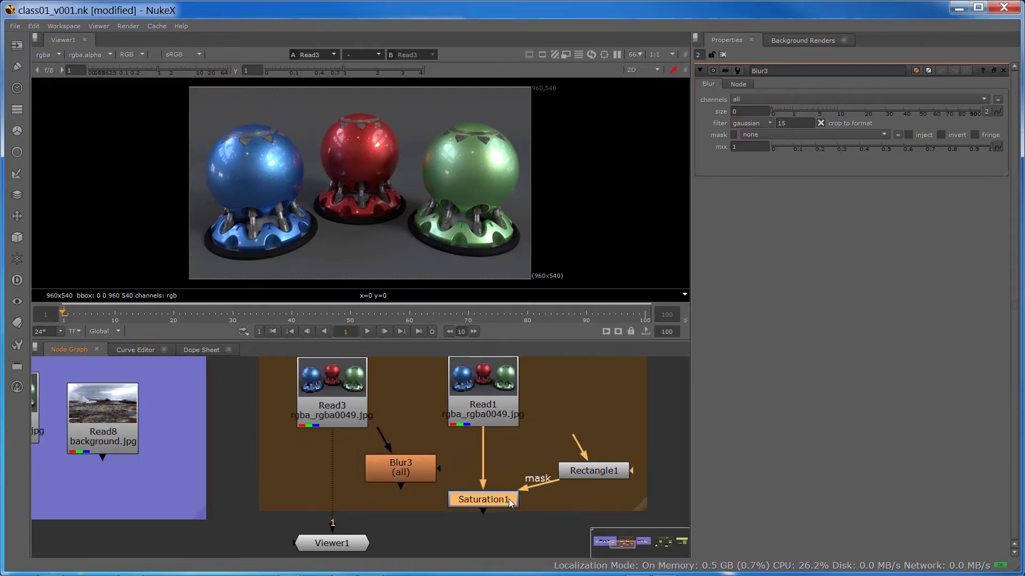
pyautogui.moveTo(598, 469); pyautogui.dragTo(601, 498)
pyautogui.moveTo(517, 503); pyautogui.dragTo(515, 491)
pyautogui.moveTo(586, 499); pyautogui.dragTo(586, 486)
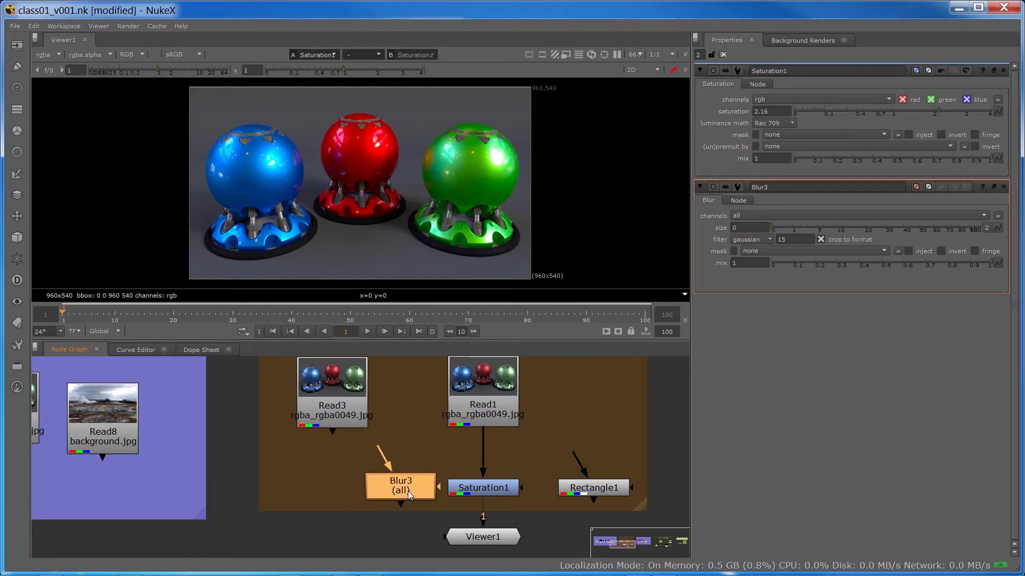
# Step: Swap Blur3 into Saturation1's place, swap back, then extract Saturation1 from the Read1 chain
pyautogui.hotkey('ctrl', 'shift')
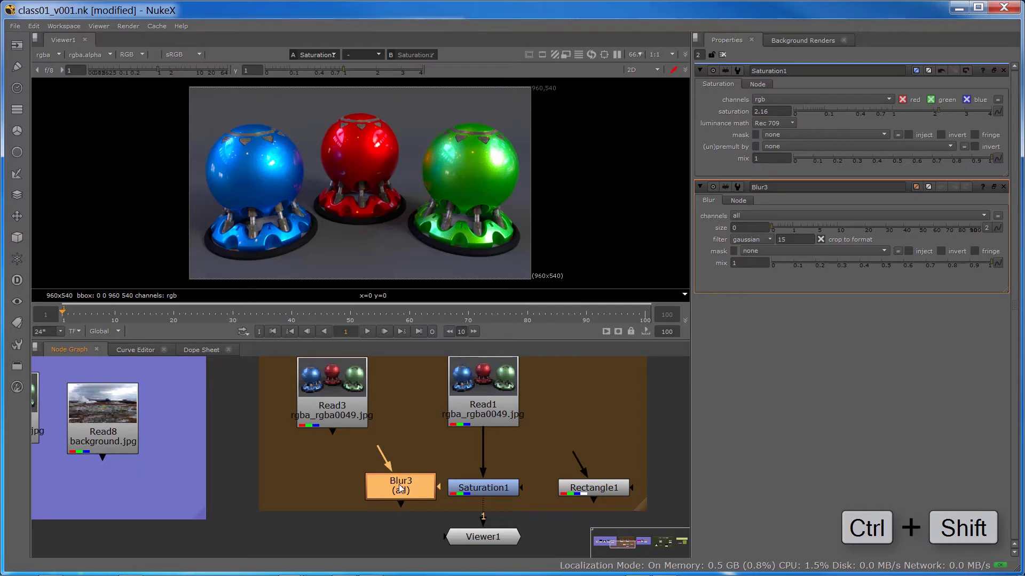
pyautogui.moveTo(399, 485); pyautogui.dragTo(398, 485)
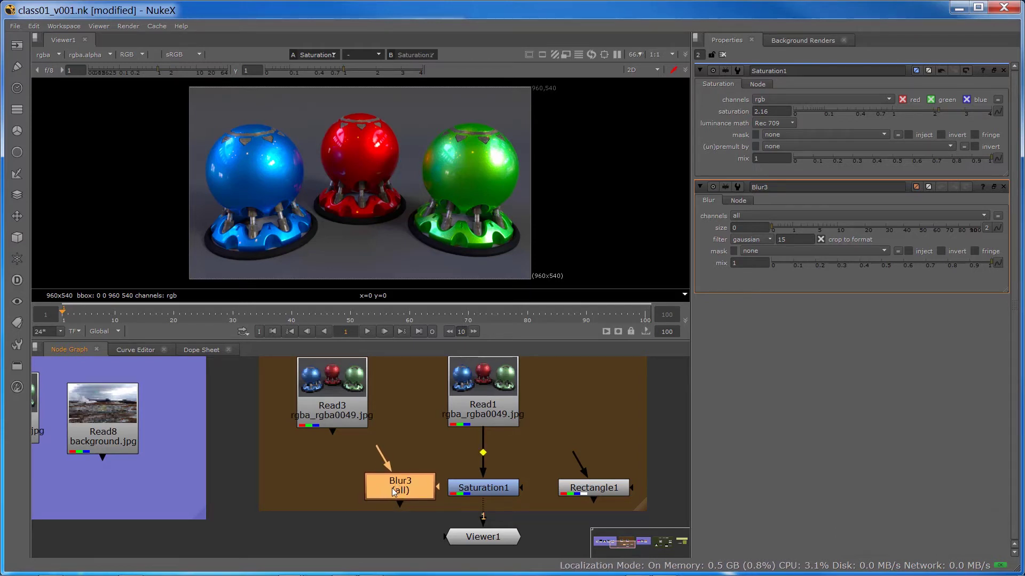
pyautogui.moveTo(394, 485); pyautogui.dragTo(483, 498)
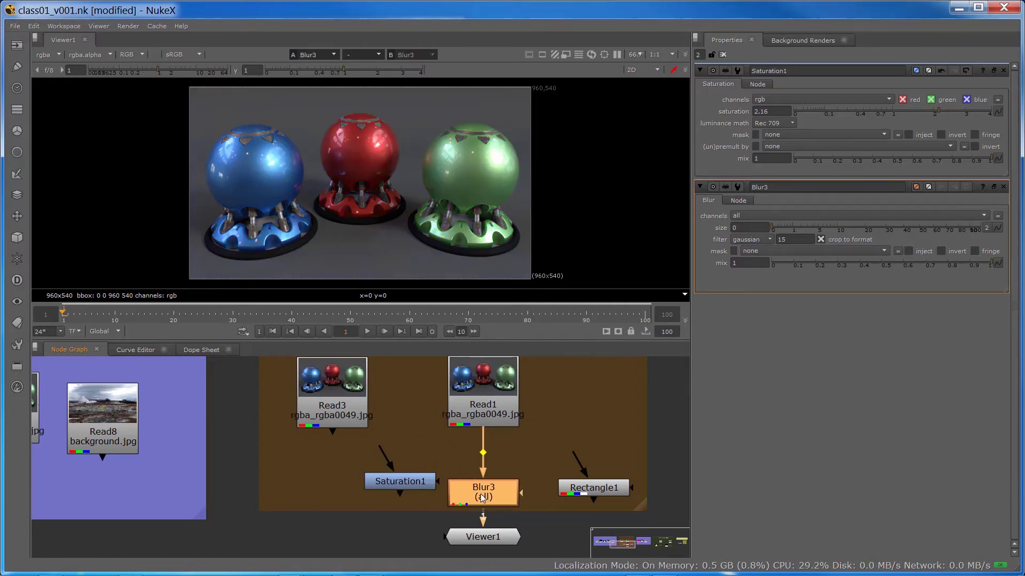
pyautogui.click(406, 483)
pyautogui.press('ctrl')
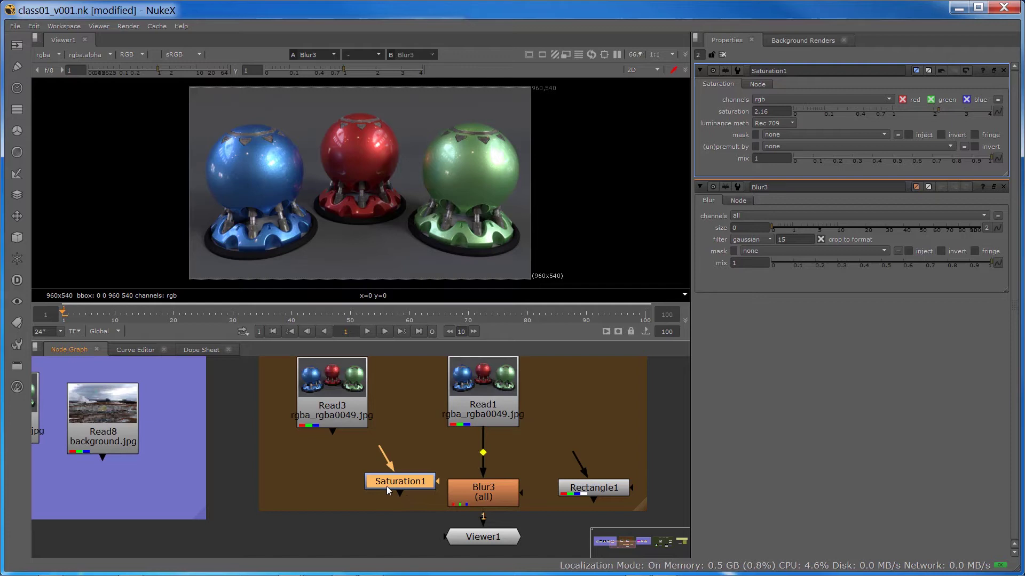
pyautogui.moveTo(392, 481); pyautogui.dragTo(476, 497)
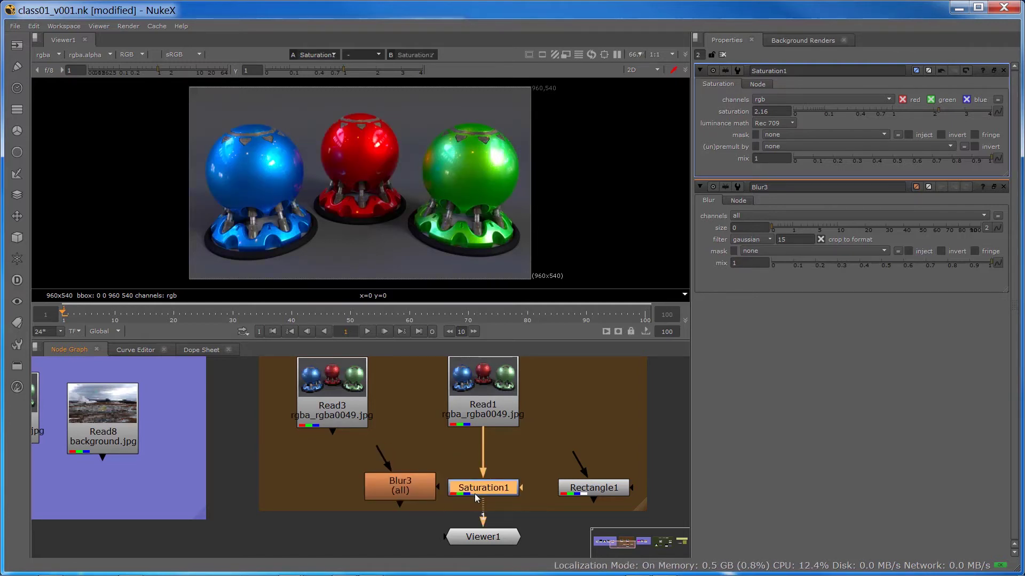
pyautogui.hotkey('ctrl', 'shift', 'x')
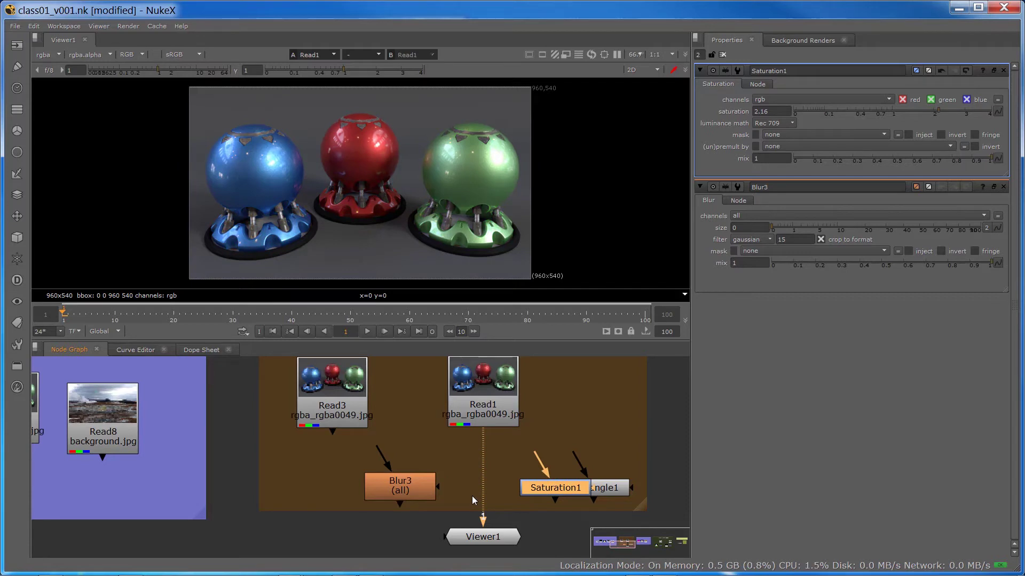
# Step: Move Saturation1 and Rectangle1 apart, then view Rectangle1 and open its settings
pyautogui.moveTo(534, 487); pyautogui.dragTo(506, 476)
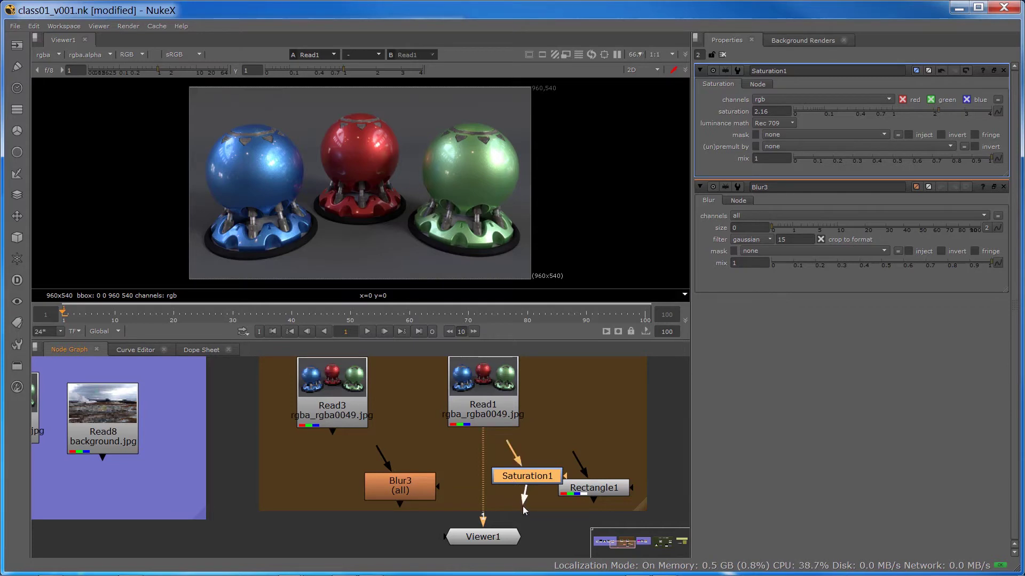
pyautogui.moveTo(521, 476); pyautogui.dragTo(514, 467)
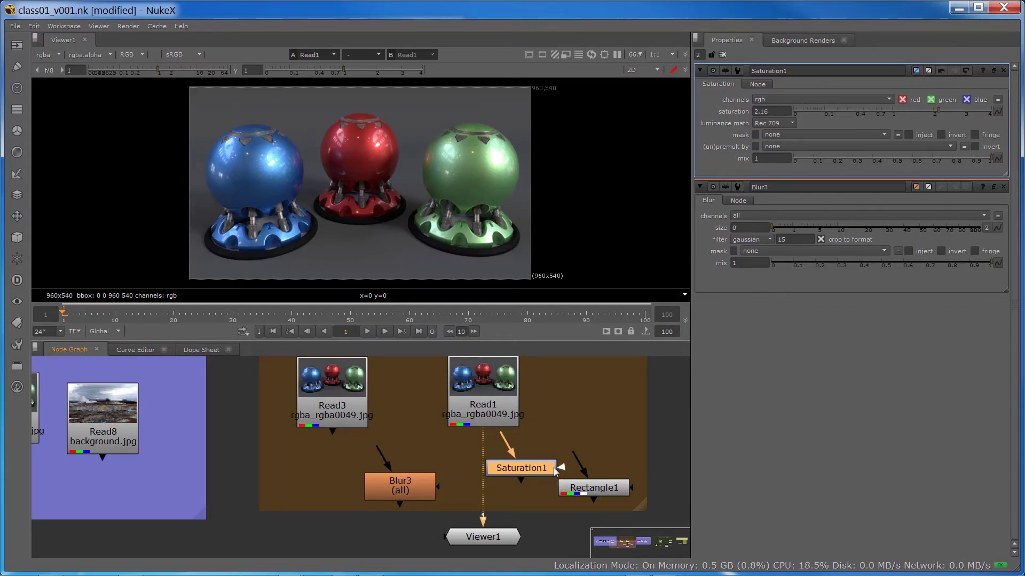
pyautogui.moveTo(579, 484); pyautogui.dragTo(590, 421)
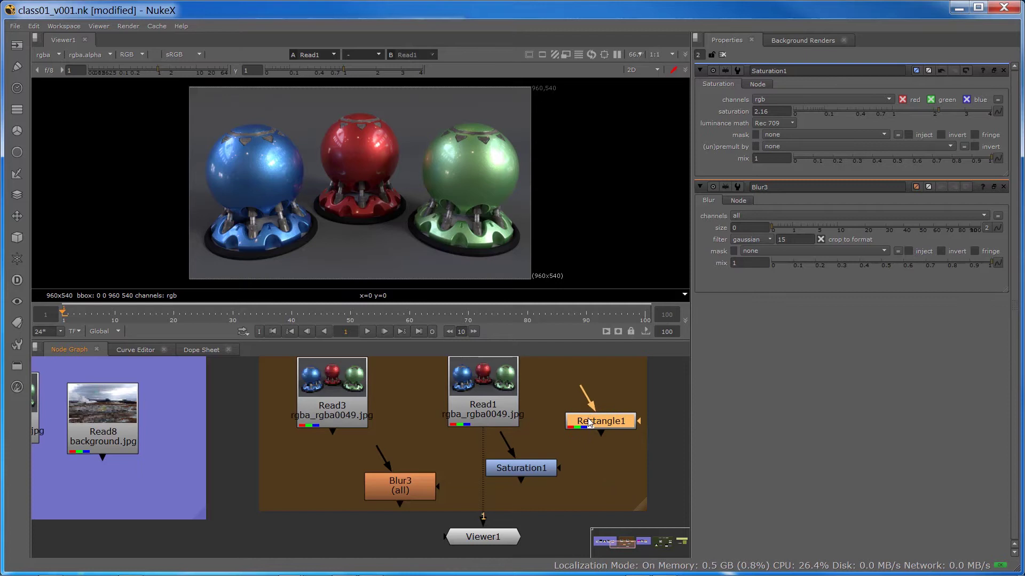
pyautogui.press('1')
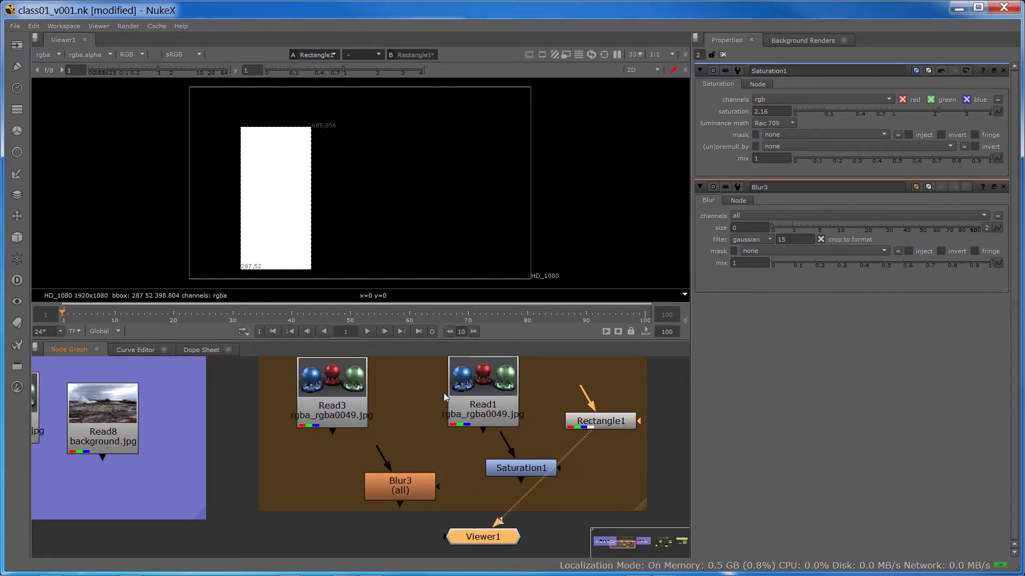
pyautogui.doubleClick(578, 419)
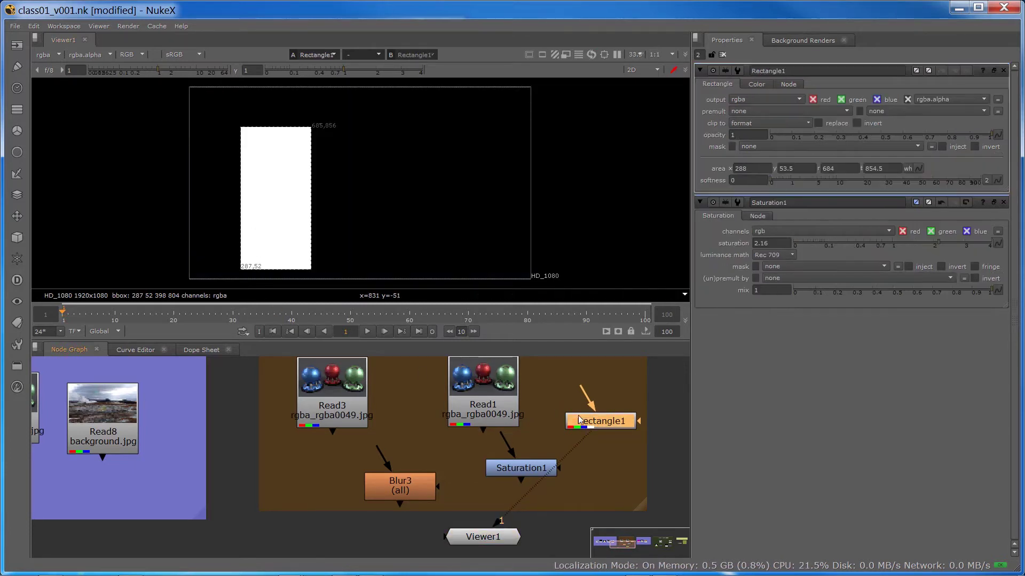
# Step: Reshape the rectangle to area 562, 145.75, 1054, 594.25, left of frame centre
pyautogui.moveTo(286, 128); pyautogui.dragTo(289, 175)
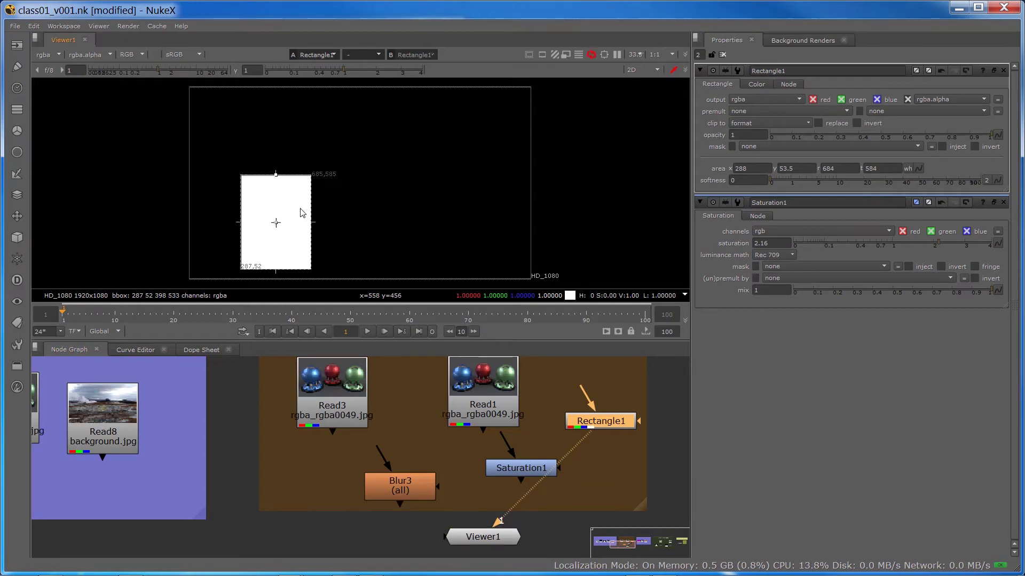
pyautogui.moveTo(311, 227)
pyautogui.mouseDown()
pyautogui.moveTo(325, 222)
pyautogui.moveTo(309, 222)
pyautogui.mouseUp()
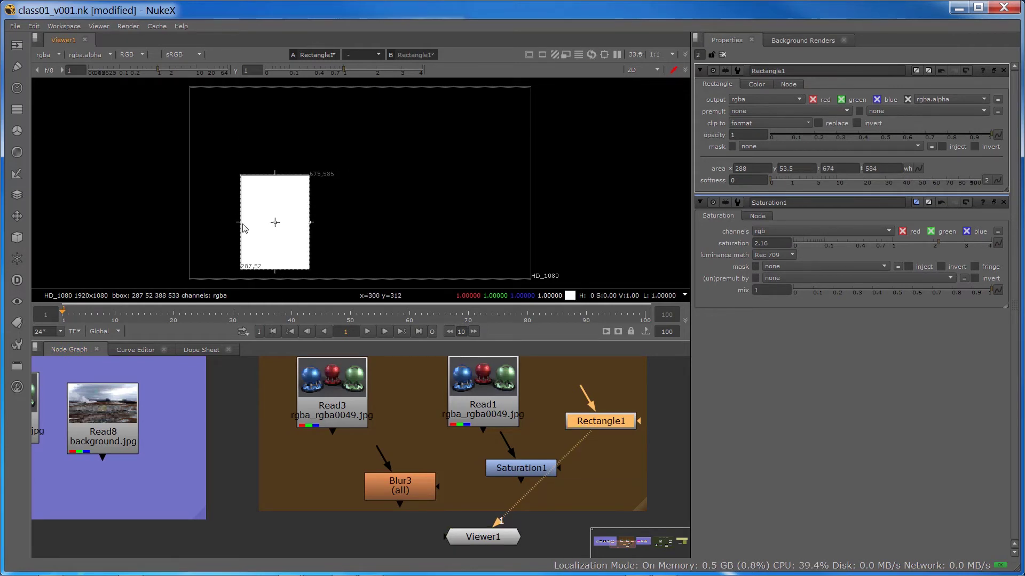
pyautogui.moveTo(240, 222); pyautogui.dragTo(222, 222)
pyautogui.moveTo(266, 175); pyautogui.dragTo(265, 189)
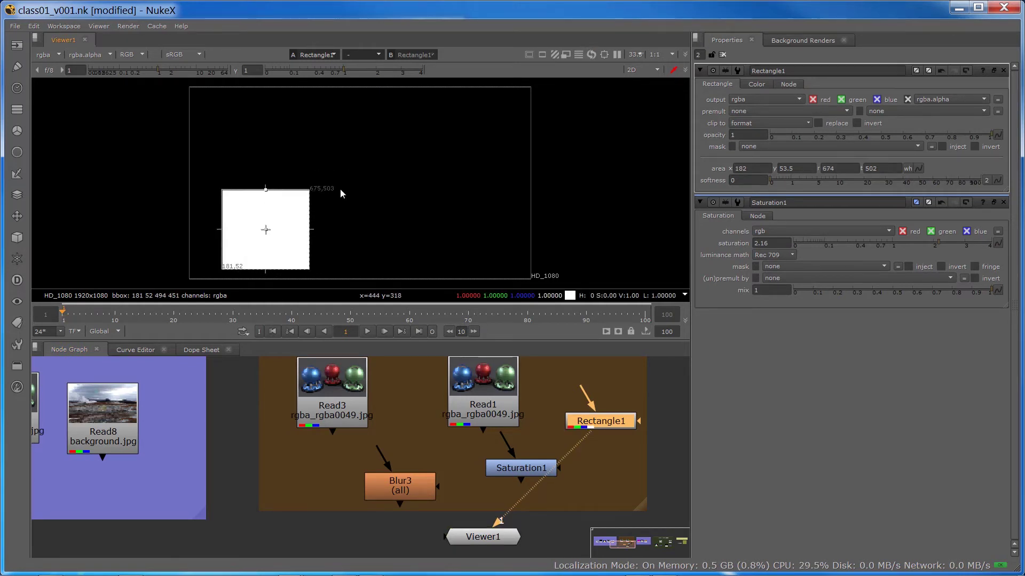
pyautogui.moveTo(267, 230); pyautogui.dragTo(334, 213)
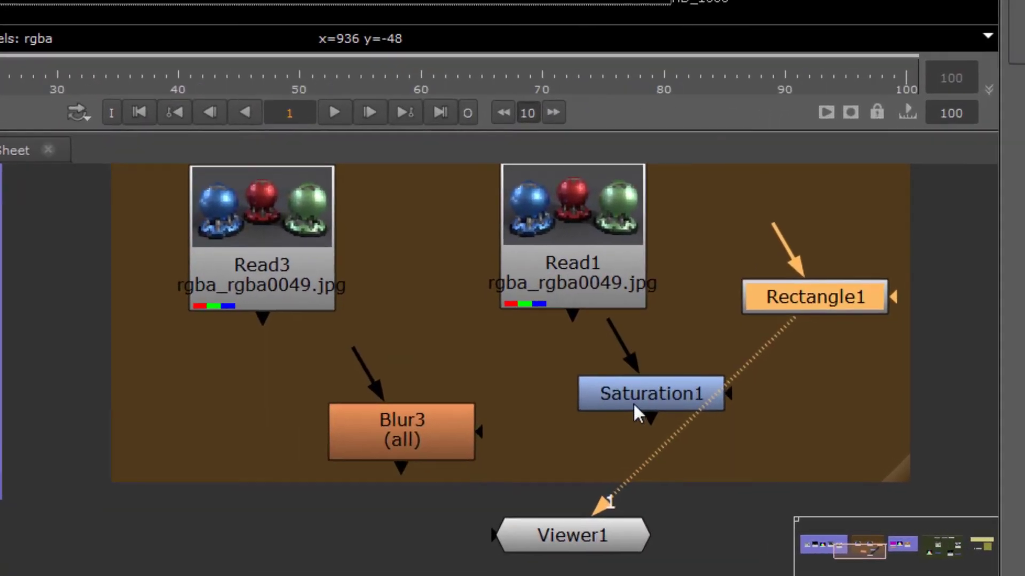
# Step: Move Saturation1 below Read1 and connect Rectangle1 to its mask input as rgba.alpha
pyautogui.click(512, 475)
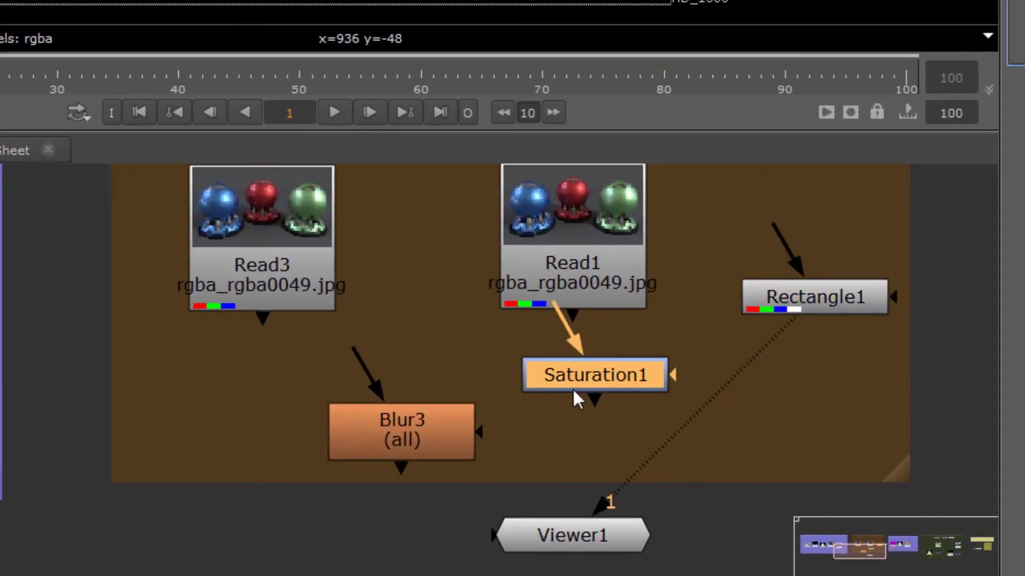
pyautogui.moveTo(574, 391)
pyautogui.mouseDown()
pyautogui.moveTo(569, 419)
pyautogui.moveTo(571, 395)
pyautogui.mouseUp()
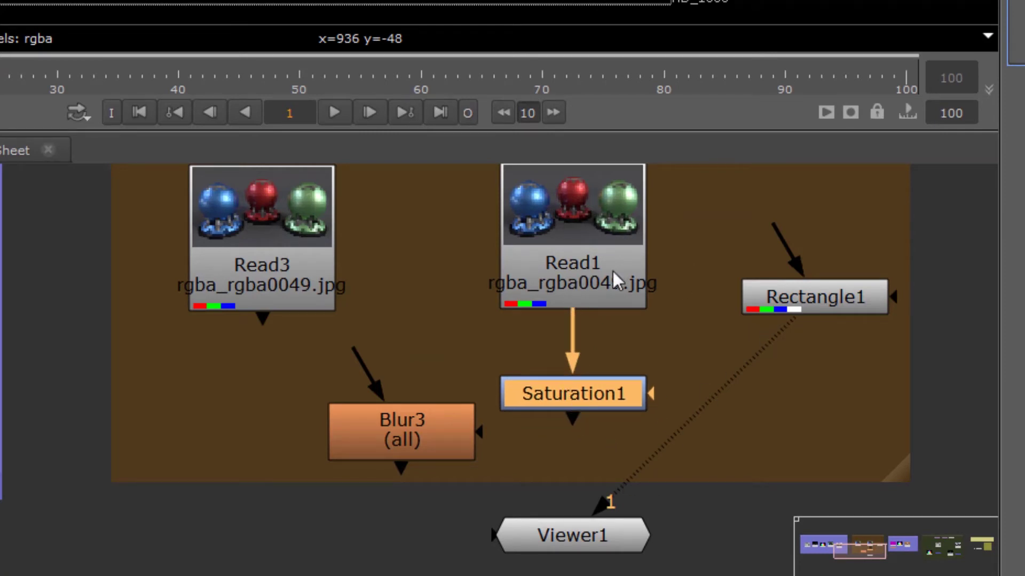
pyautogui.scroll(2, 643, 438)
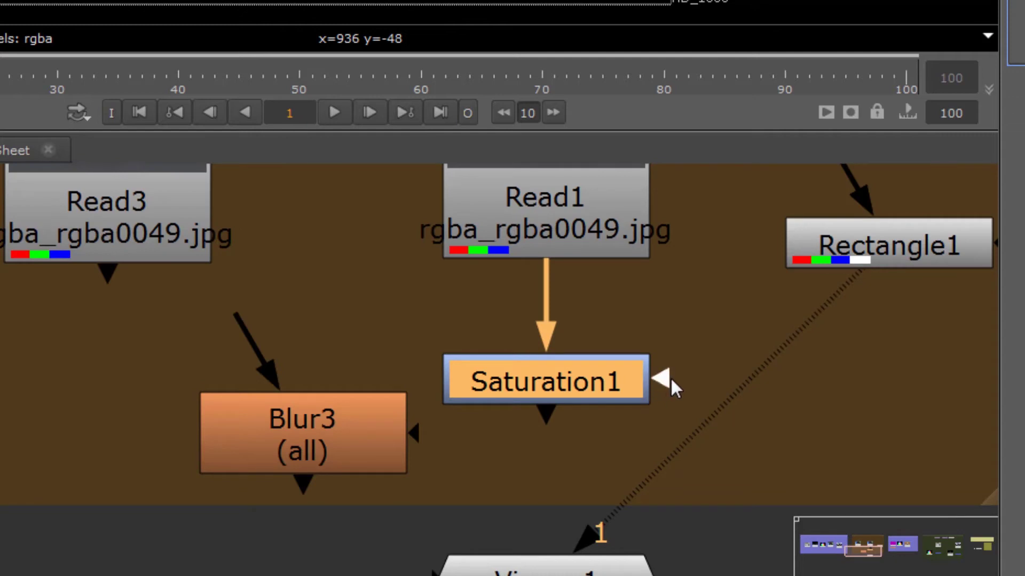
pyautogui.moveTo(671, 380); pyautogui.dragTo(724, 336)
pyautogui.moveTo(841, 245); pyautogui.dragTo(827, 382)
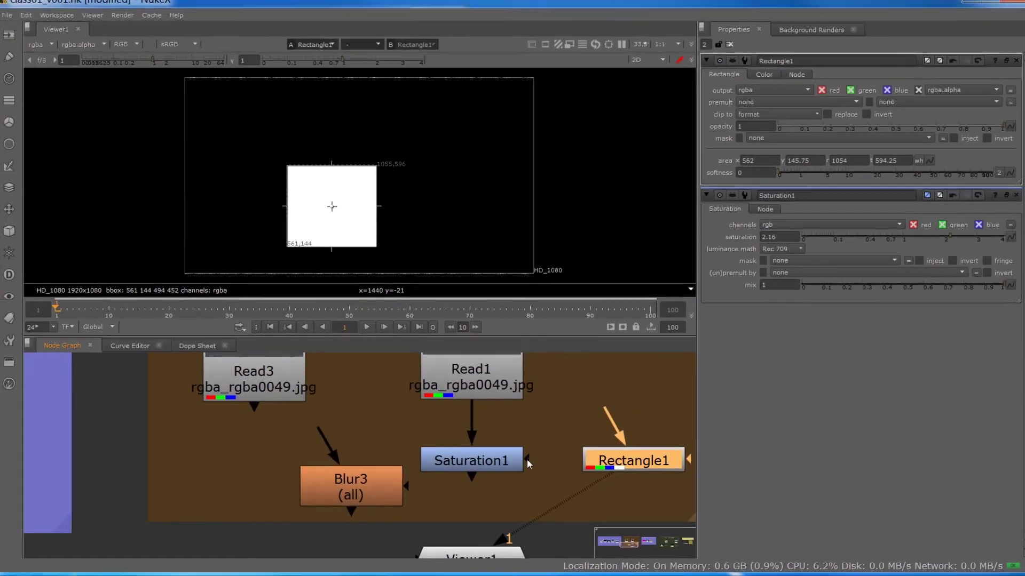
pyautogui.moveTo(619, 405); pyautogui.dragTo(734, 424)
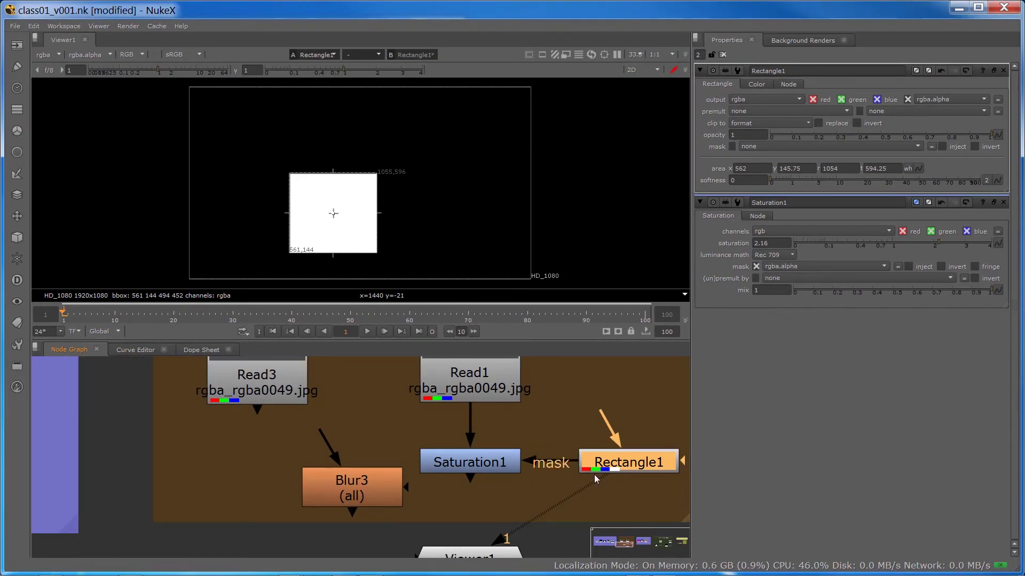
pyautogui.click(474, 464)
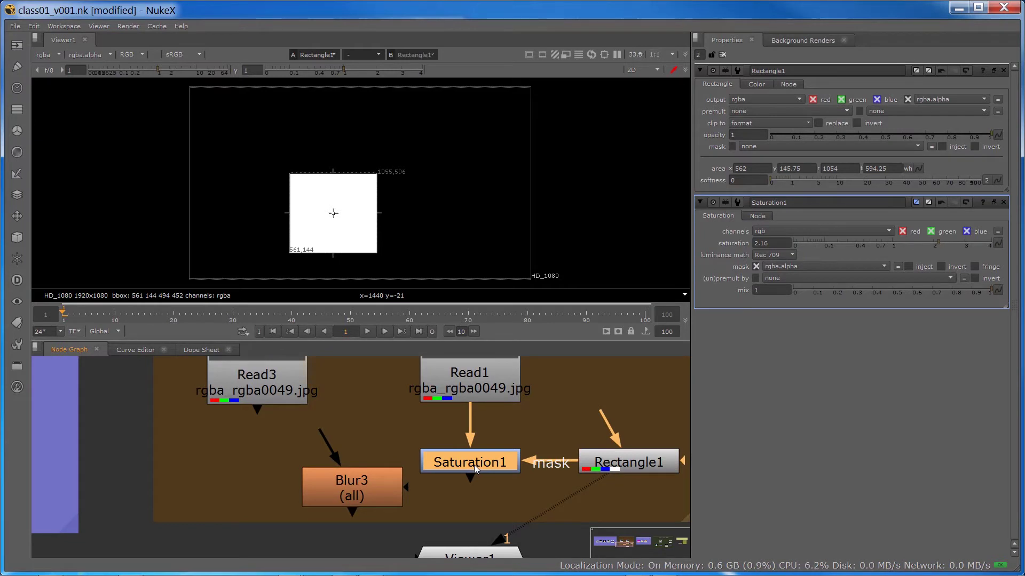
# Step: View Saturation1's output and set its saturation to 0
pyautogui.press('1')
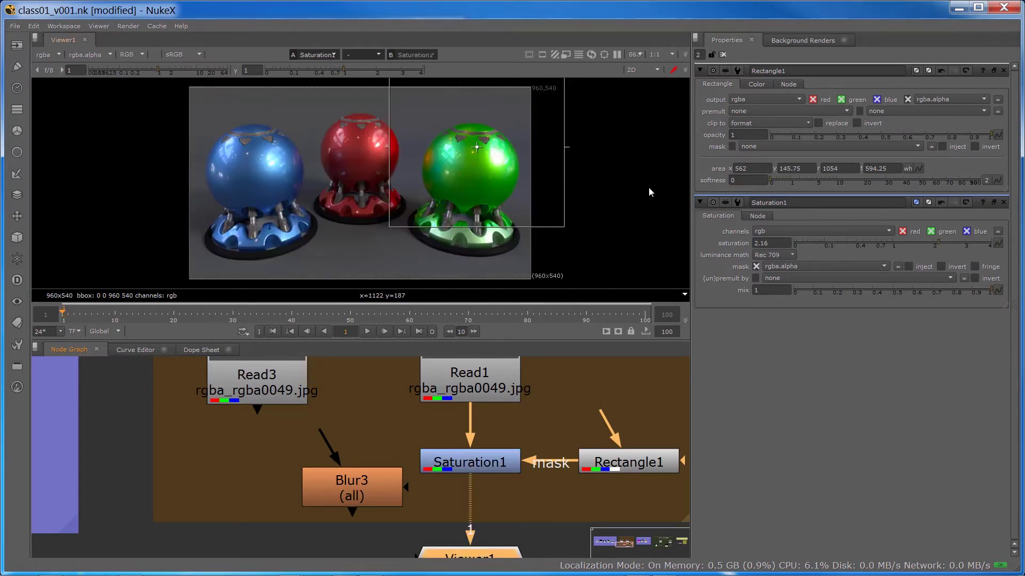
pyautogui.doubleClick(497, 463)
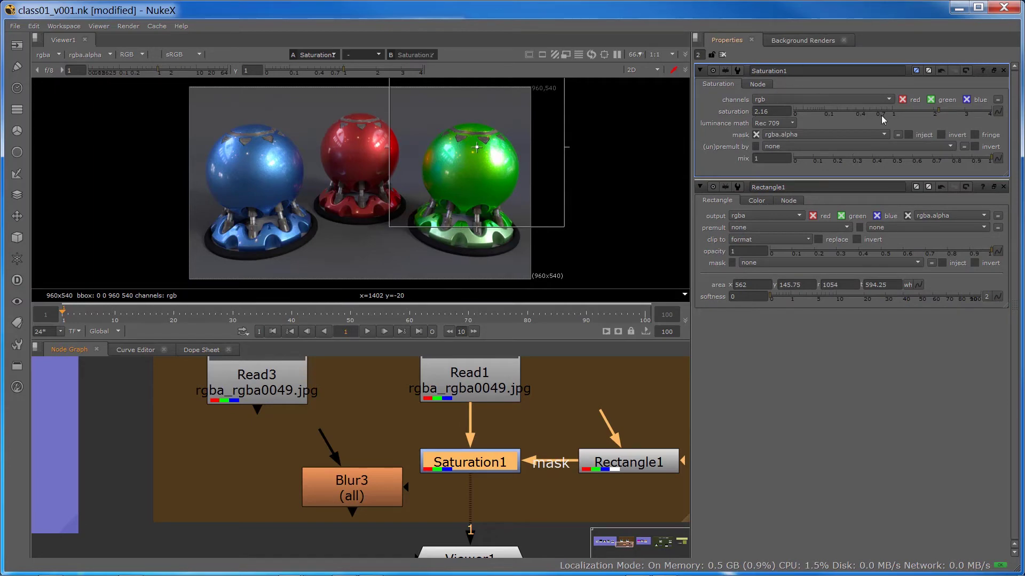
pyautogui.moveTo(932, 110); pyautogui.dragTo(758, 120)
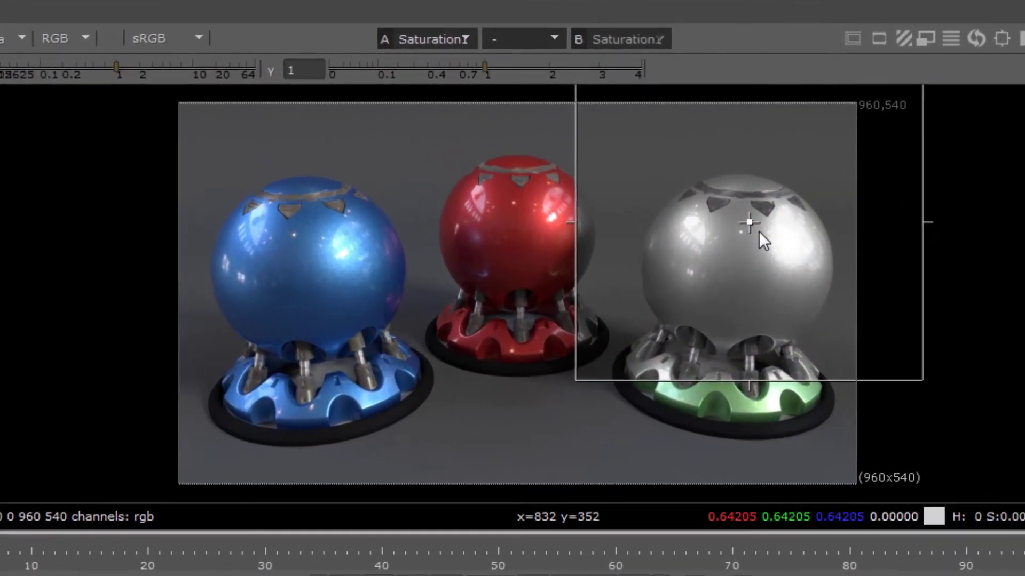
# Step: Shrink the masked grey square and move it over the red, blue, then green sphere
pyautogui.moveTo(757, 227); pyautogui.dragTo(547, 315)
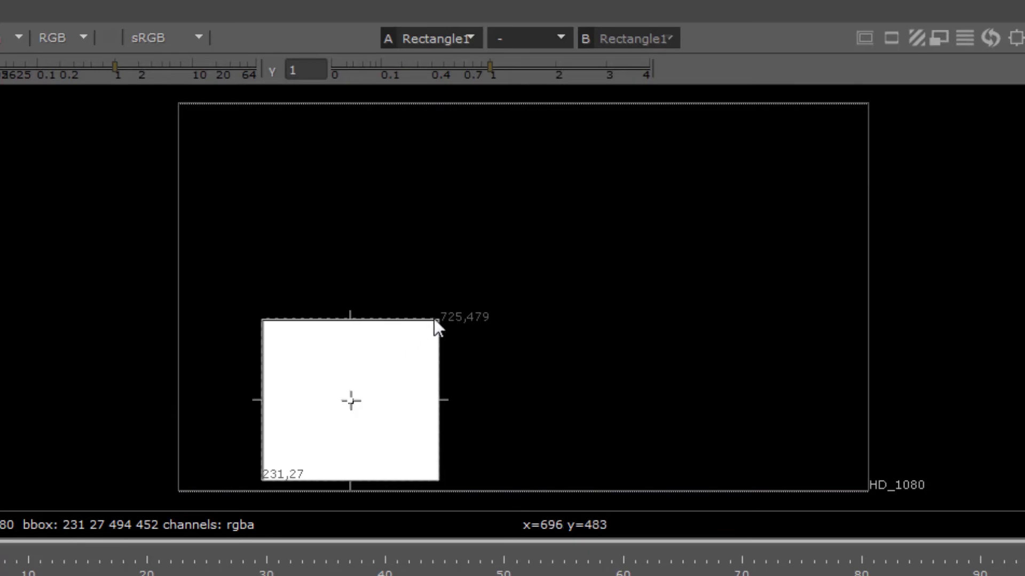
pyautogui.moveTo(428, 332); pyautogui.dragTo(344, 396)
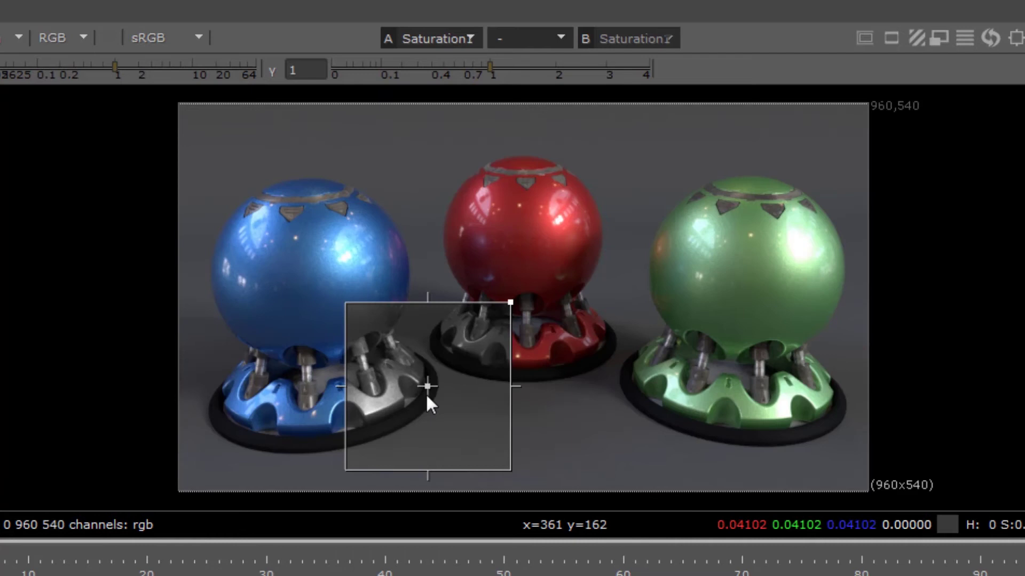
pyautogui.moveTo(424, 393); pyautogui.dragTo(373, 254)
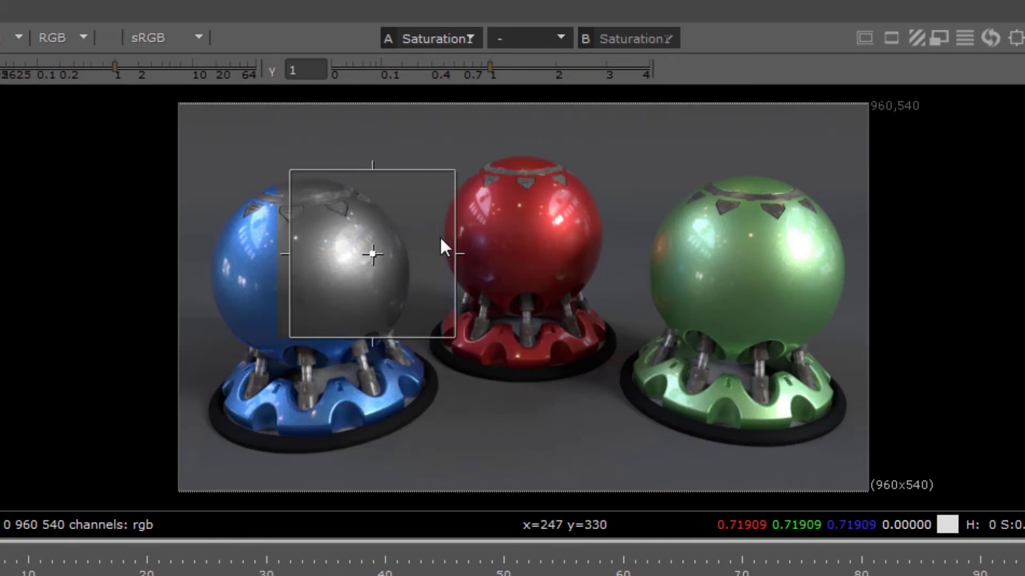
pyautogui.moveTo(441, 239); pyautogui.dragTo(785, 345)
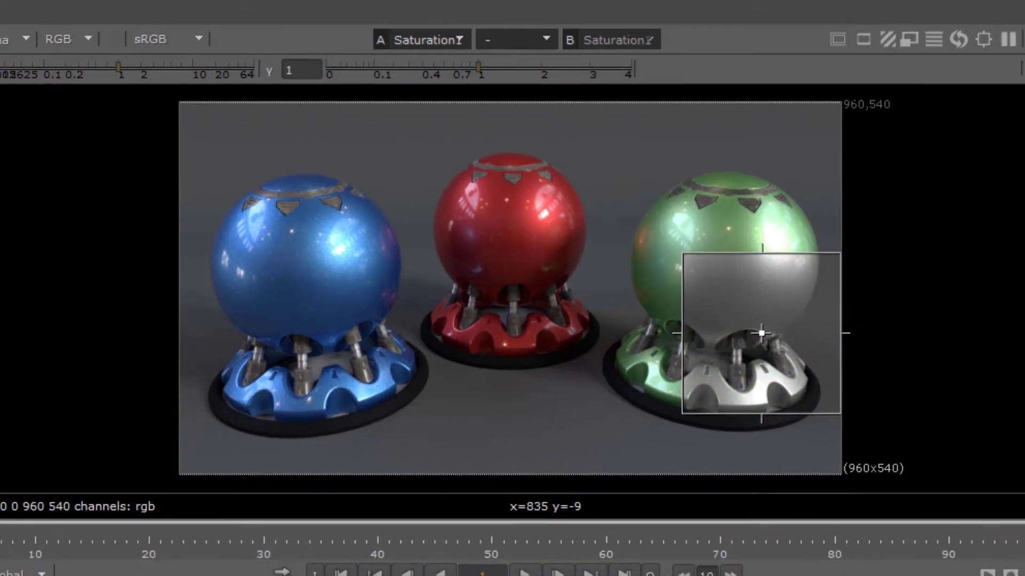
pyautogui.moveTo(383, 499); pyautogui.dragTo(387, 466)
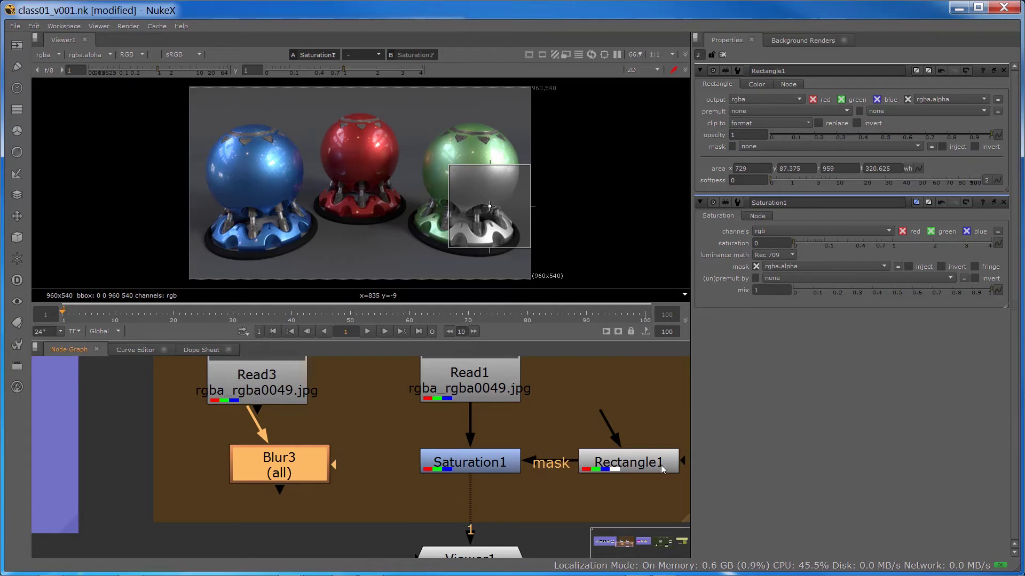
# Step: Move Blur3 to the right and shift the mask rectangle onto the red sphere
pyautogui.moveTo(473, 487); pyautogui.dragTo(567, 460)
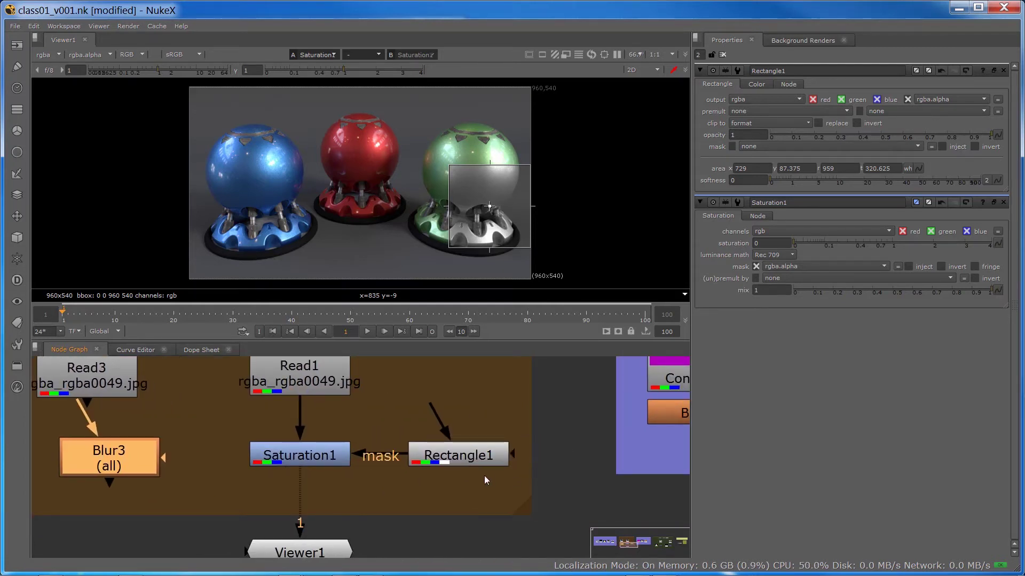
pyautogui.moveTo(468, 489); pyautogui.dragTo(517, 497)
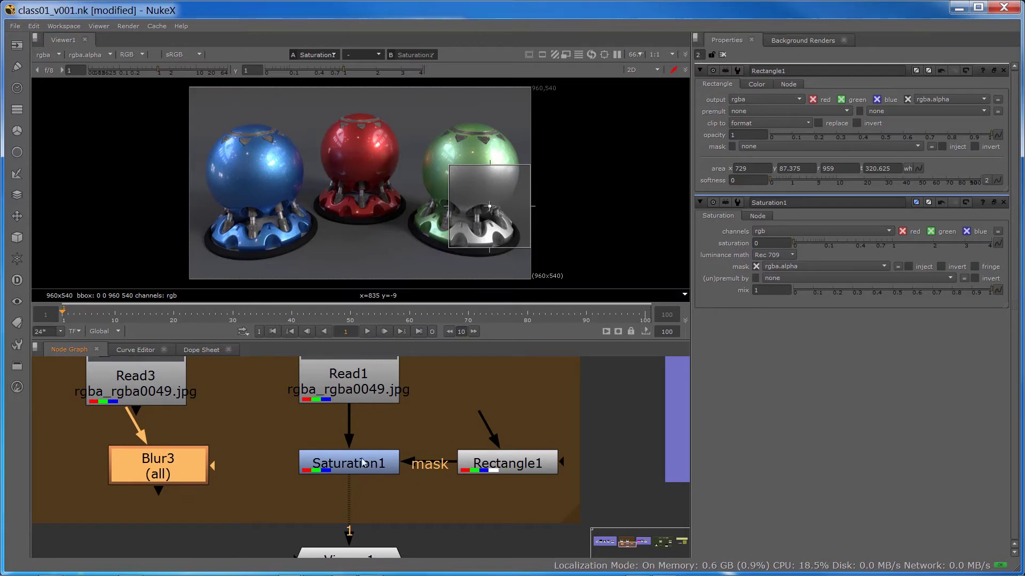
pyautogui.click(352, 464)
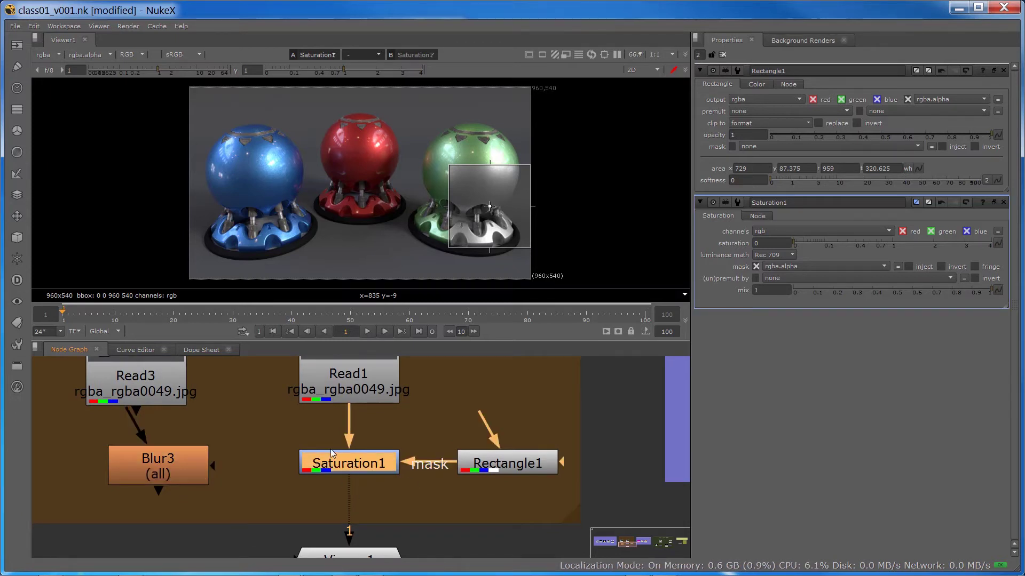
pyautogui.moveTo(163, 464); pyautogui.dragTo(229, 467)
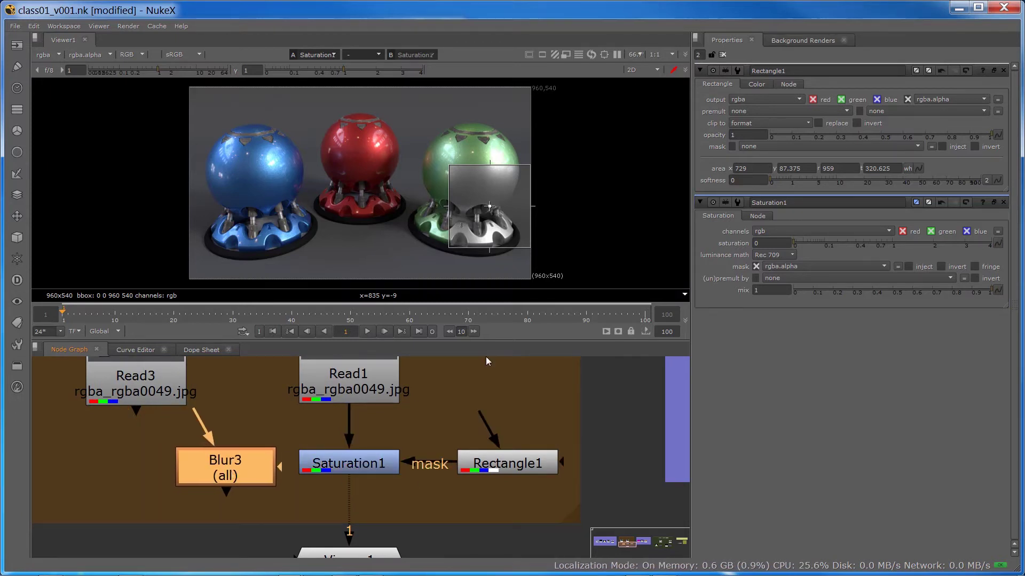
pyautogui.moveTo(490, 206); pyautogui.dragTo(384, 167)
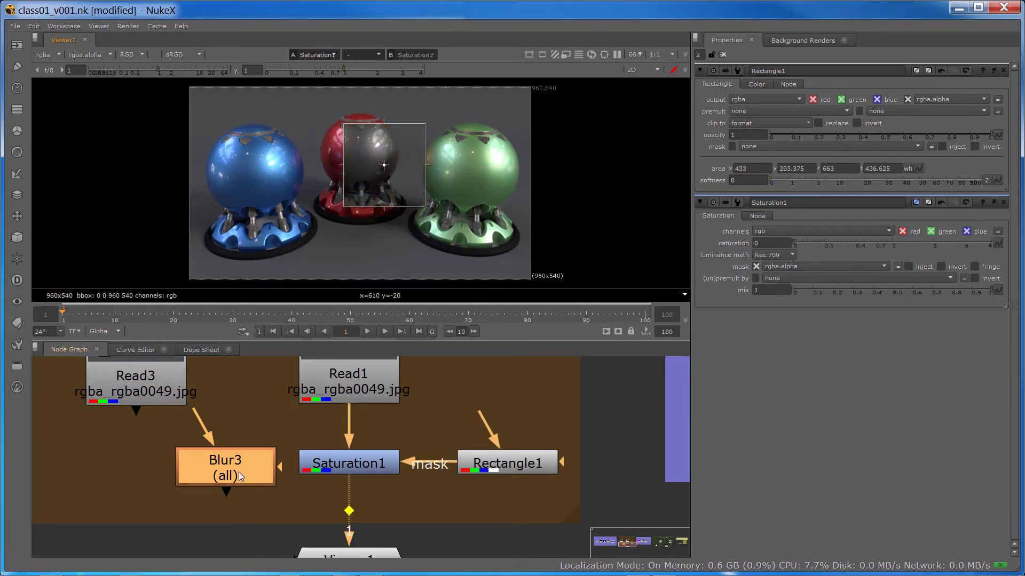
# Step: Swap Blur3 into Saturation1's place in the chain and set its blur size to 32.5
pyautogui.moveTo(229, 472); pyautogui.dragTo(354, 495)
pyautogui.doubleClick(354, 484)
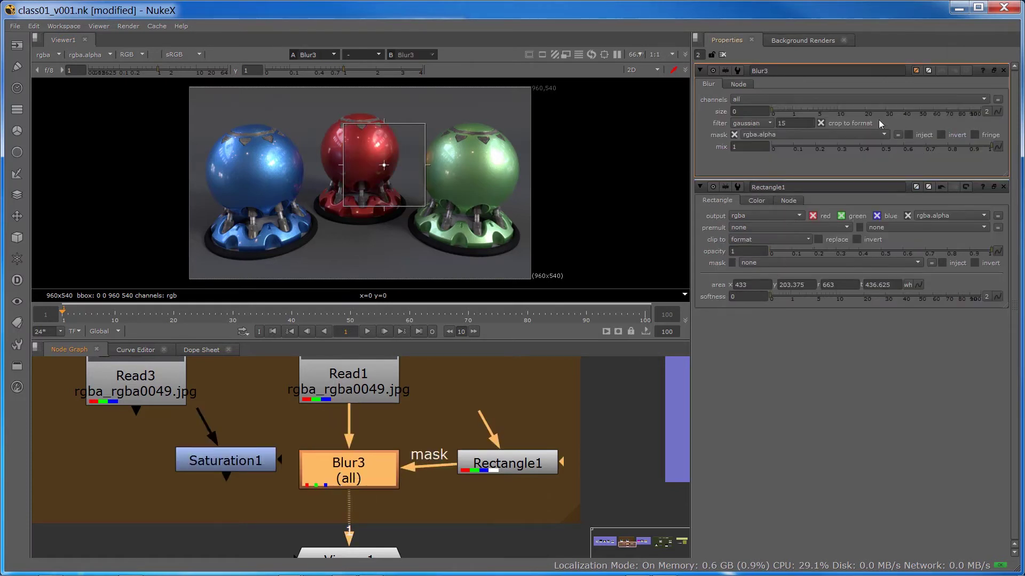
pyautogui.moveTo(780, 117); pyautogui.dragTo(889, 114)
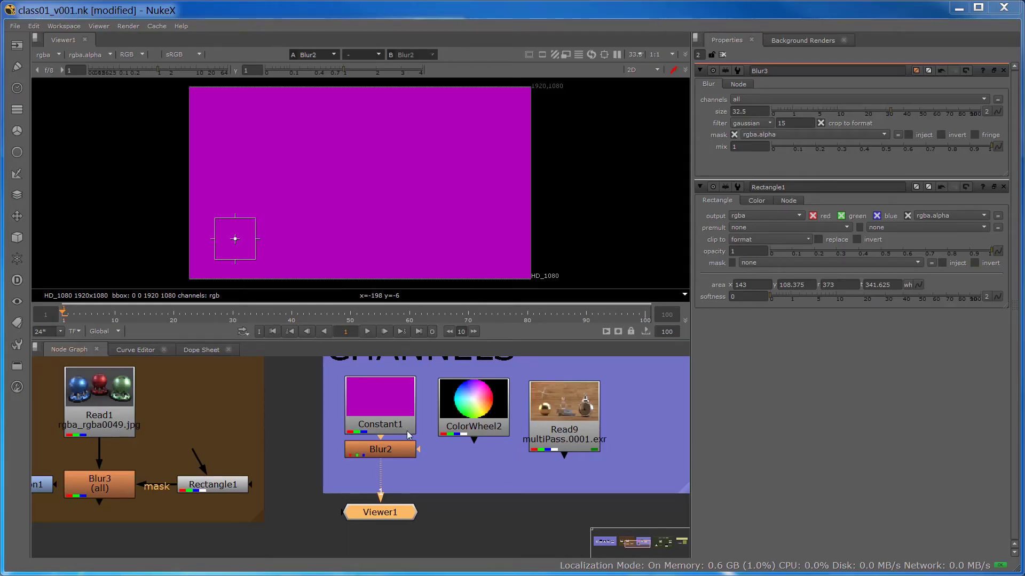
# Step: Pan and zoom the Node Graph over ColorWheel2 and Read9, then frame Blur2 below Constant1
pyautogui.scroll(6, 320, 469)
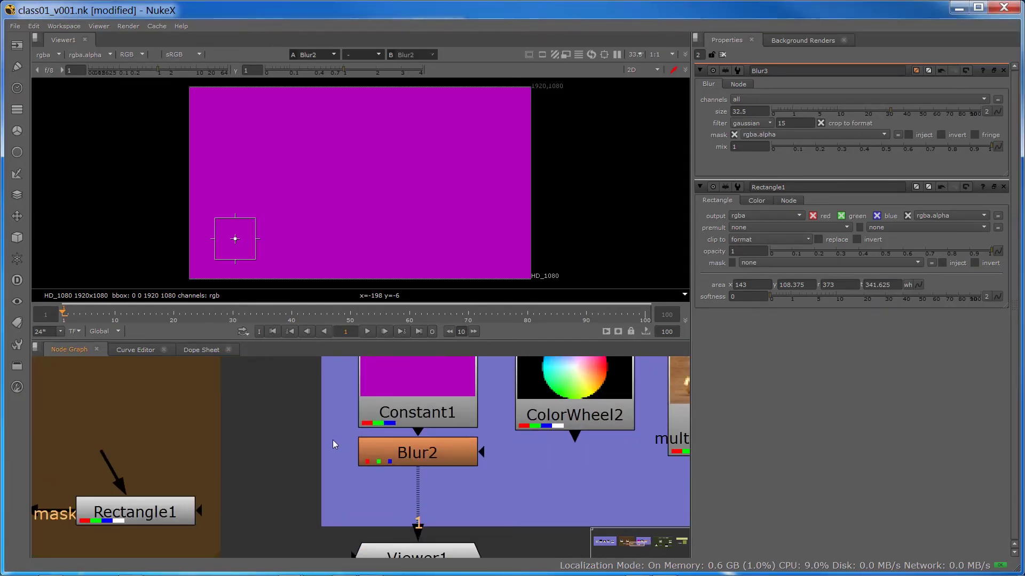
pyautogui.scroll(3, 362, 469)
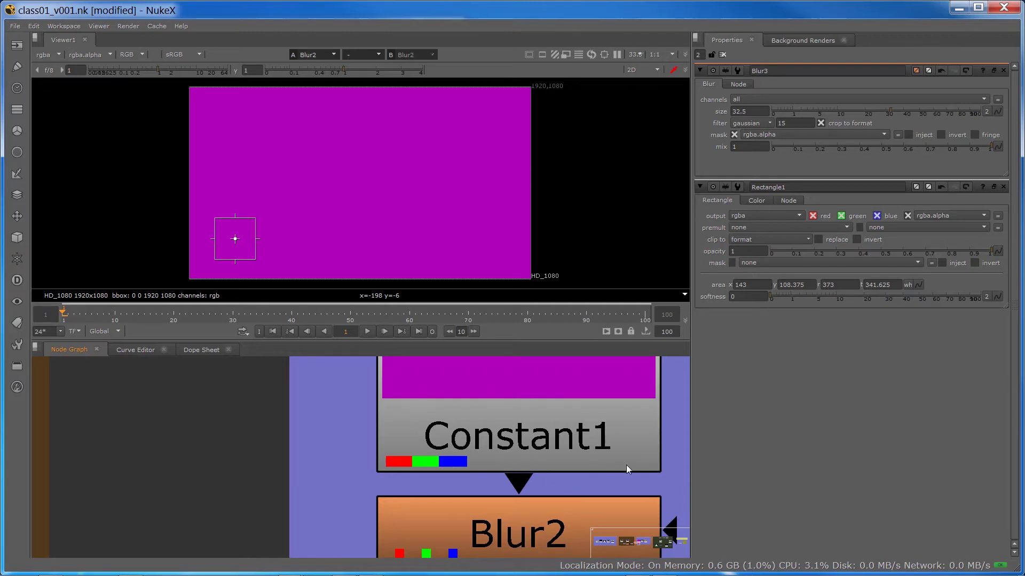
pyautogui.moveTo(626, 465); pyautogui.dragTo(302, 480)
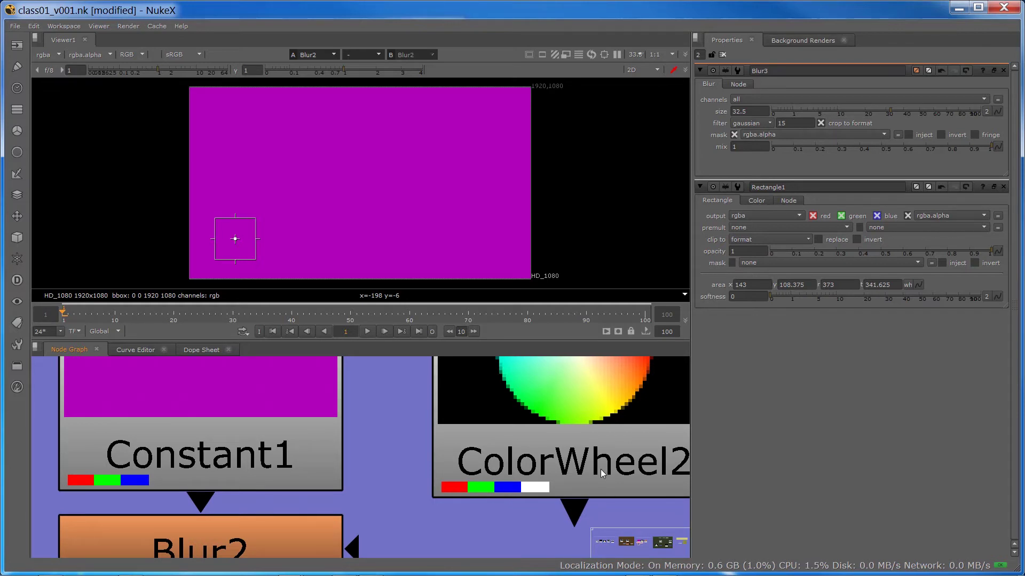
pyautogui.moveTo(601, 470); pyautogui.dragTo(48, 456)
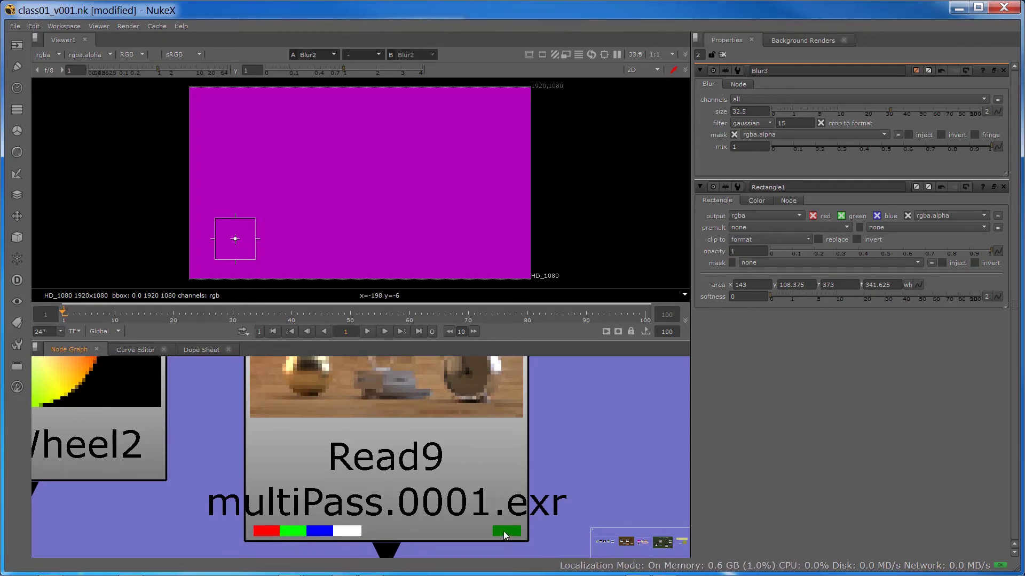
pyautogui.press('f')
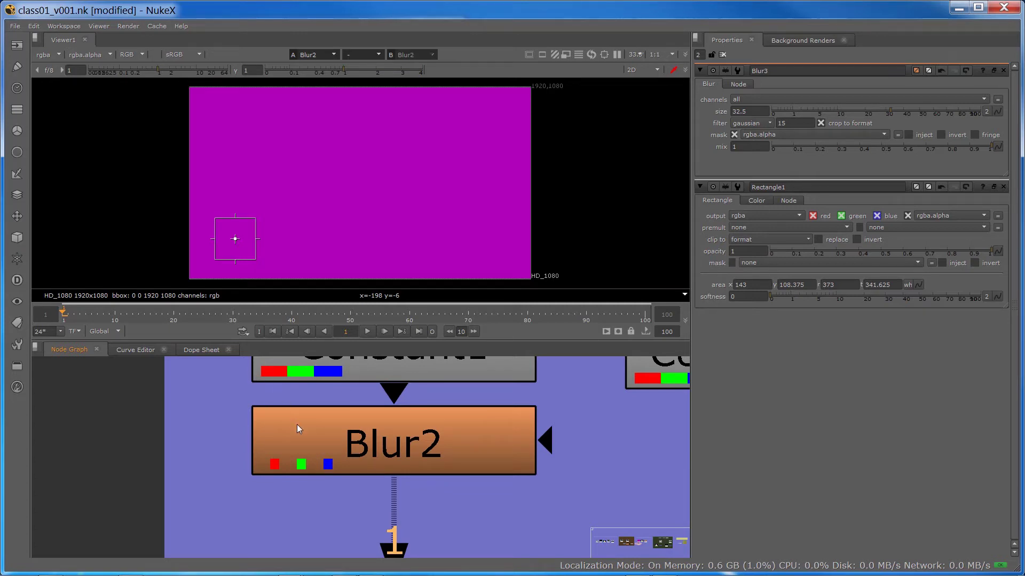
pyautogui.moveTo(287, 434); pyautogui.dragTo(311, 472)
pyautogui.scroll(-3, 312, 473)
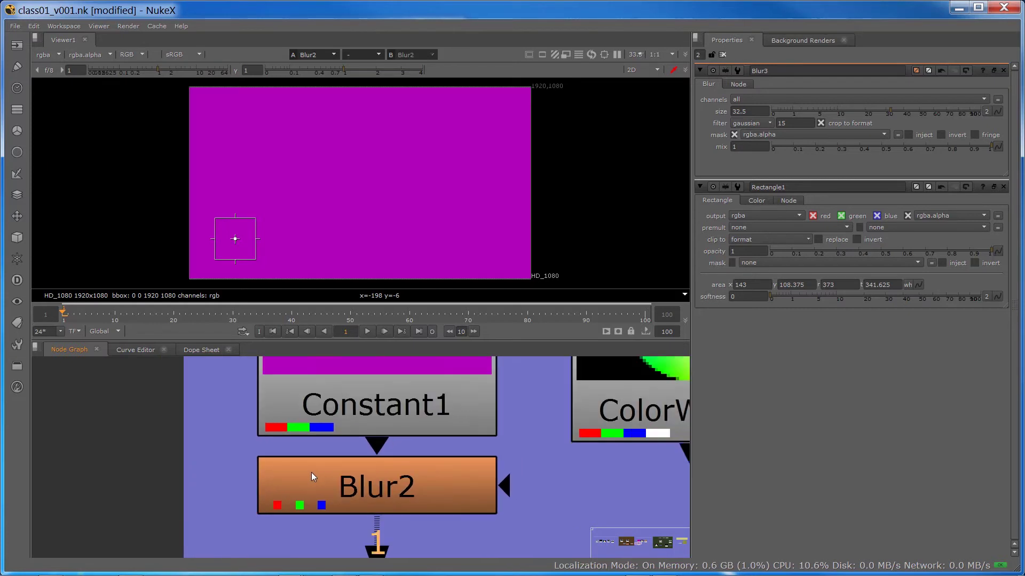
pyautogui.scroll(-1, 314, 470)
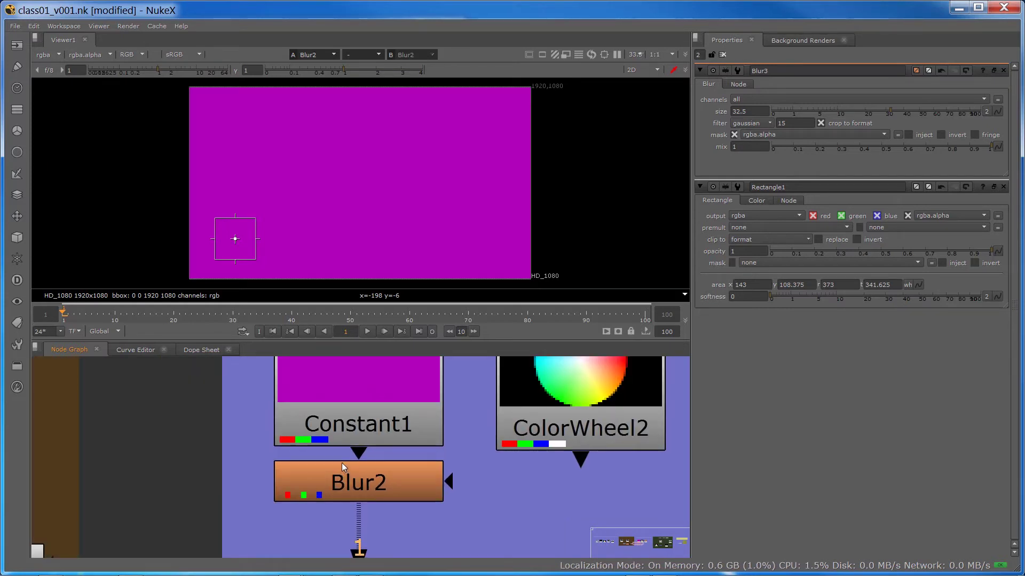
pyautogui.scroll(-3, 342, 462)
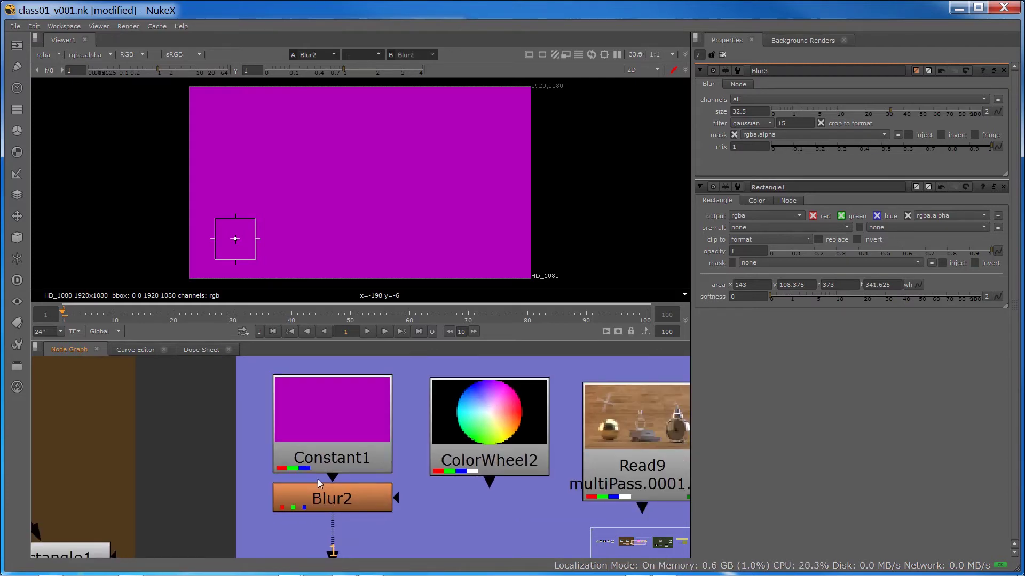
# Step: Copy colourWheel.jpg into checker.jpg as Layer 1 with the Move tool and close it
pyautogui.hotkey('alt', 'Tab')
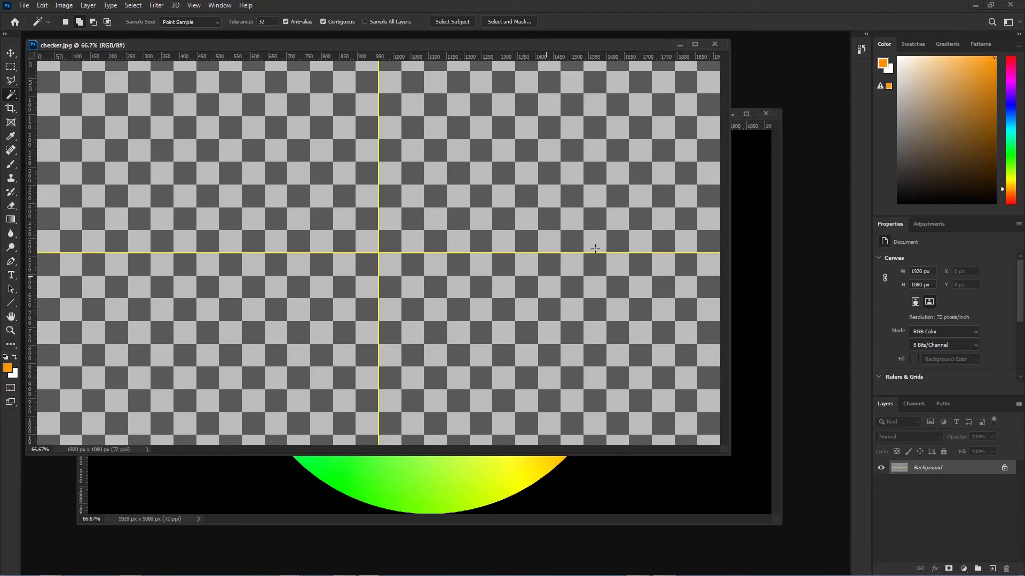
pyautogui.click(779, 231)
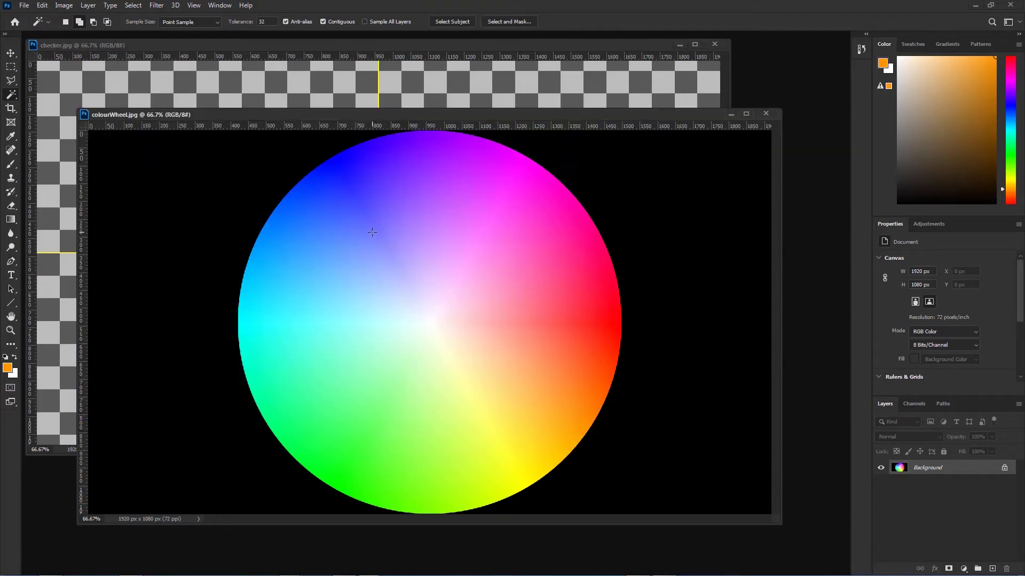
pyautogui.click(11, 53)
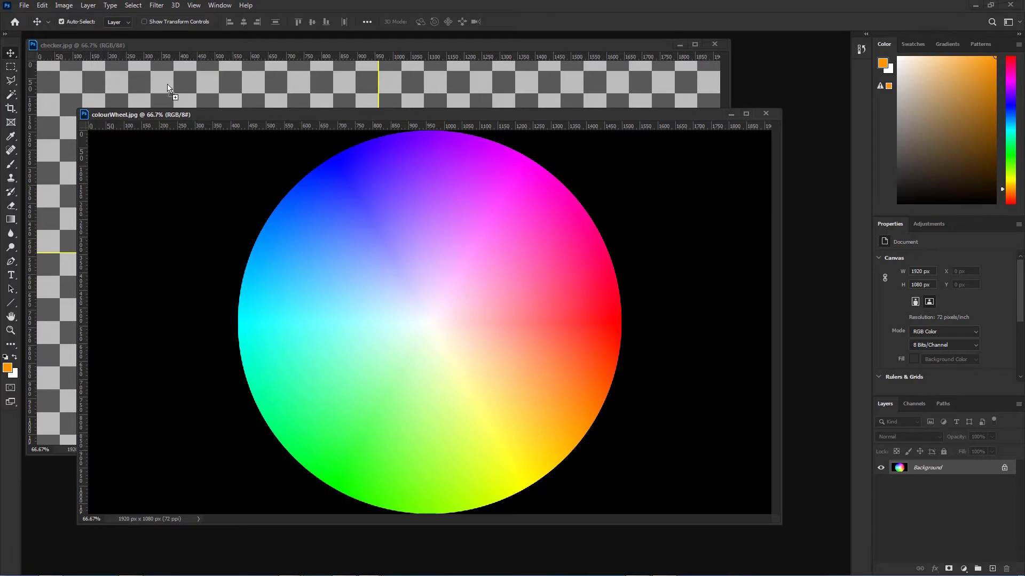
pyautogui.moveTo(168, 89); pyautogui.dragTo(201, 148)
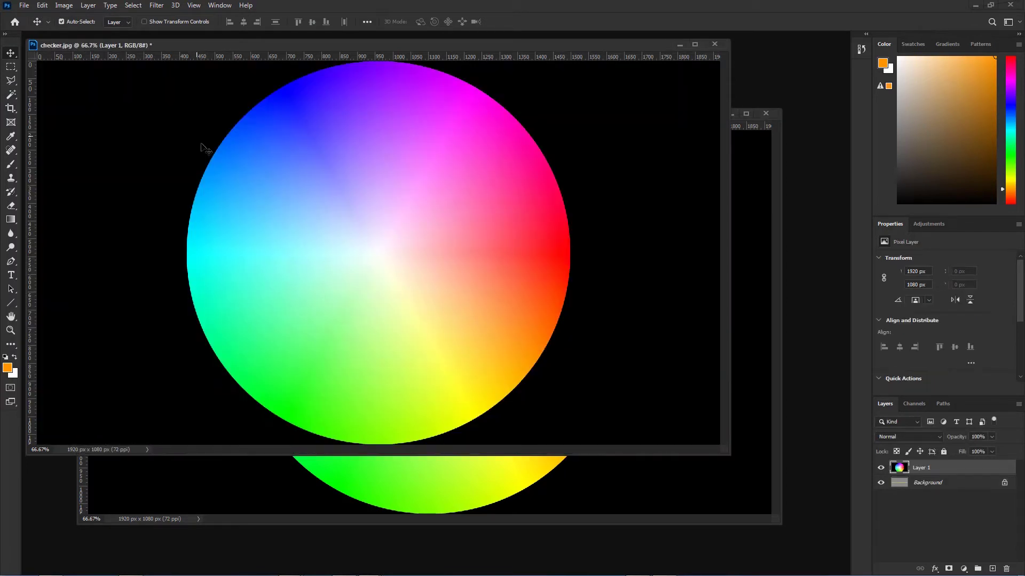
pyautogui.click(695, 486)
pyautogui.click(771, 116)
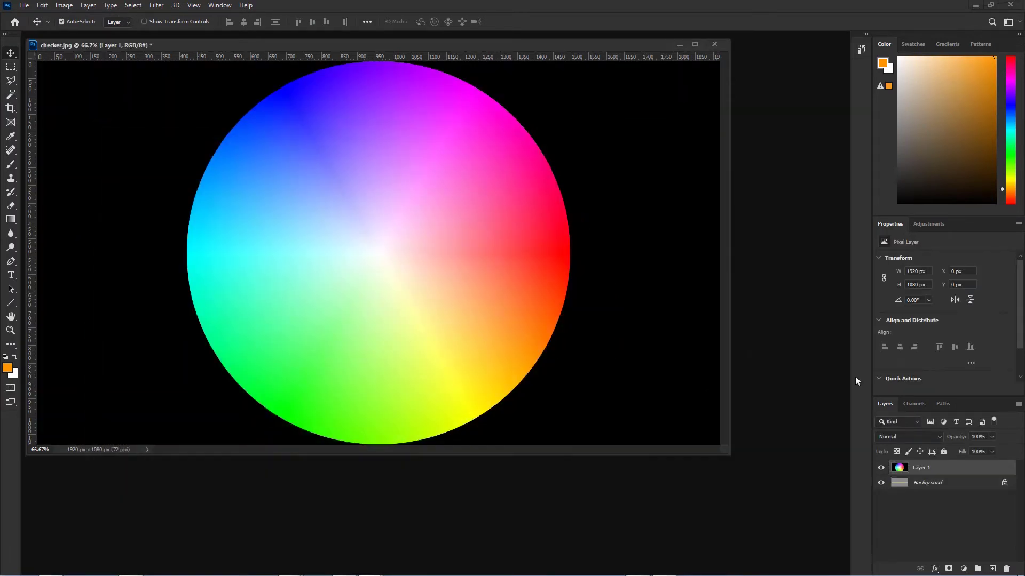
# Step: Toggle Layer 1's visibility to check the checkerboard, then make Layer 1 active
pyautogui.click(880, 468)
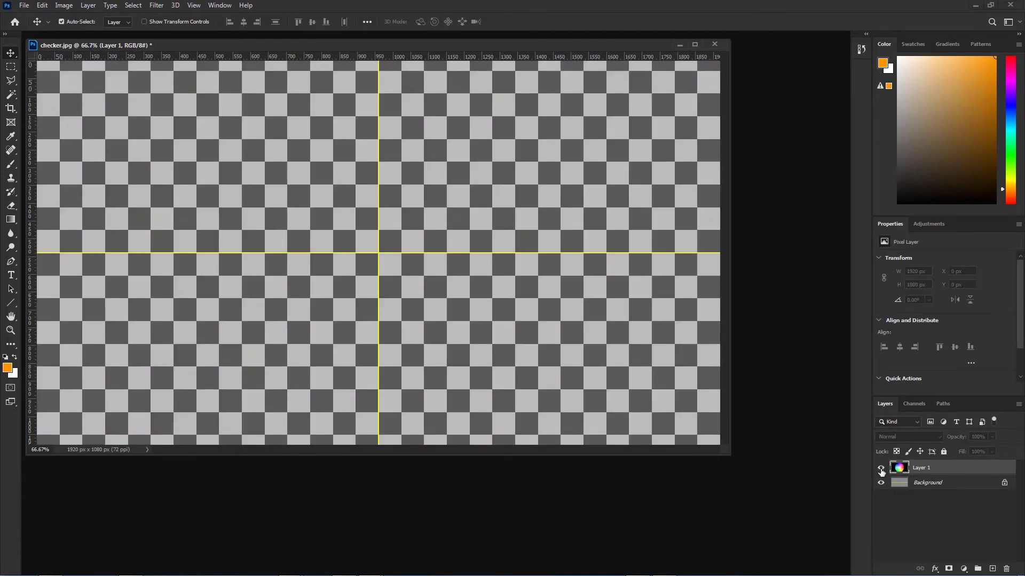
pyautogui.click(881, 469)
pyautogui.click(905, 483)
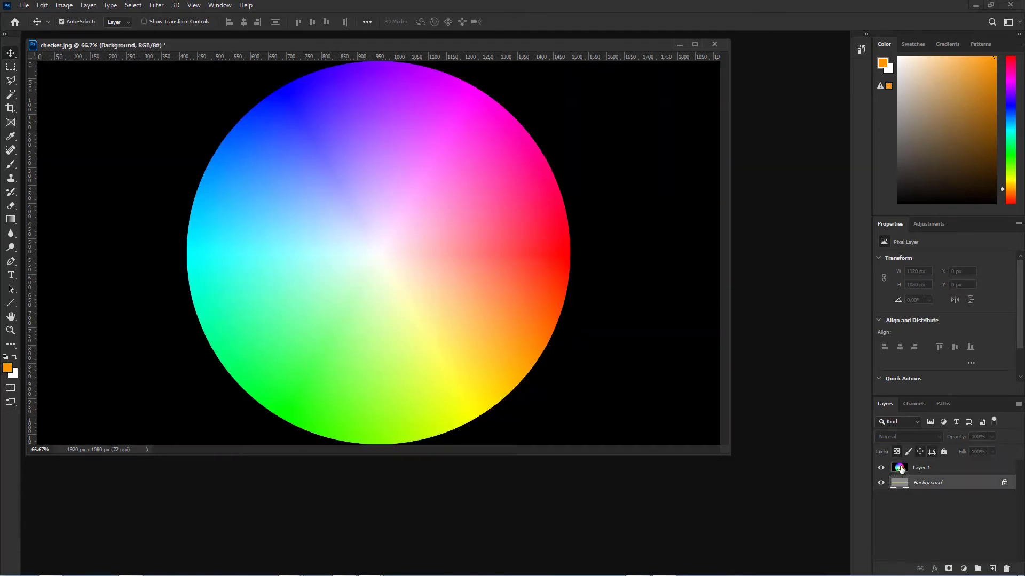
pyautogui.click(901, 469)
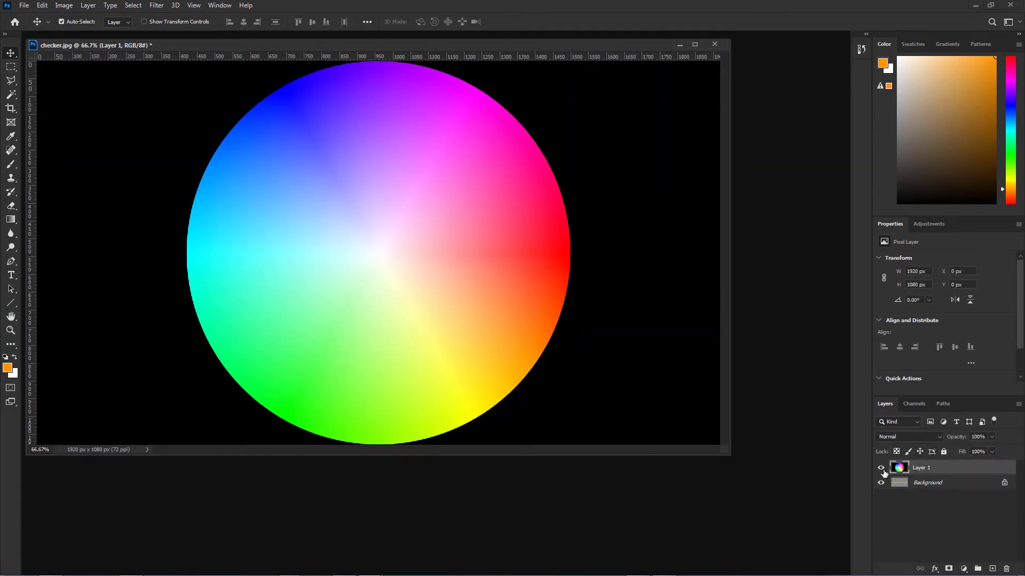
# Step: Magic Wand select the black surround, delete it and add a layer mask
pyautogui.click(10, 94)
pyautogui.click(114, 133)
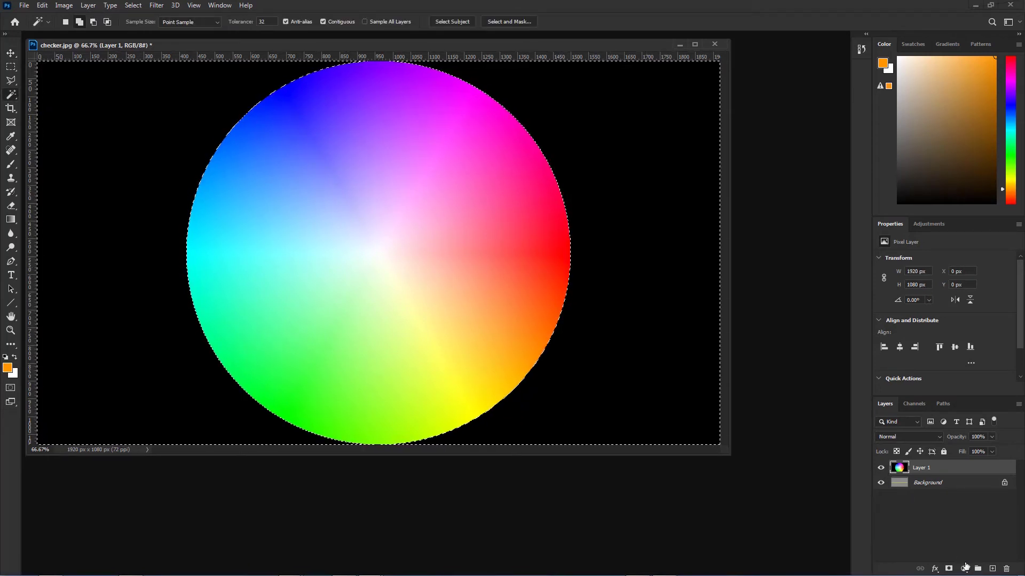
pyautogui.press('Delete')
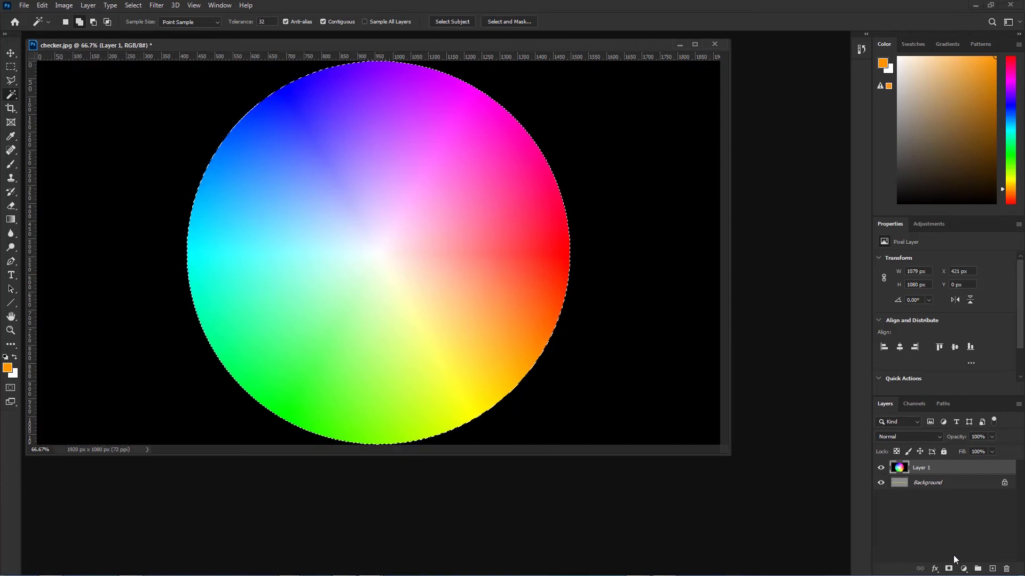
pyautogui.click(949, 569)
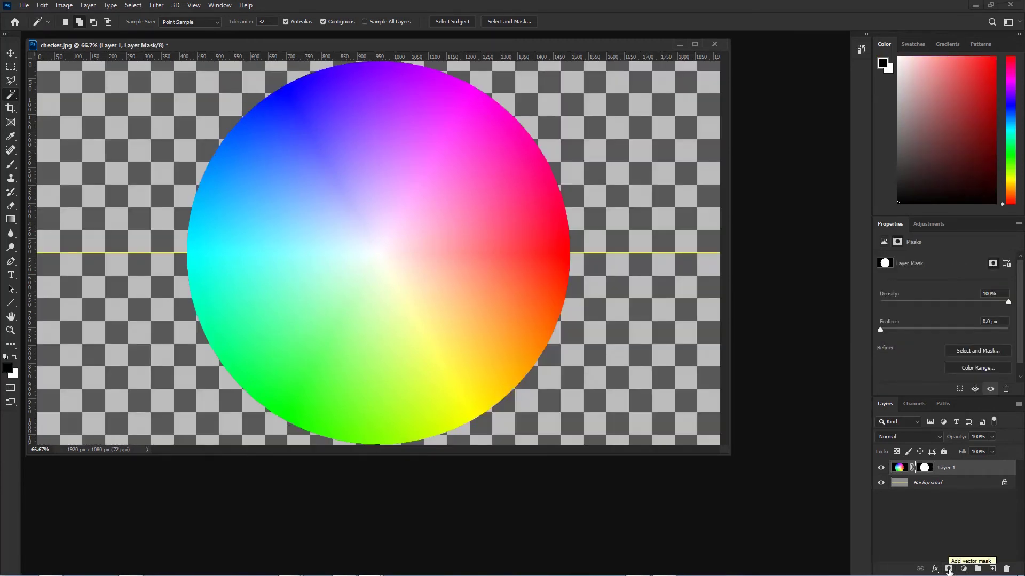
# Step: Inspect the RGB, Red, Green and Blue channels and the Layer 1 Mask overlay
pyautogui.click(908, 405)
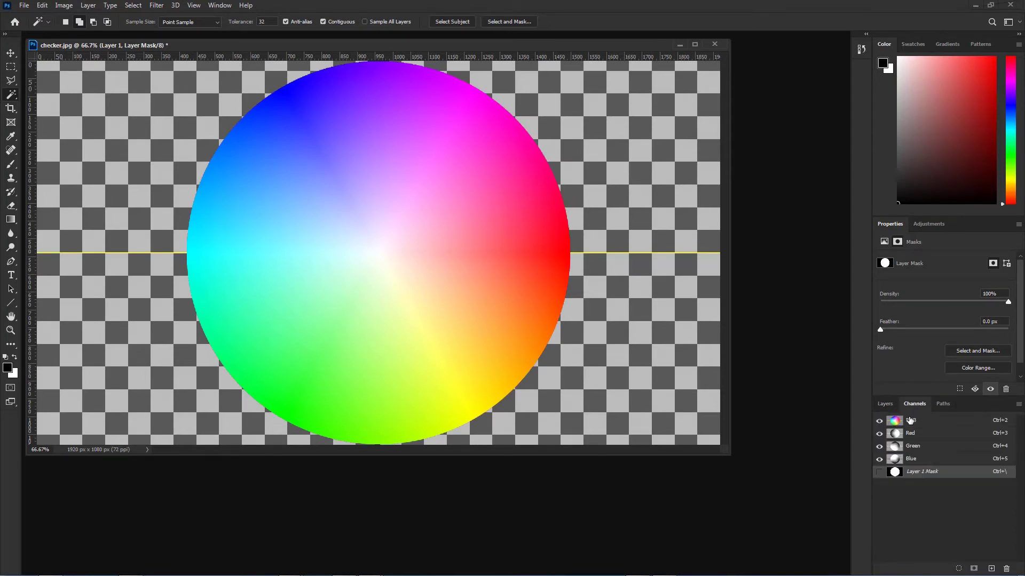
pyautogui.click(911, 422)
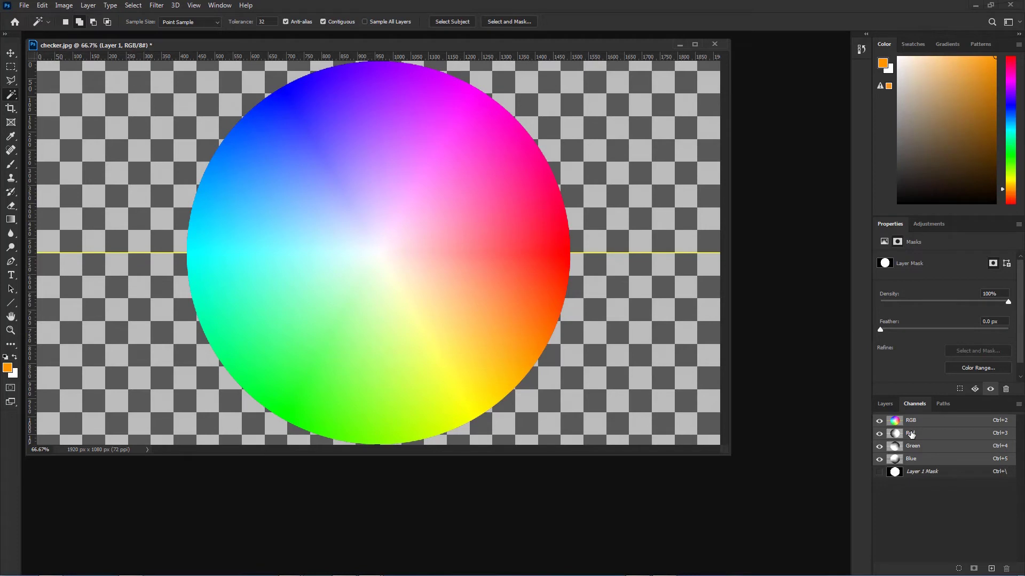
pyautogui.click(911, 434)
pyautogui.click(911, 446)
pyautogui.click(911, 459)
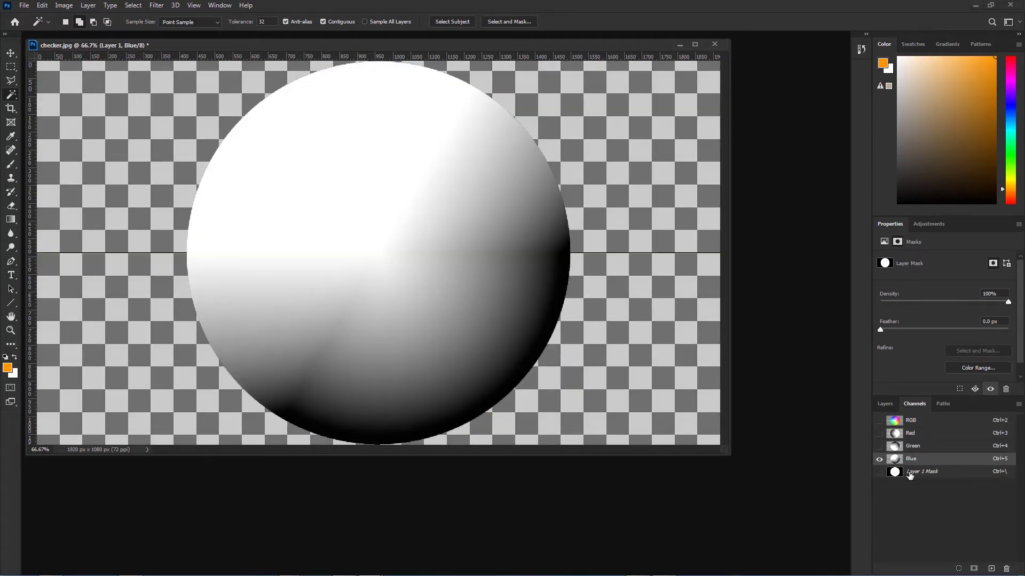
pyautogui.click(910, 473)
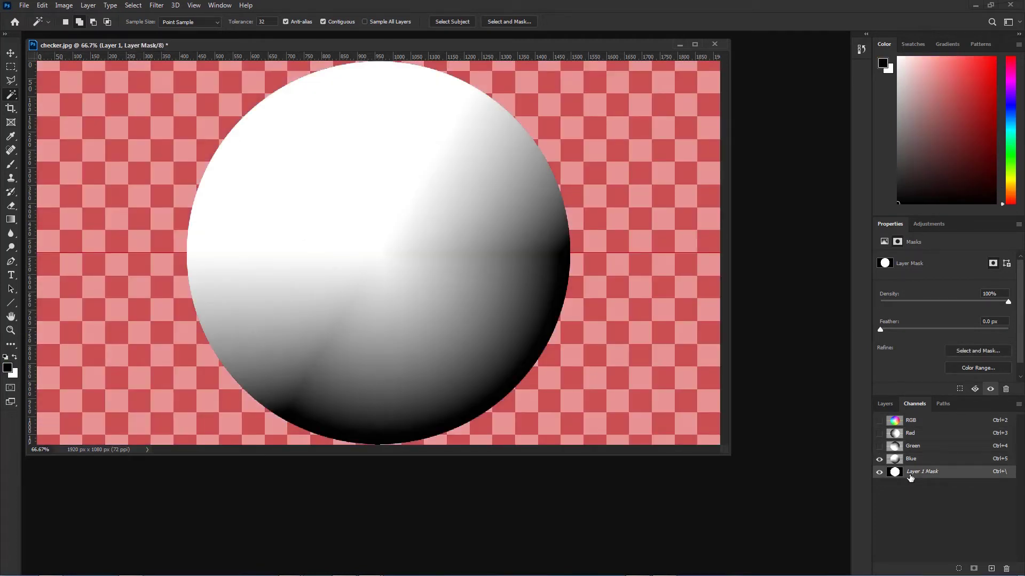
# Step: Leave the layer and channel lists unchanged and switch the viewer to ColorWheel2's colour wheel
pyautogui.click(885, 404)
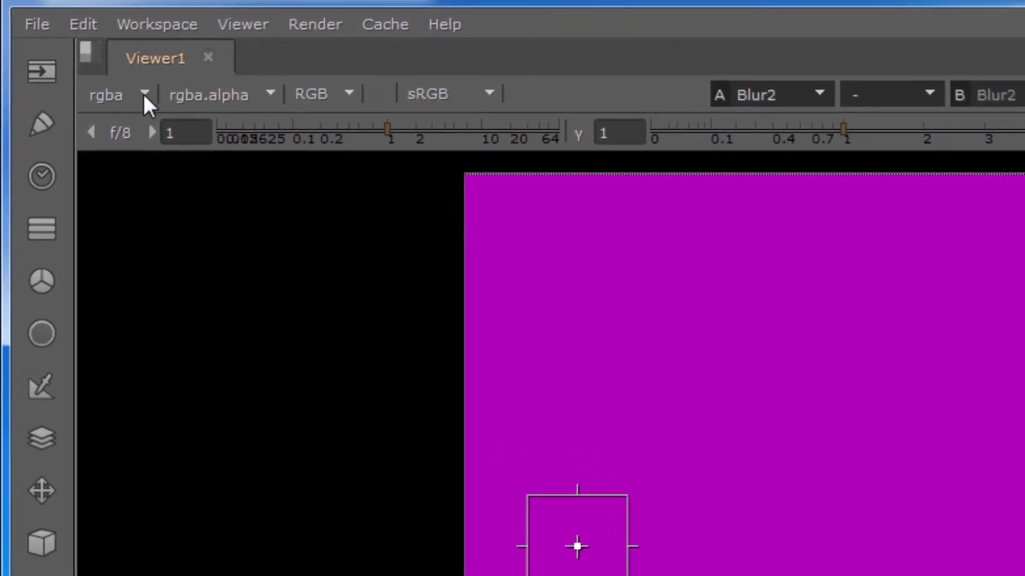
pyautogui.click(145, 95)
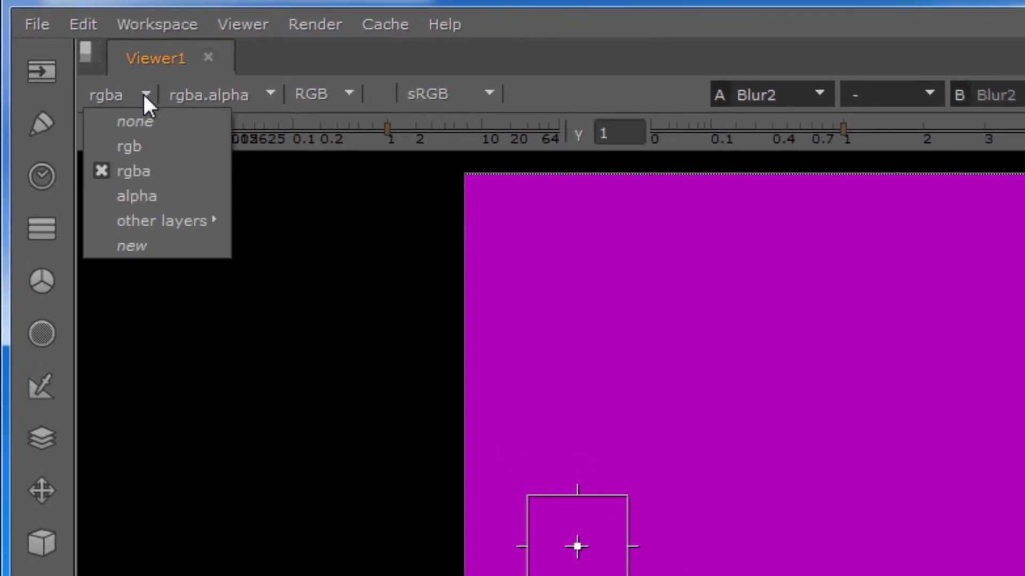
pyautogui.click(350, 93)
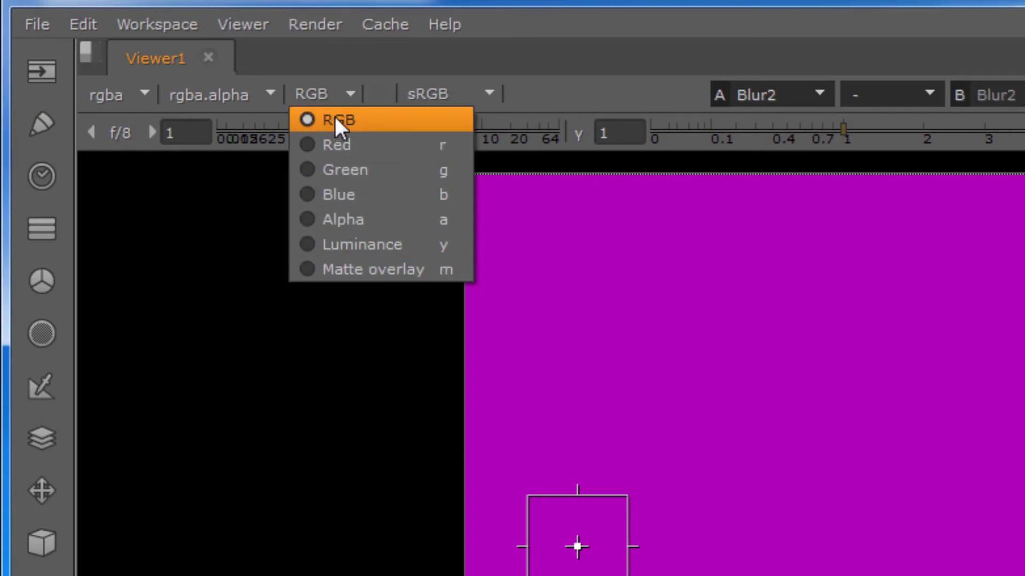
pyautogui.press('Escape')
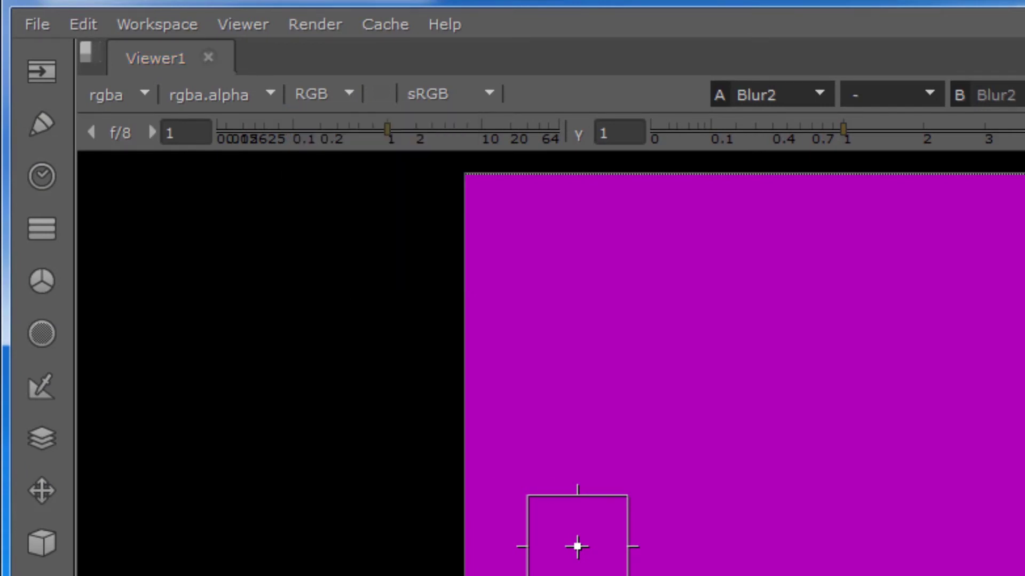
pyautogui.press('1')
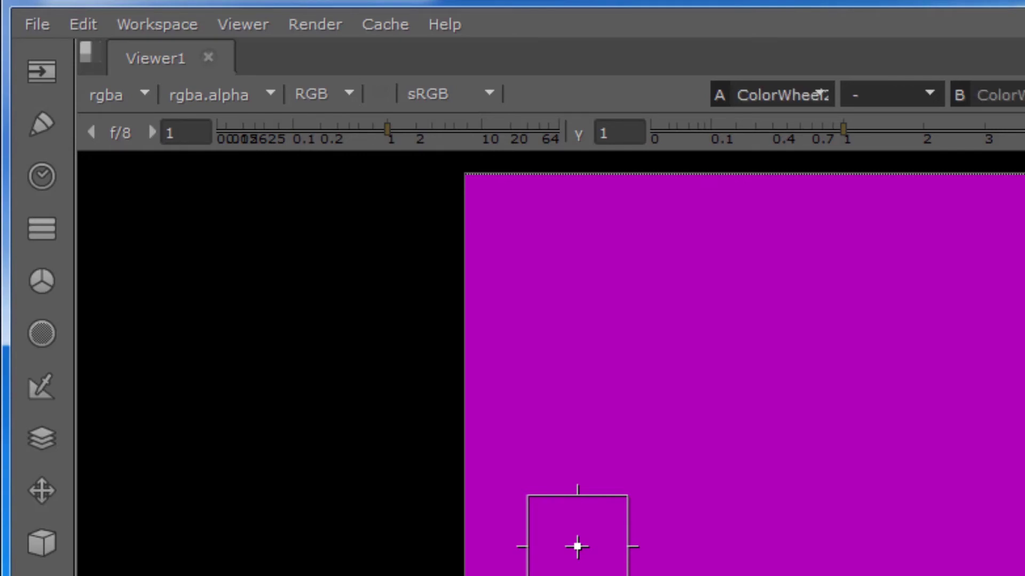
pyautogui.click(590, 468)
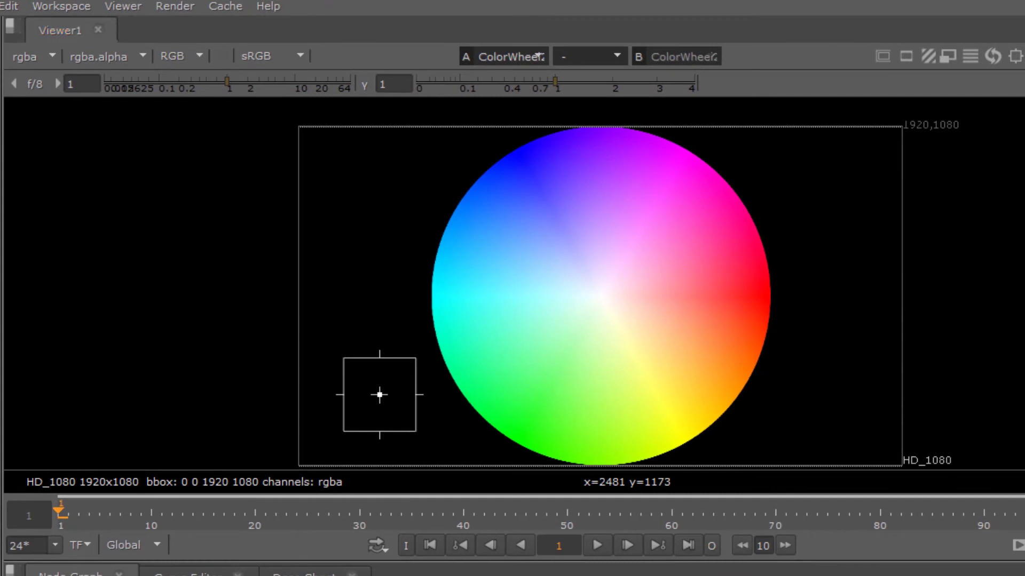
pyautogui.click(200, 55)
pyautogui.click(196, 88)
pyautogui.click(198, 56)
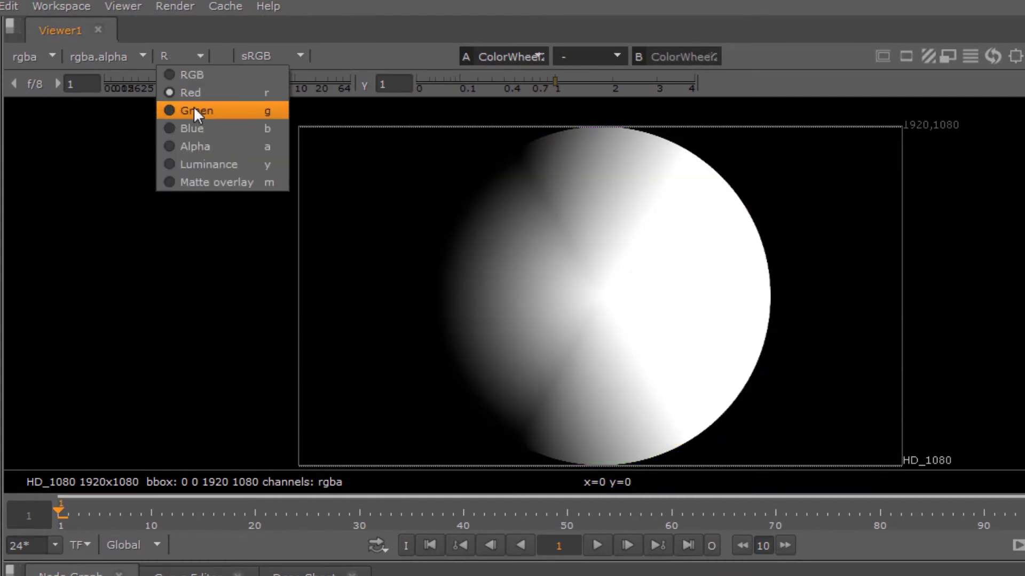
pyautogui.click(193, 107)
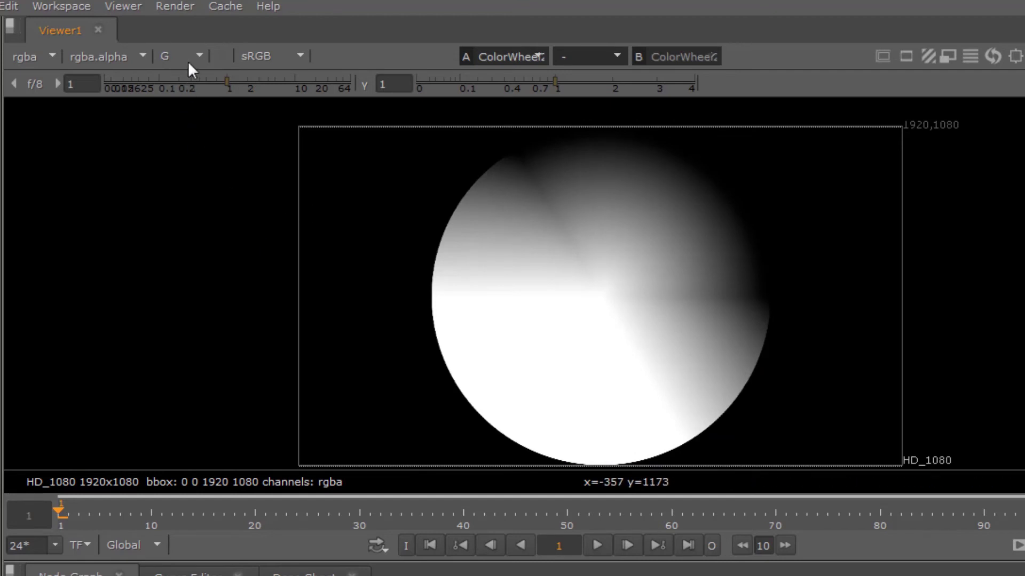
pyautogui.click(191, 59)
pyautogui.click(197, 125)
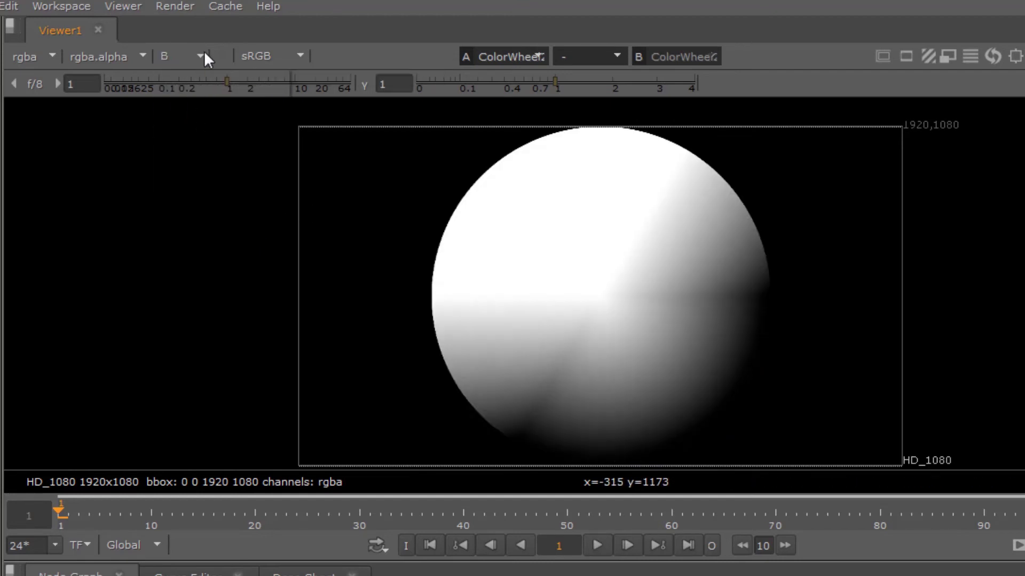
pyautogui.click(202, 55)
pyautogui.click(199, 146)
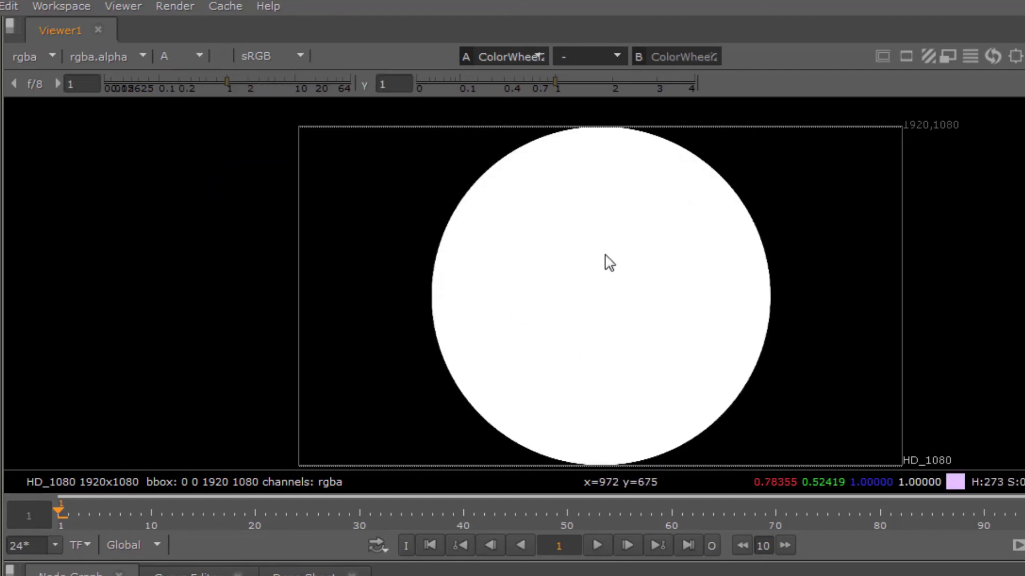
pyautogui.press('r')
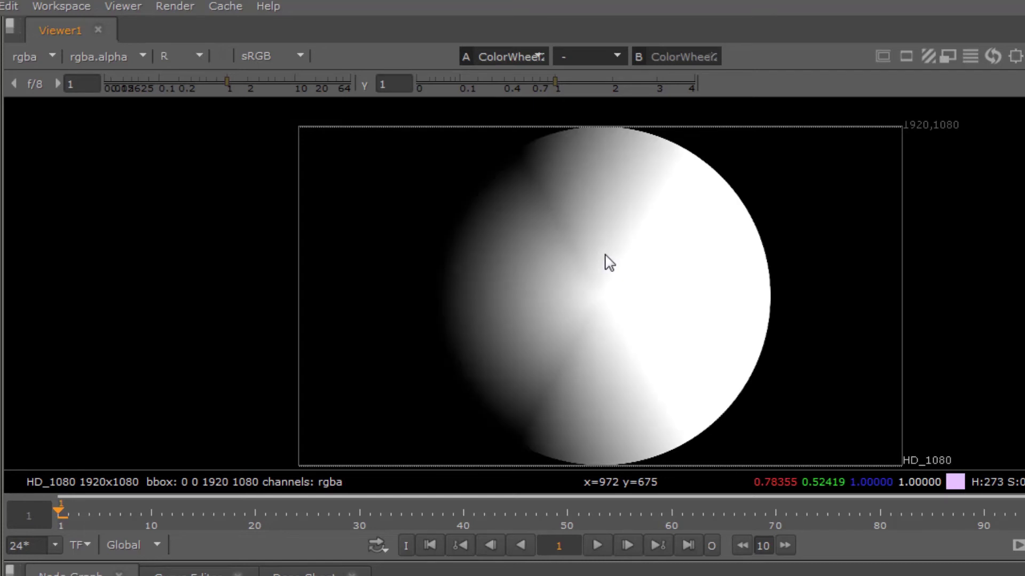
pyautogui.press('g')
pyautogui.press('b')
pyautogui.press('a')
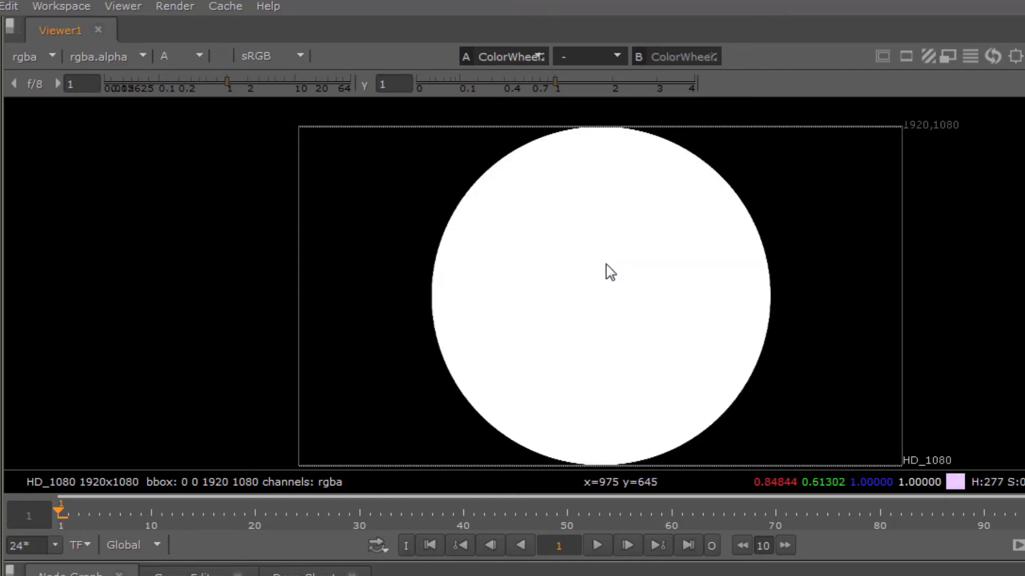
pyautogui.press('a')
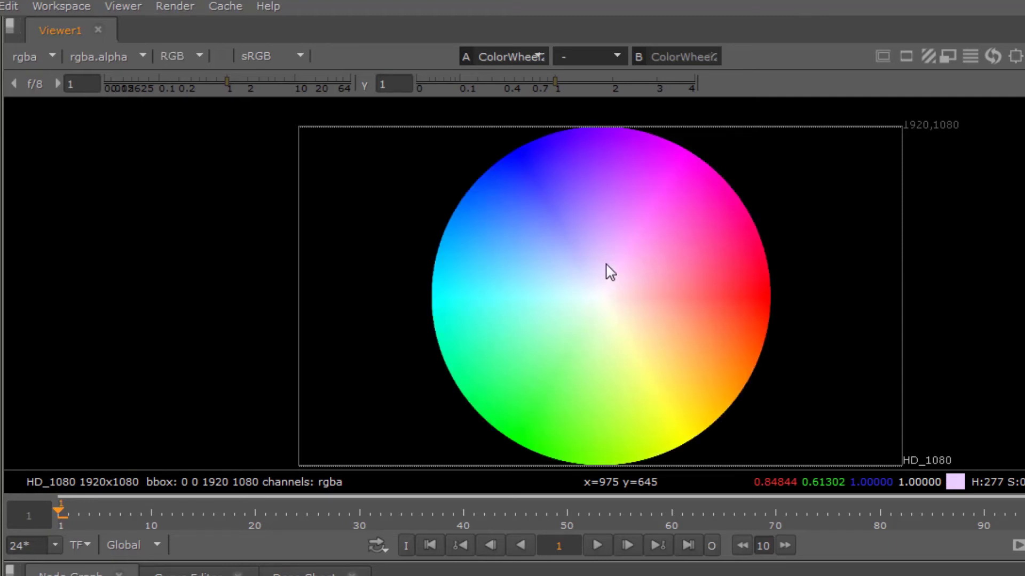
pyautogui.press('r')
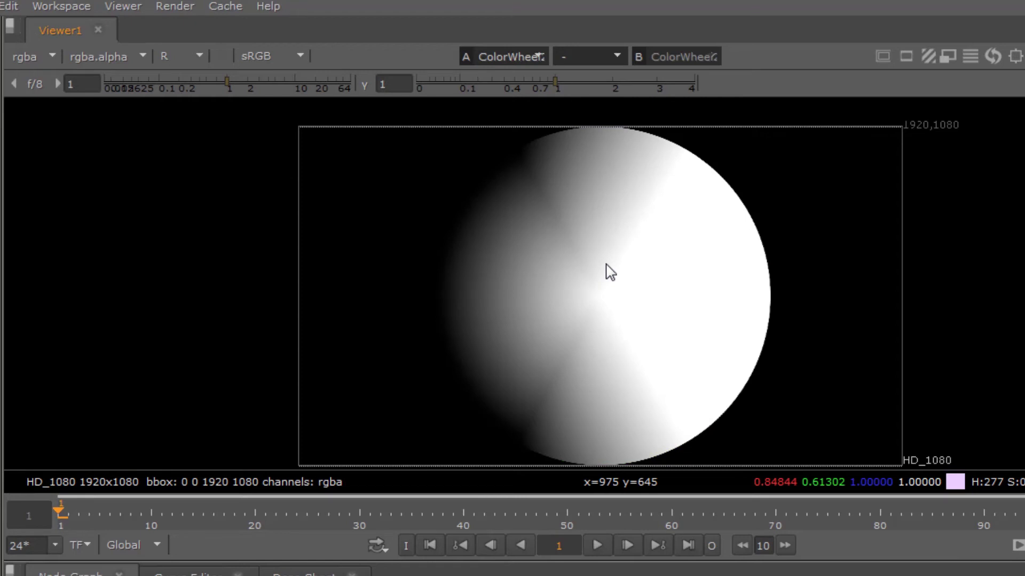
pyautogui.press('r')
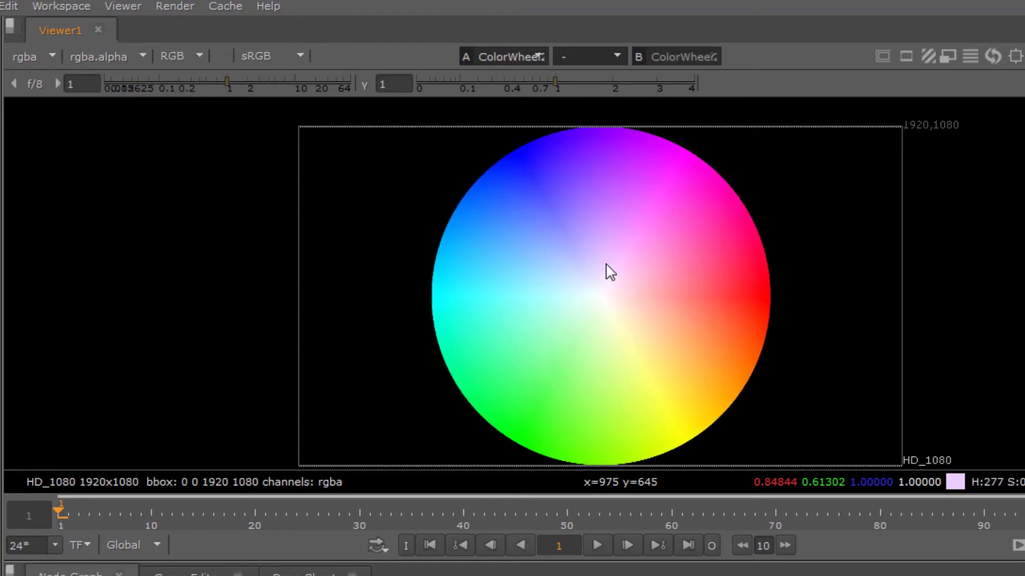
pyautogui.click(198, 55)
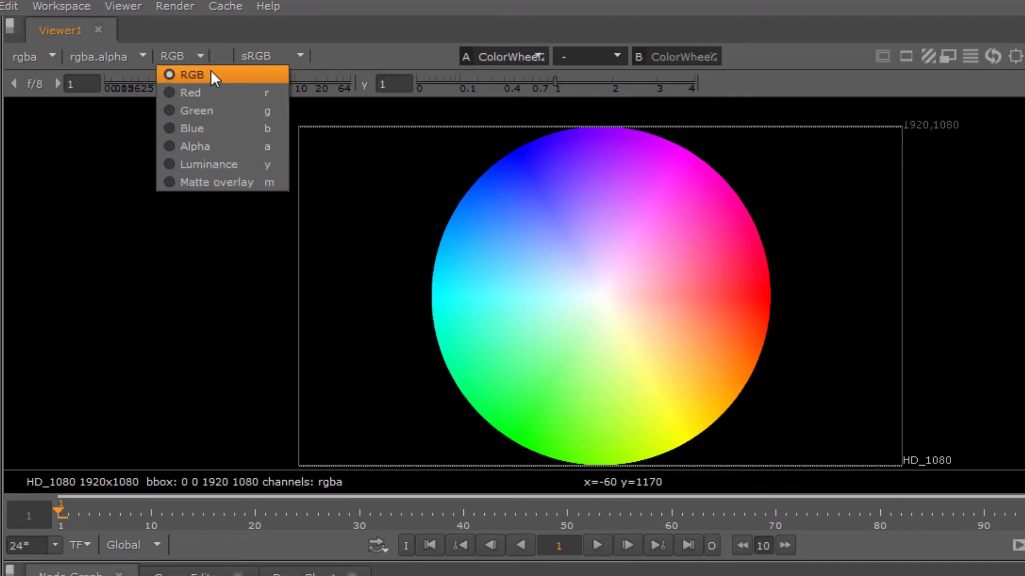
pyautogui.click(52, 55)
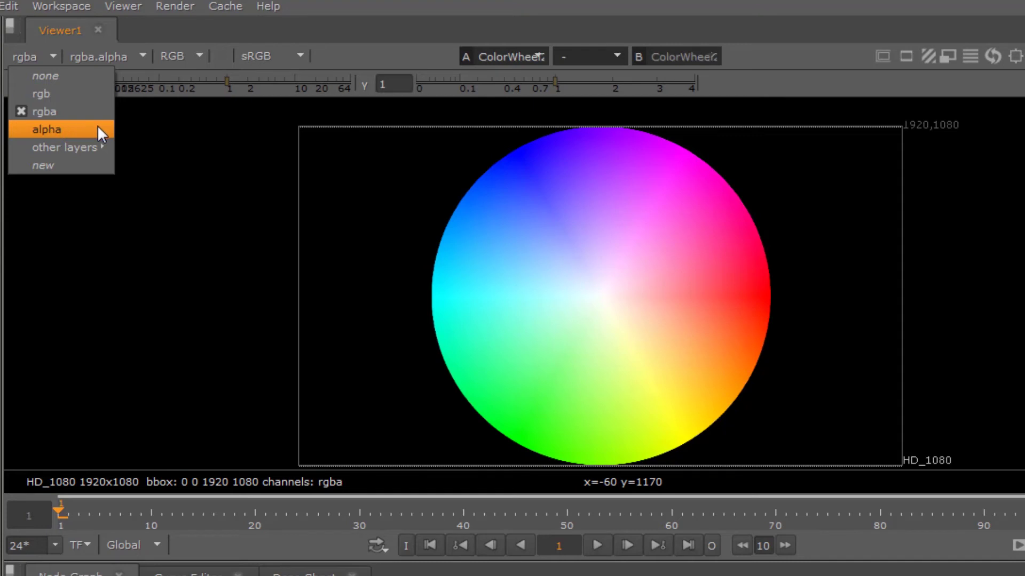
pyautogui.press('Escape')
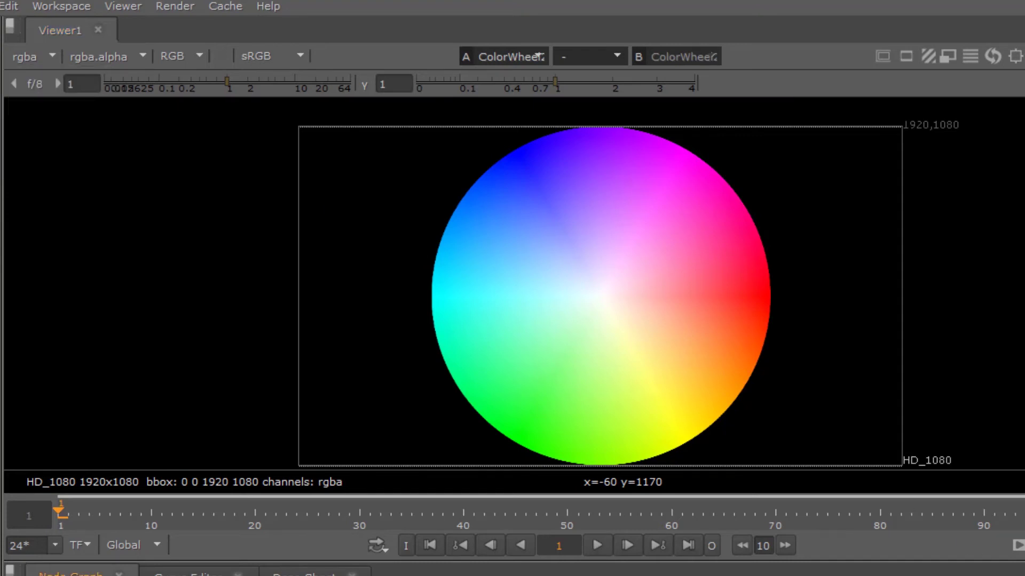
pyautogui.click(52, 56)
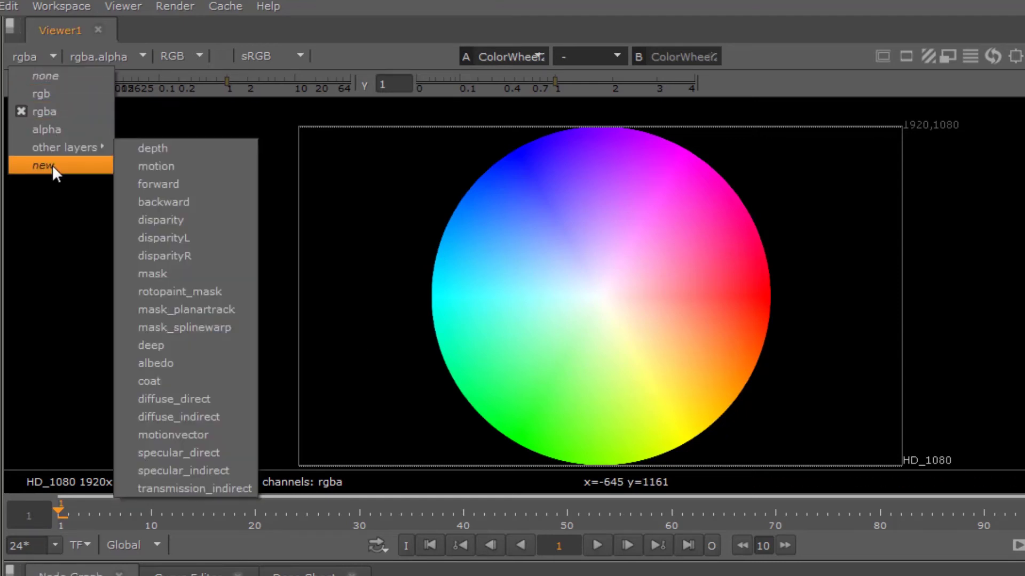
pyautogui.click(48, 94)
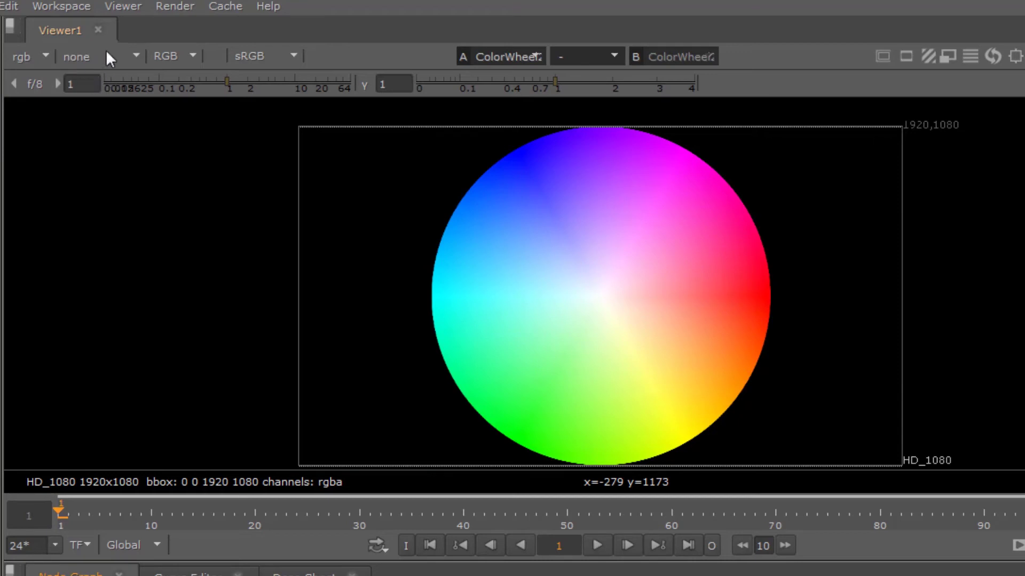
pyautogui.click(42, 56)
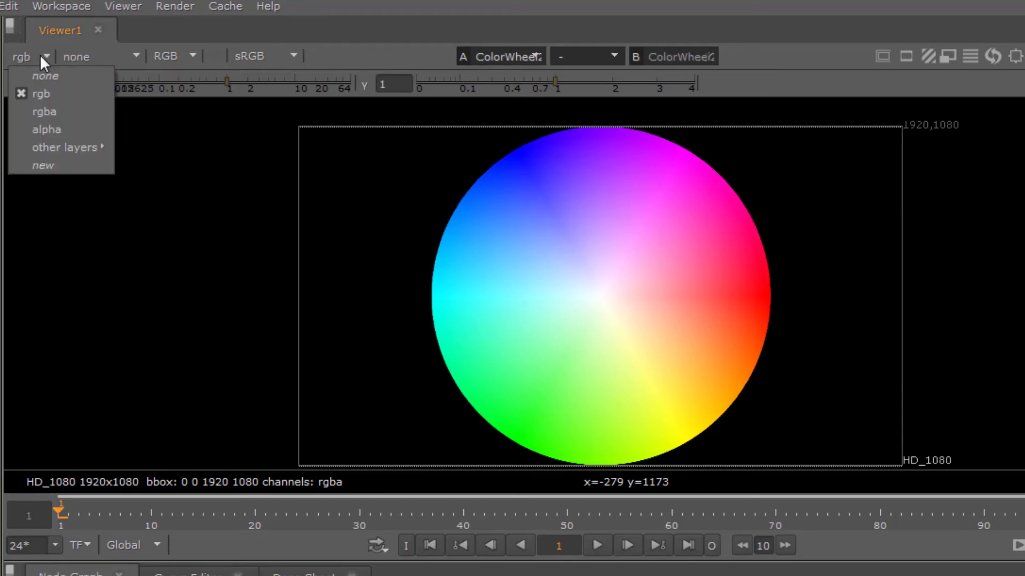
pyautogui.click(48, 129)
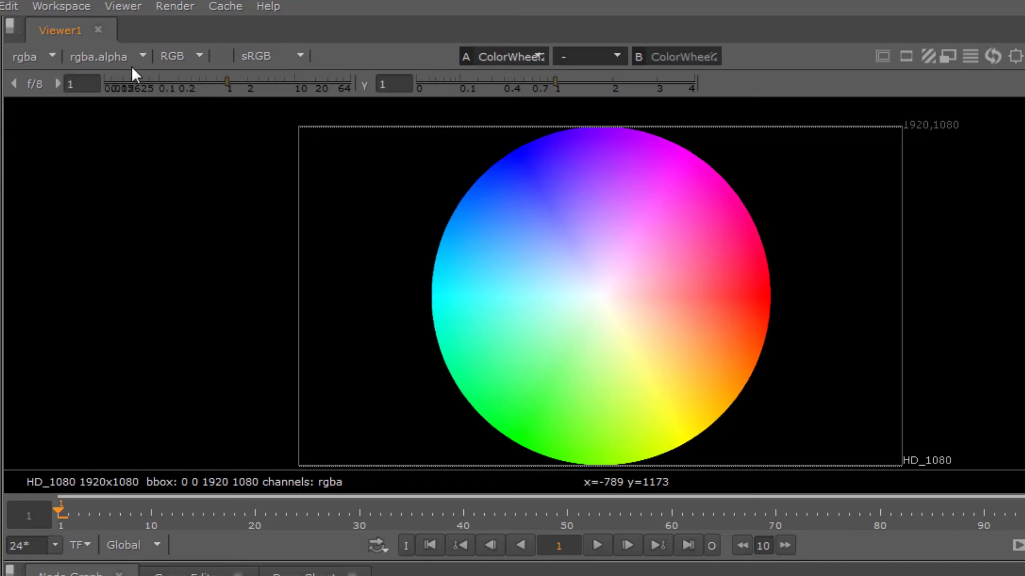
pyautogui.click(144, 57)
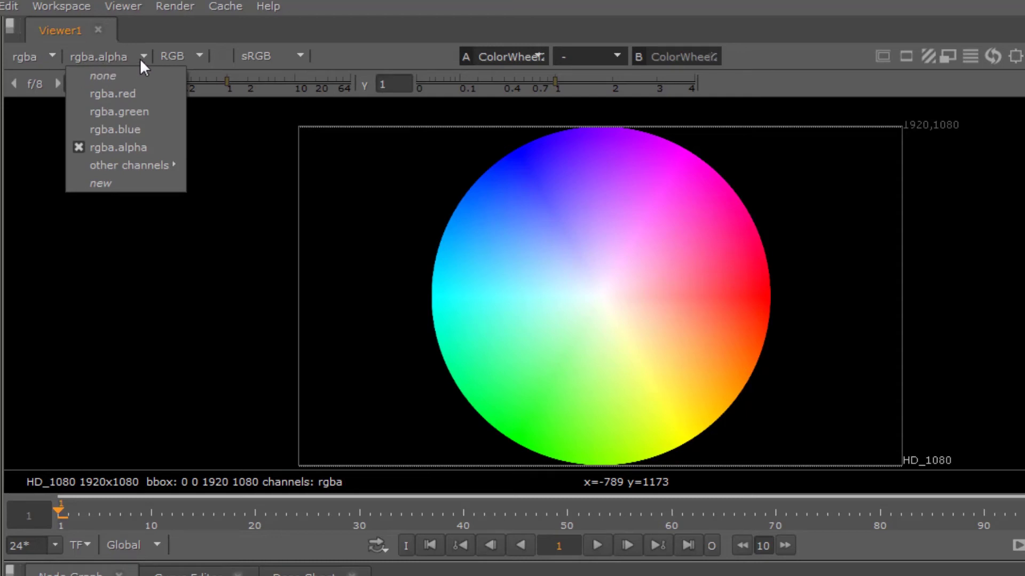
pyautogui.click(53, 57)
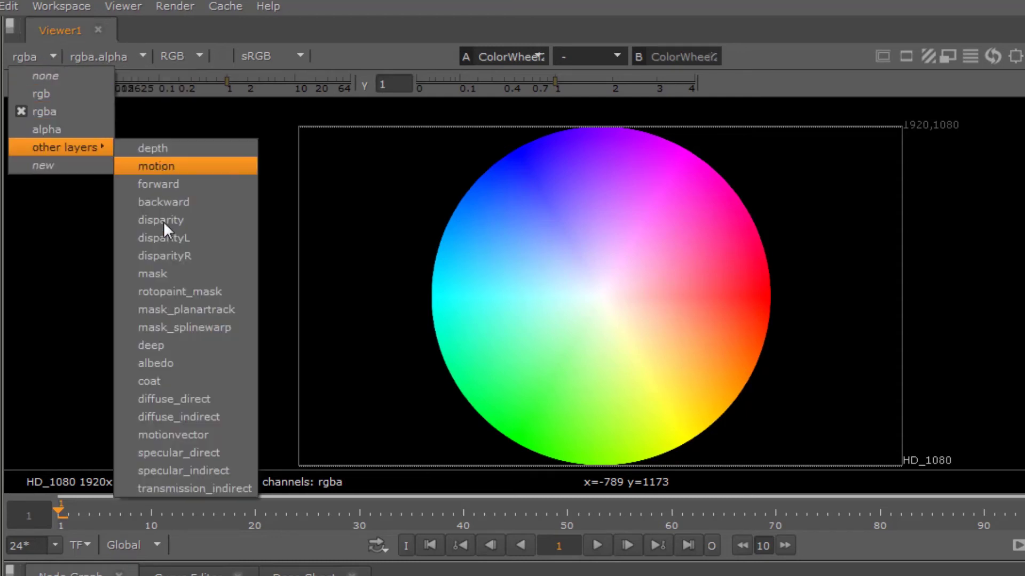
pyautogui.click(87, 60)
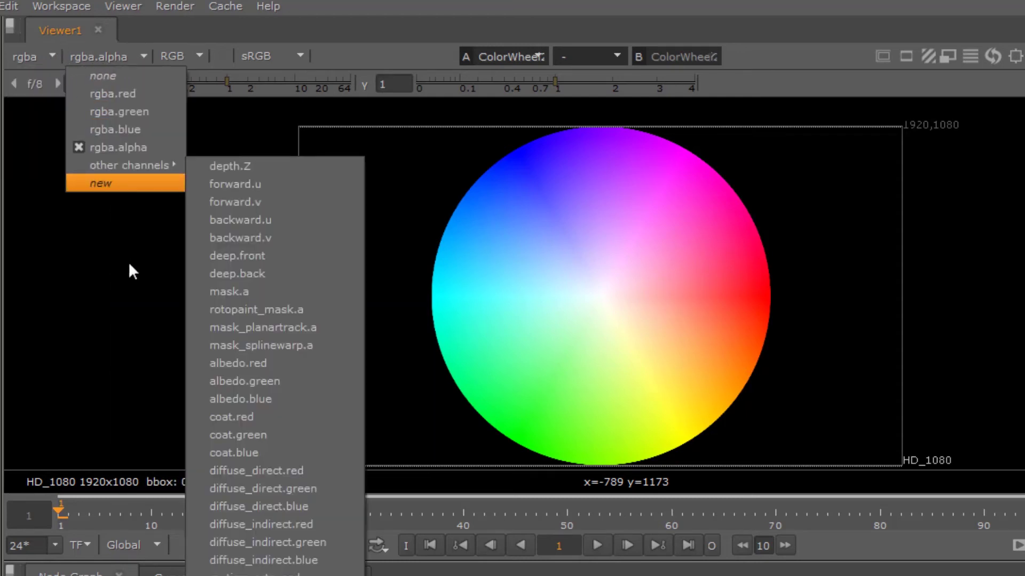
pyautogui.click(115, 264)
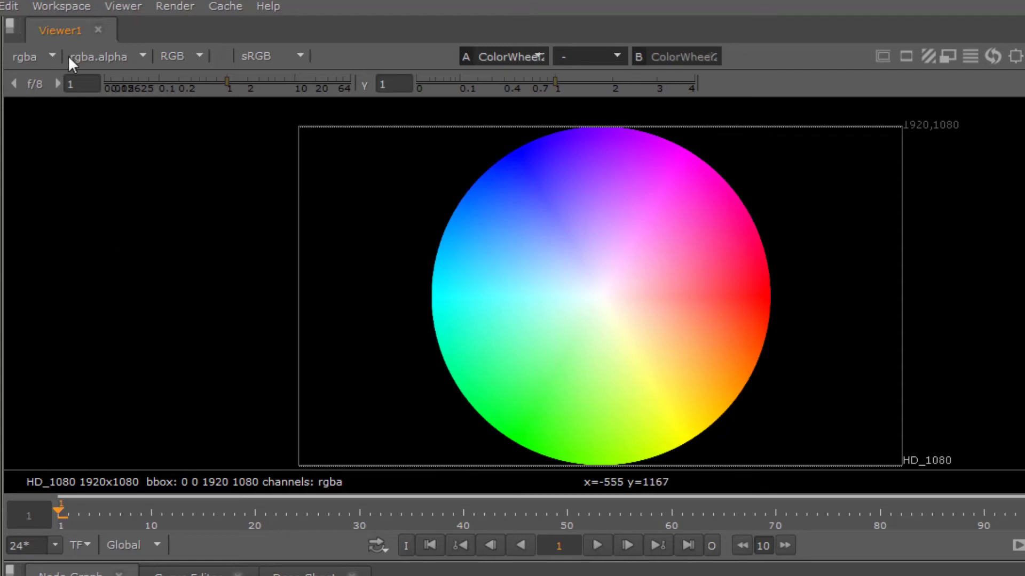
pyautogui.click(300, 57)
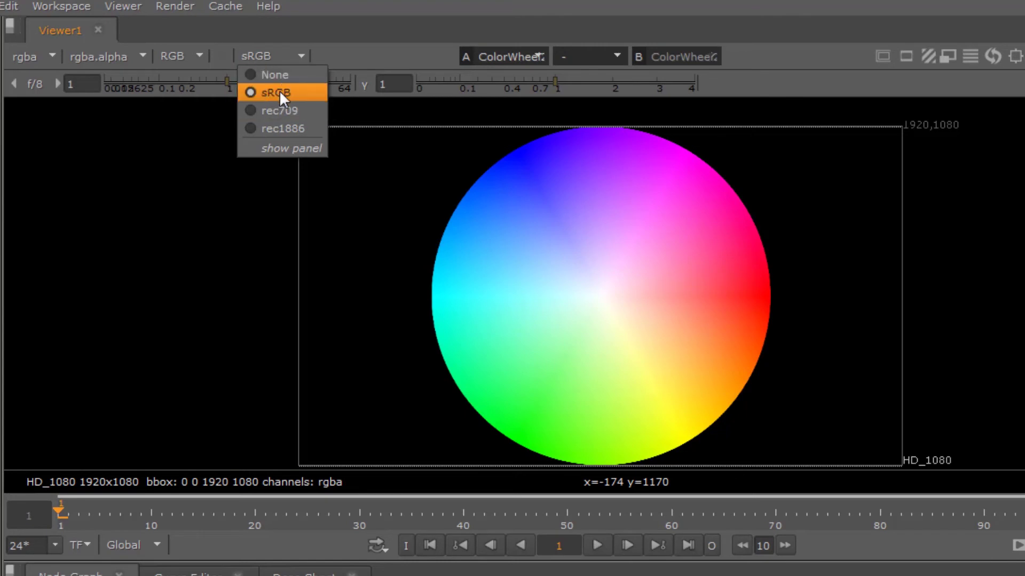
pyautogui.click(134, 190)
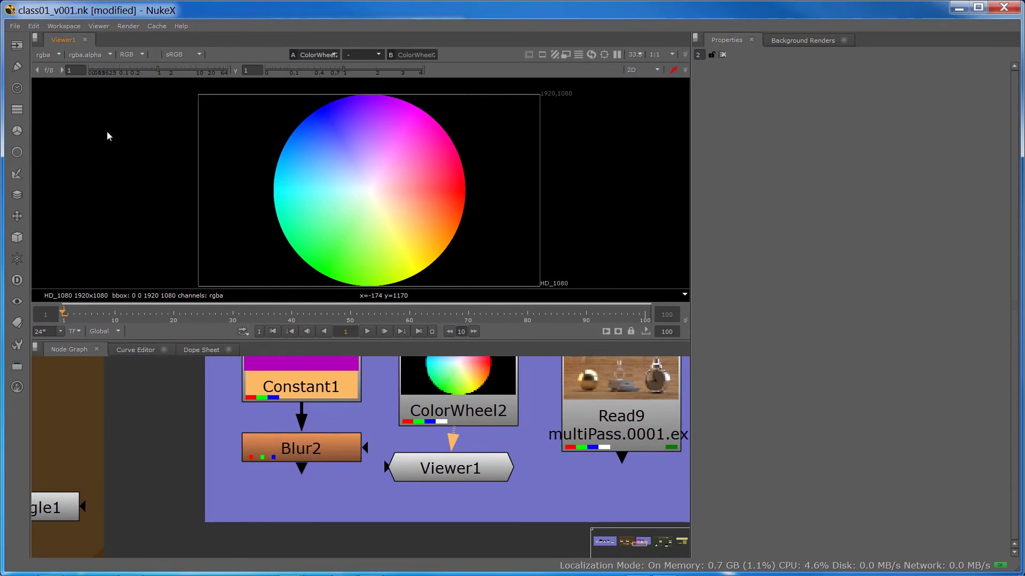
# Step: Rewire the graph so ColorWheel2 feeds Blur2, with Viewer1 placed directly under Blur2
pyautogui.click(280, 441)
pyautogui.moveTo(424, 465); pyautogui.dragTo(420, 514)
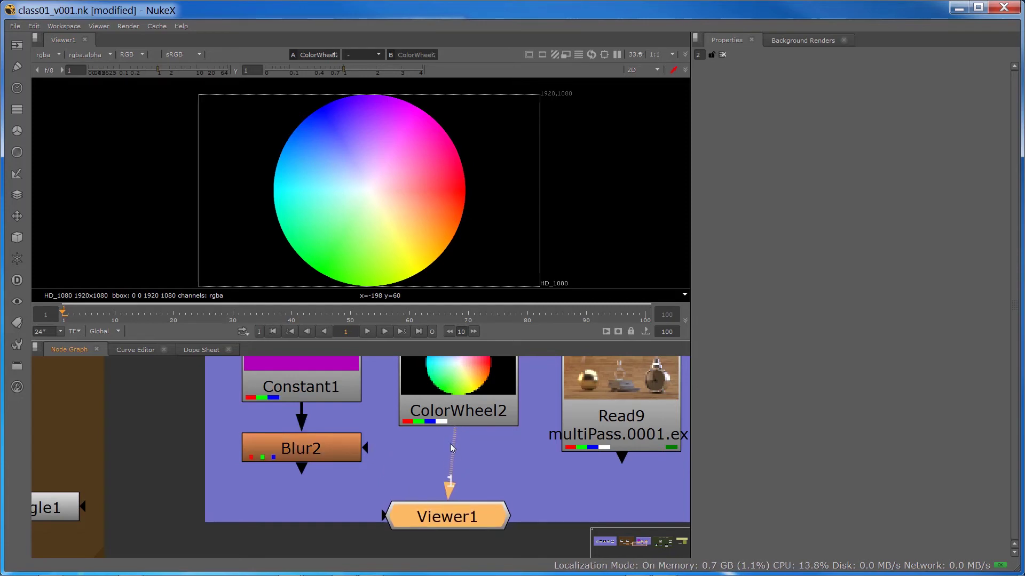
pyautogui.moveTo(450, 443); pyautogui.dragTo(325, 453)
pyautogui.moveTo(447, 517); pyautogui.dragTo(301, 508)
pyautogui.scroll(2, 256, 459)
pyautogui.doubleClick(268, 447)
pyautogui.moveTo(310, 446); pyautogui.dragTo(526, 487)
pyautogui.moveTo(410, 386); pyautogui.dragTo(539, 401)
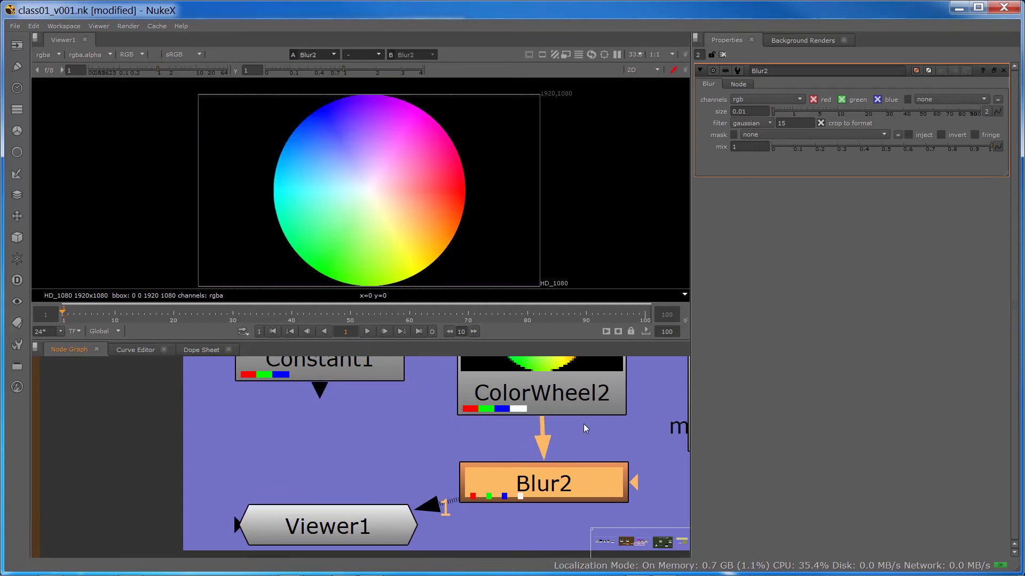
pyautogui.moveTo(406, 517); pyautogui.dragTo(609, 534)
# Step: Increase Blur2's size and set its channels to rgba
pyautogui.click(513, 479)
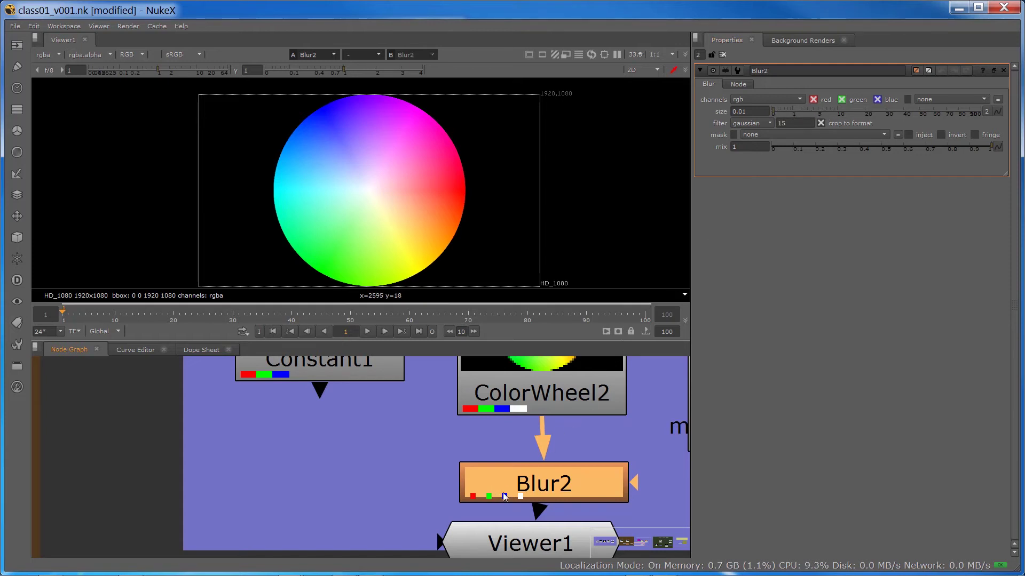
pyautogui.moveTo(773, 109); pyautogui.dragTo(838, 108)
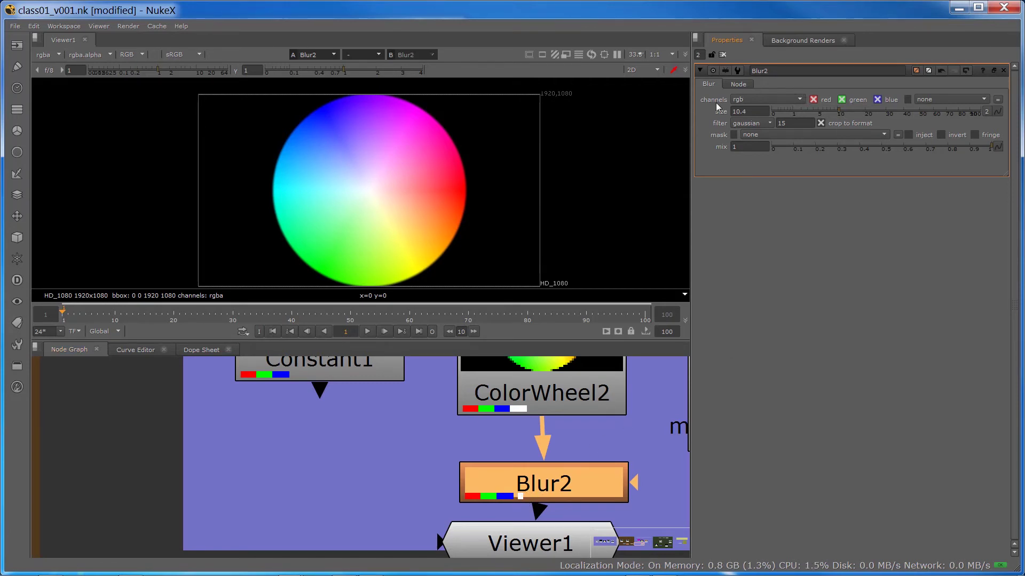
pyautogui.click(745, 98)
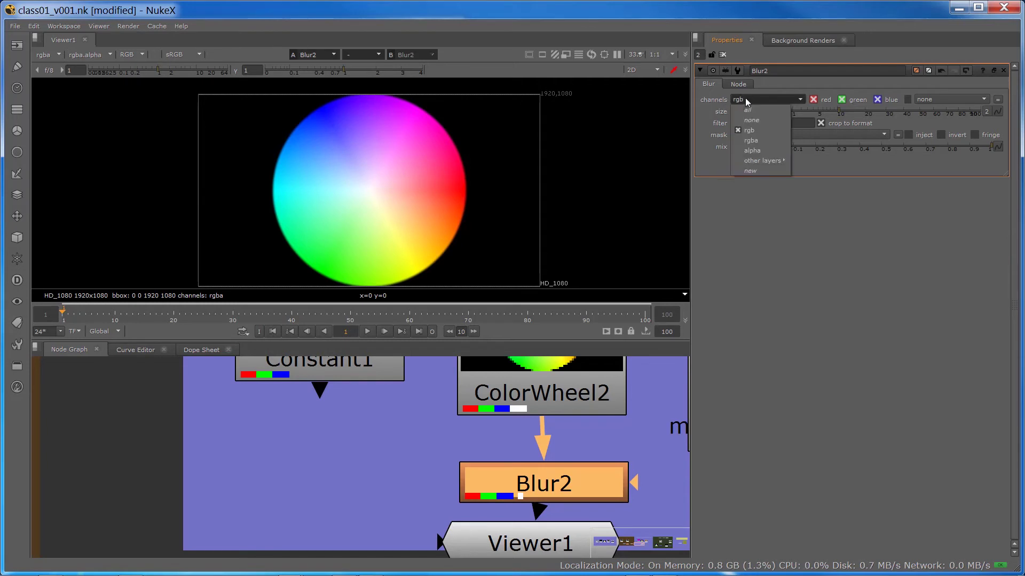
pyautogui.click(751, 141)
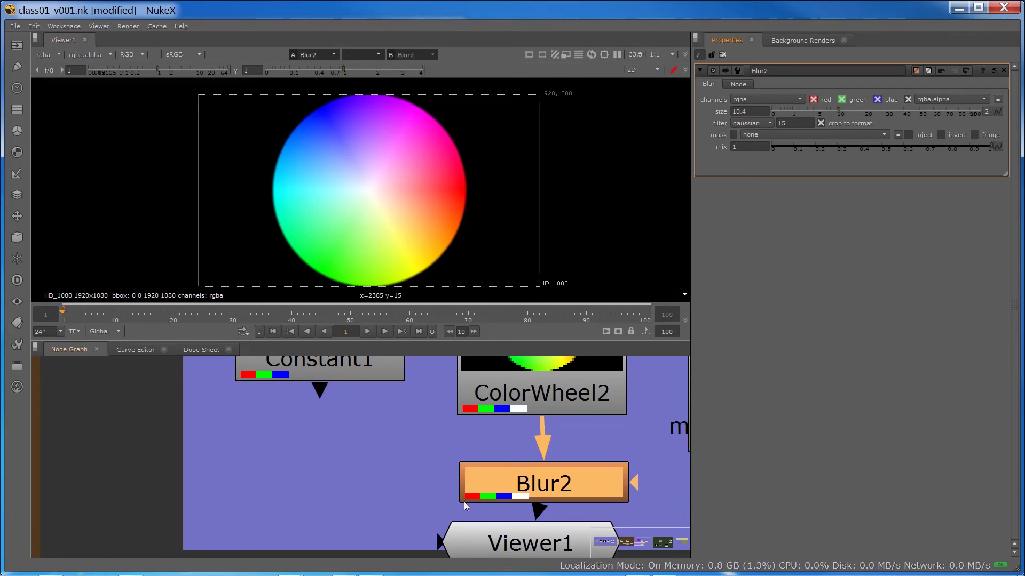
# Step: Tidy the positions of Blur2 and Viewer1 beneath ColorWheel2
pyautogui.moveTo(539, 477); pyautogui.dragTo(536, 457)
pyautogui.moveTo(529, 542); pyautogui.dragTo(534, 536)
pyautogui.moveTo(522, 474); pyautogui.dragTo(516, 475)
pyautogui.click(493, 394)
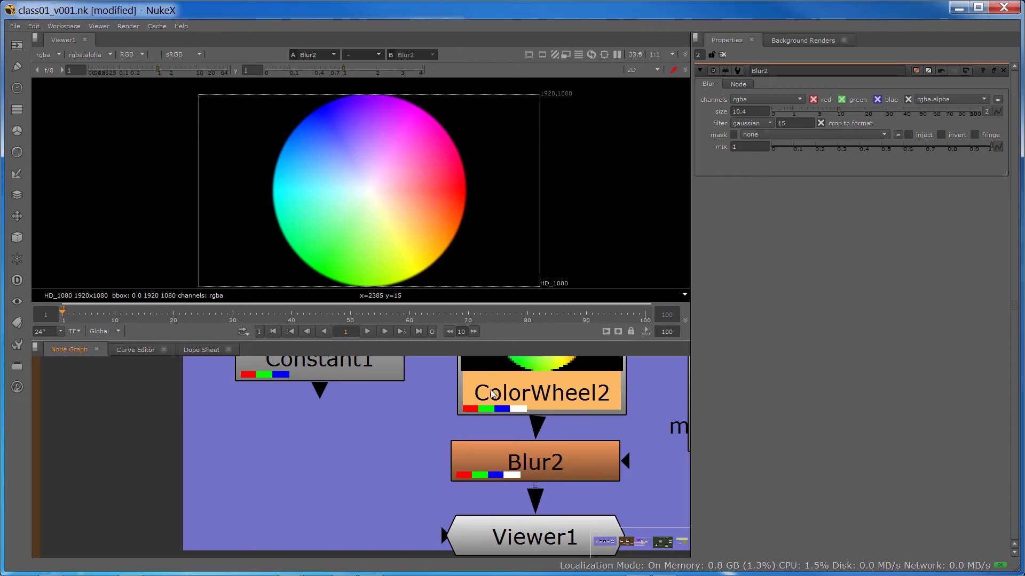
pyautogui.scroll(-2, 493, 394)
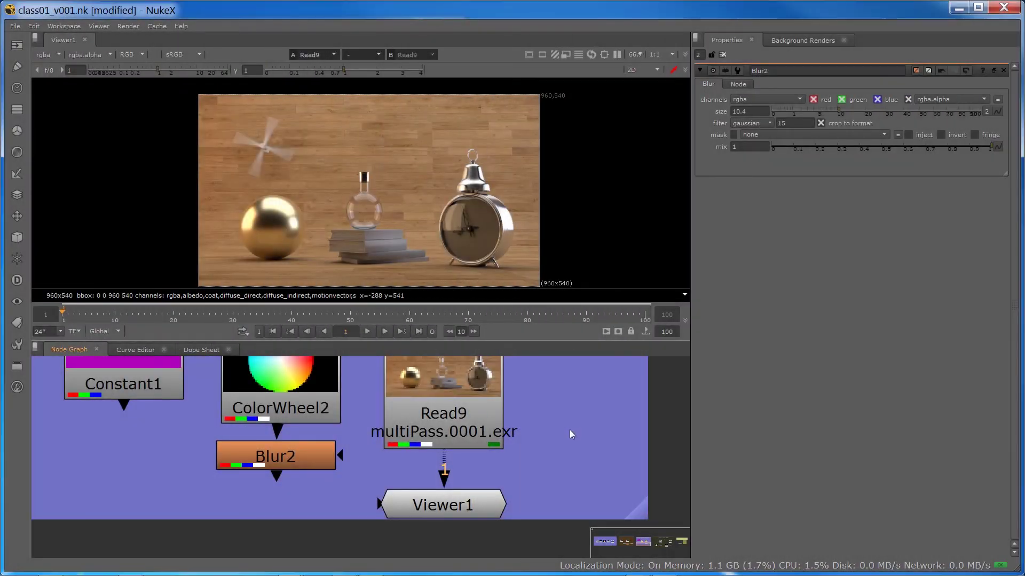
# Step: Zoom out and pan to the MERGE backdrop, nudging ColorWheel1 slightly lower
pyautogui.scroll(-2, 569, 431)
pyautogui.moveTo(568, 425); pyautogui.dragTo(56, 402)
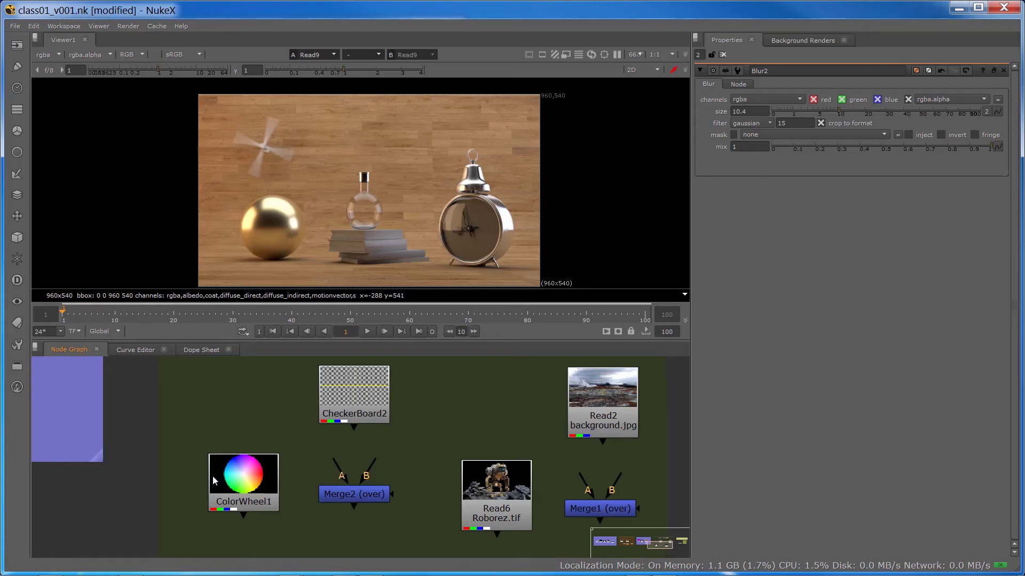
pyautogui.moveTo(212, 476)
pyautogui.mouseDown()
pyautogui.moveTo(260, 375)
pyautogui.moveTo(325, 386)
pyautogui.moveTo(232, 403)
pyautogui.moveTo(207, 493)
pyautogui.mouseUp()
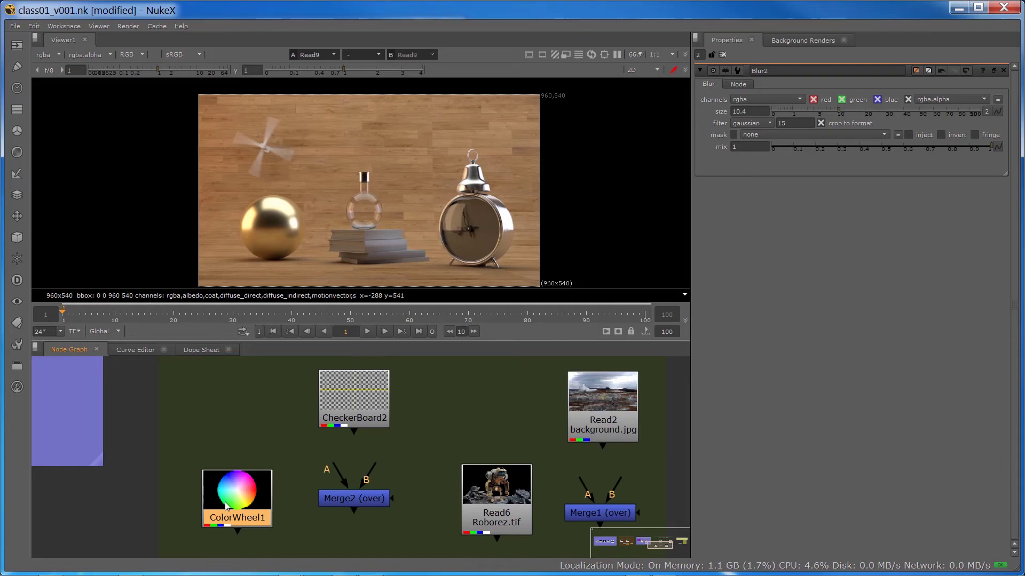
# Step: Place ColorWheel1 beside Merge2, deleting an extra Merge node added by mistake
pyautogui.moveTo(229, 502)
pyautogui.mouseDown()
pyautogui.moveTo(278, 402)
pyautogui.moveTo(344, 409)
pyautogui.moveTo(224, 491)
pyautogui.moveTo(243, 506)
pyautogui.mouseUp()
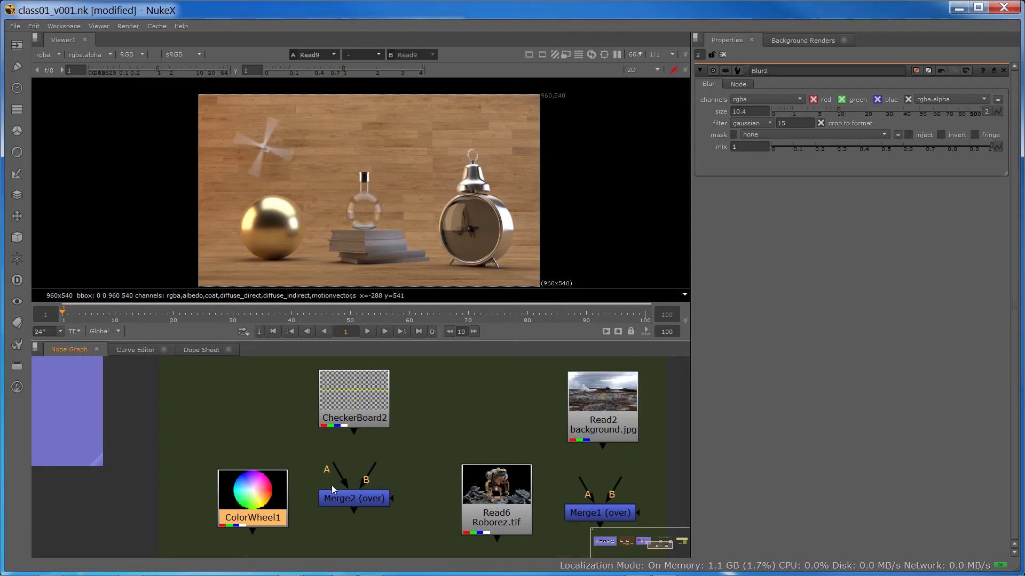
pyautogui.click(260, 420)
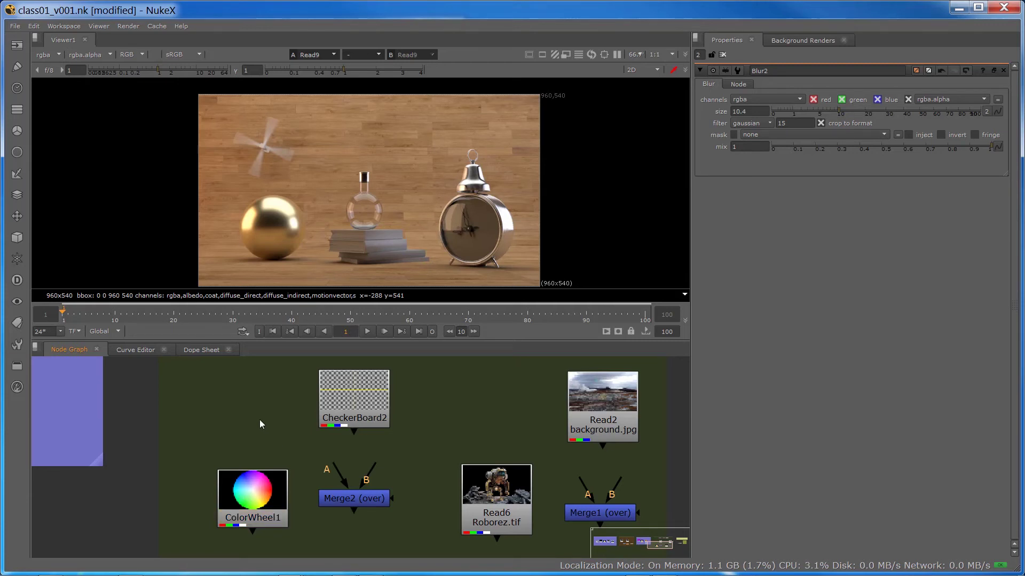
pyautogui.press('m')
pyautogui.press('Delete')
# Step: Reconnect Merge2's A arrow to ColorWheel1 and its B arrow to CheckerBoard2
pyautogui.moveTo(336, 475)
pyautogui.mouseDown()
pyautogui.moveTo(323, 499)
pyautogui.moveTo(318, 472)
pyautogui.mouseUp()
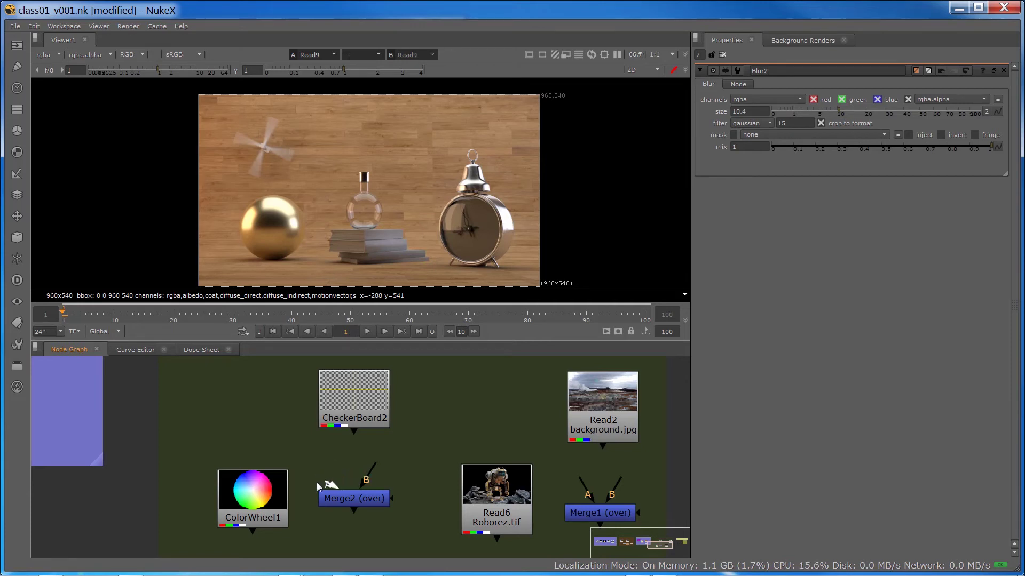
pyautogui.moveTo(335, 475); pyautogui.dragTo(267, 499)
pyautogui.moveTo(377, 463); pyautogui.dragTo(357, 424)
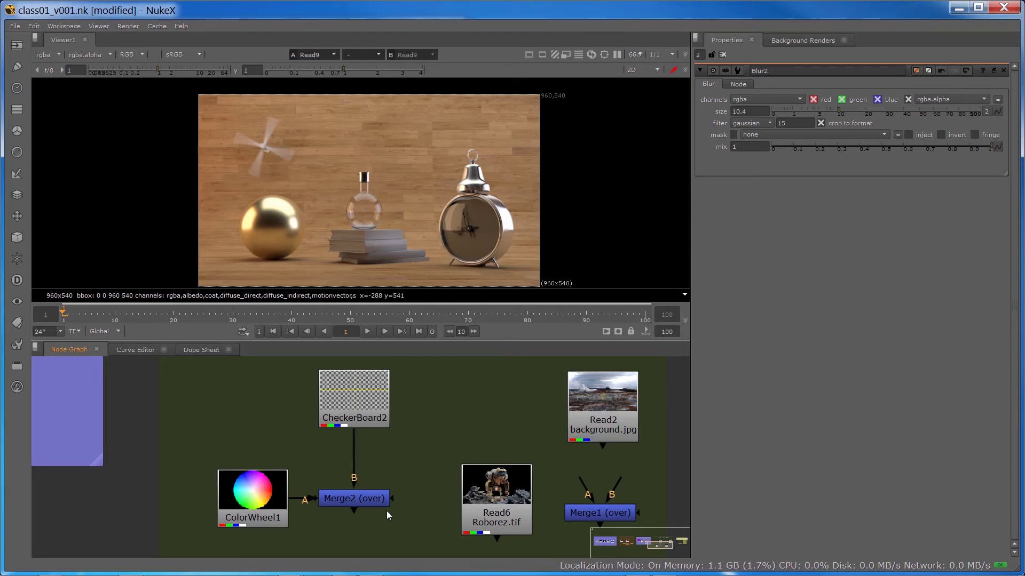
# Step: View Merge2's output and place Viewer1 directly beneath Merge2
pyautogui.click(351, 499)
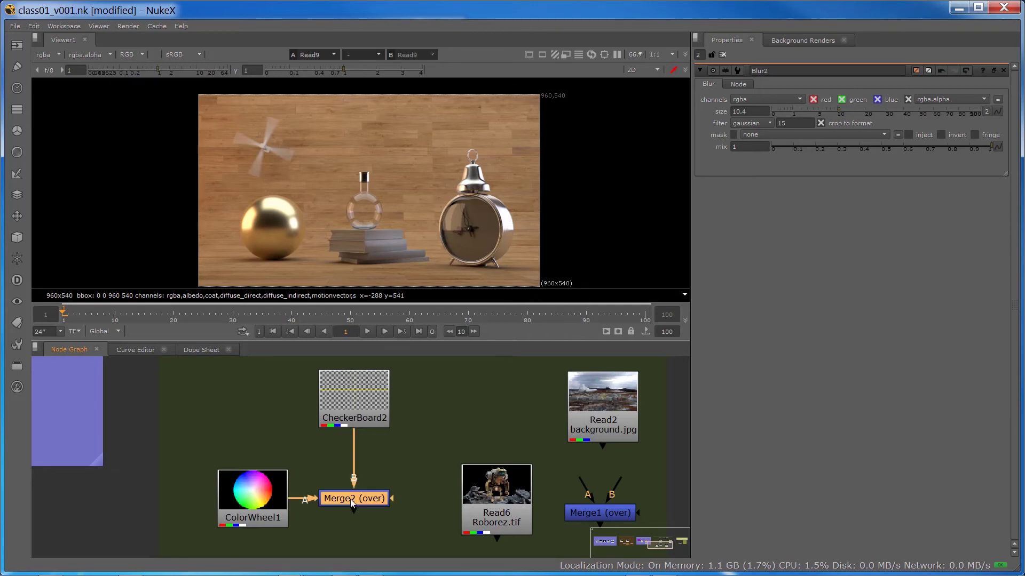
pyautogui.press('1')
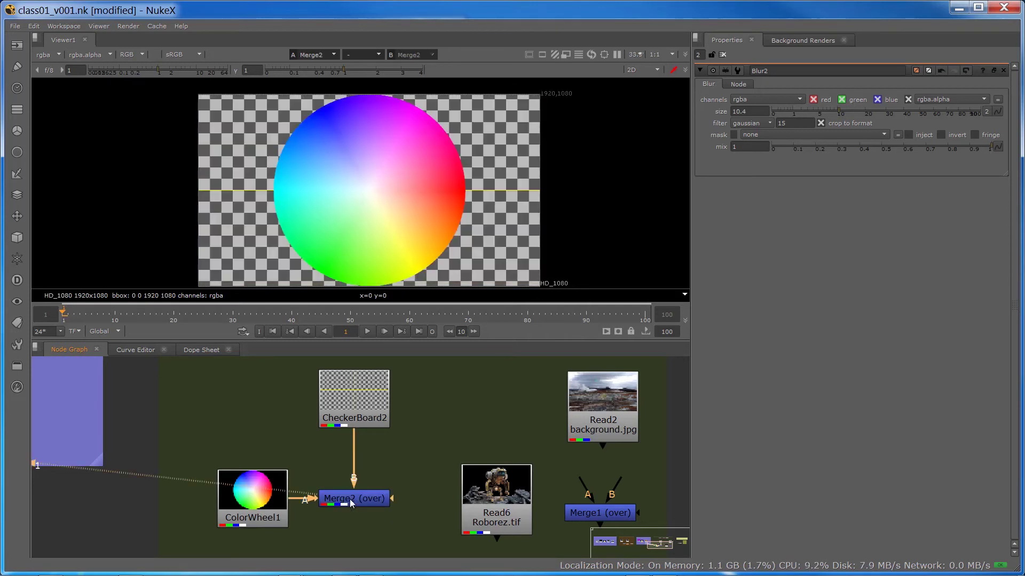
pyautogui.moveTo(221, 528); pyautogui.dragTo(326, 498)
pyautogui.moveTo(123, 436); pyautogui.dragTo(472, 523)
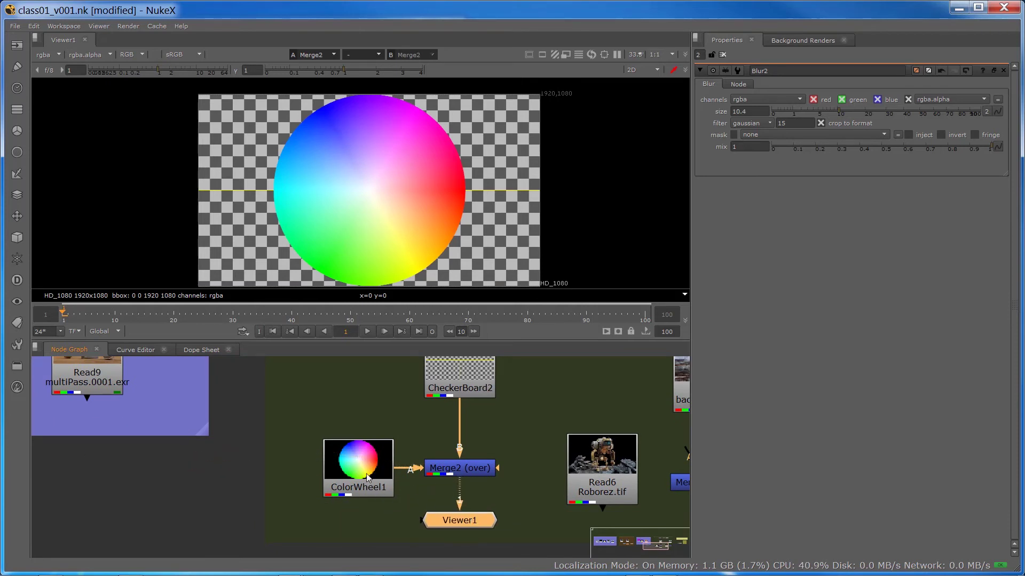
pyautogui.moveTo(368, 474); pyautogui.dragTo(363, 474)
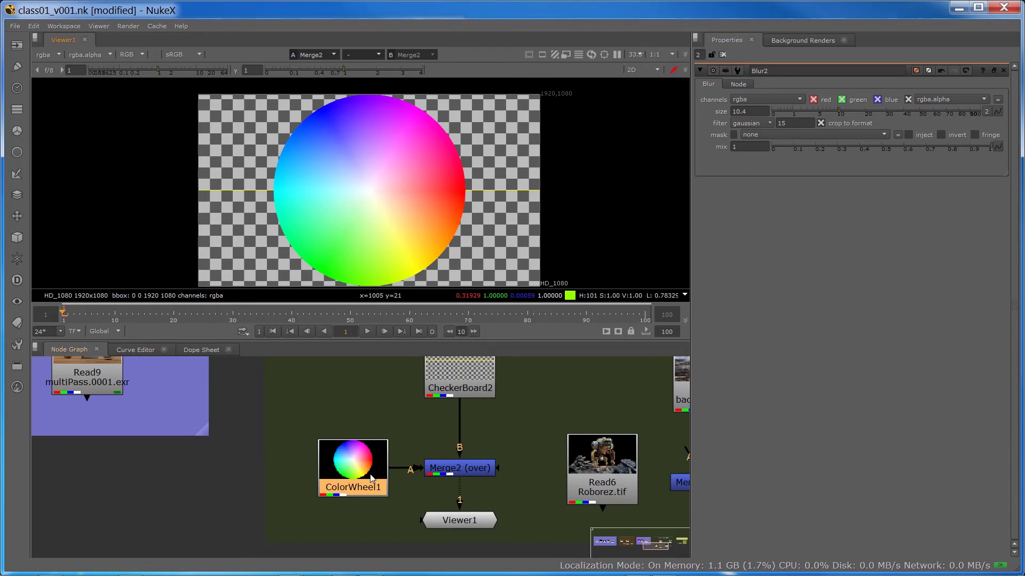
# Step: Open Merge2's properties, keep the over operation, and rearrange ColorWheel1 and CheckerBoard2
pyautogui.doubleClick(458, 473)
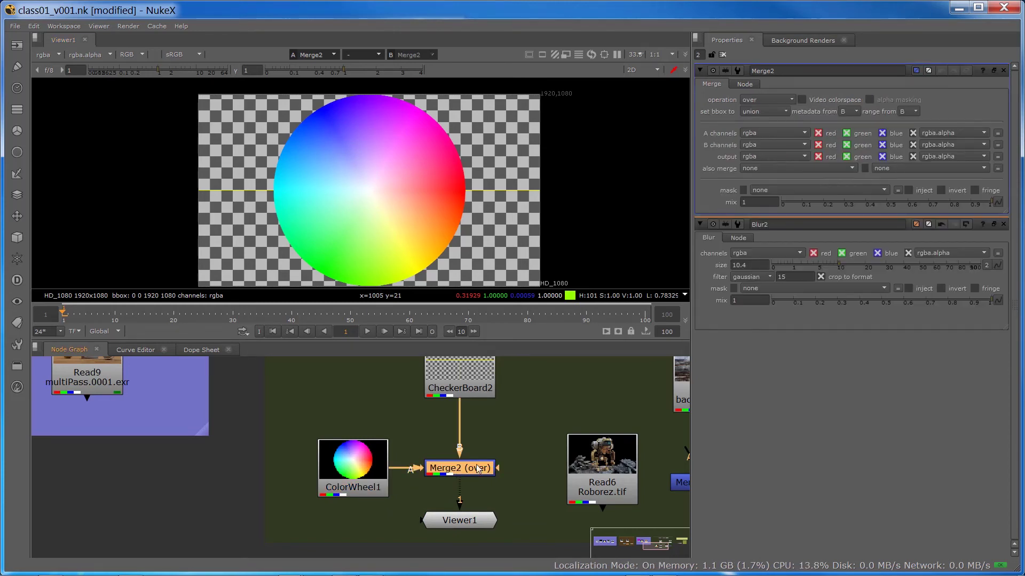
pyautogui.click(762, 99)
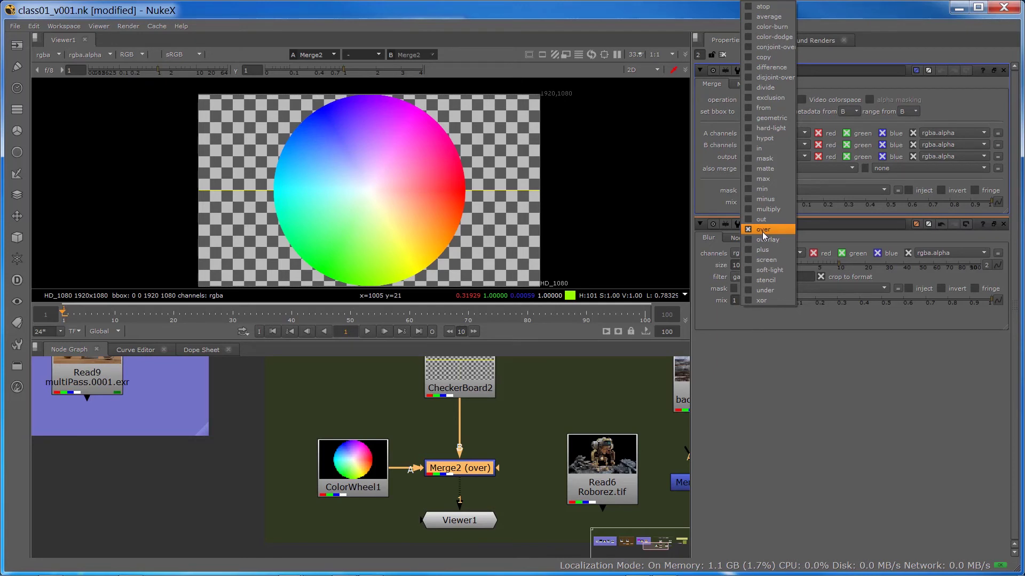
pyautogui.click(365, 463)
pyautogui.moveTo(365, 463); pyautogui.dragTo(351, 455)
pyautogui.moveTo(460, 367); pyautogui.dragTo(455, 376)
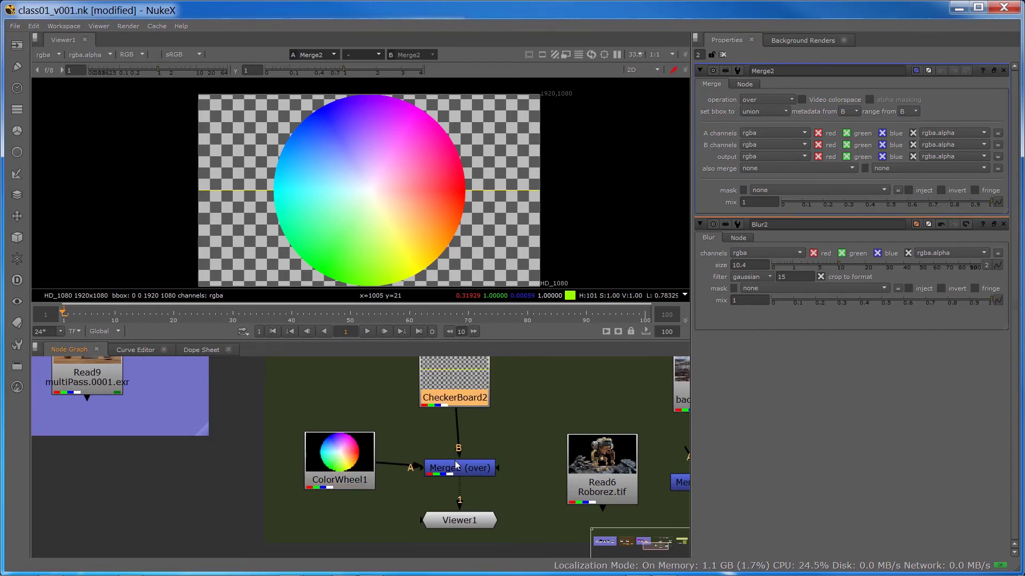
# Step: Try Merge2's under operation, then undo back to over
pyautogui.click(457, 467)
pyautogui.click(785, 101)
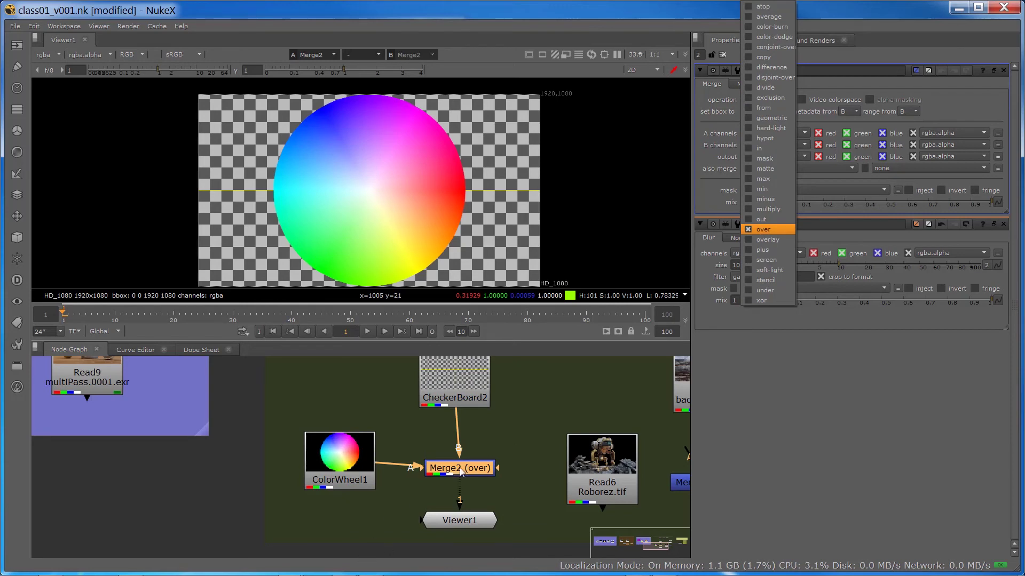
pyautogui.click(759, 291)
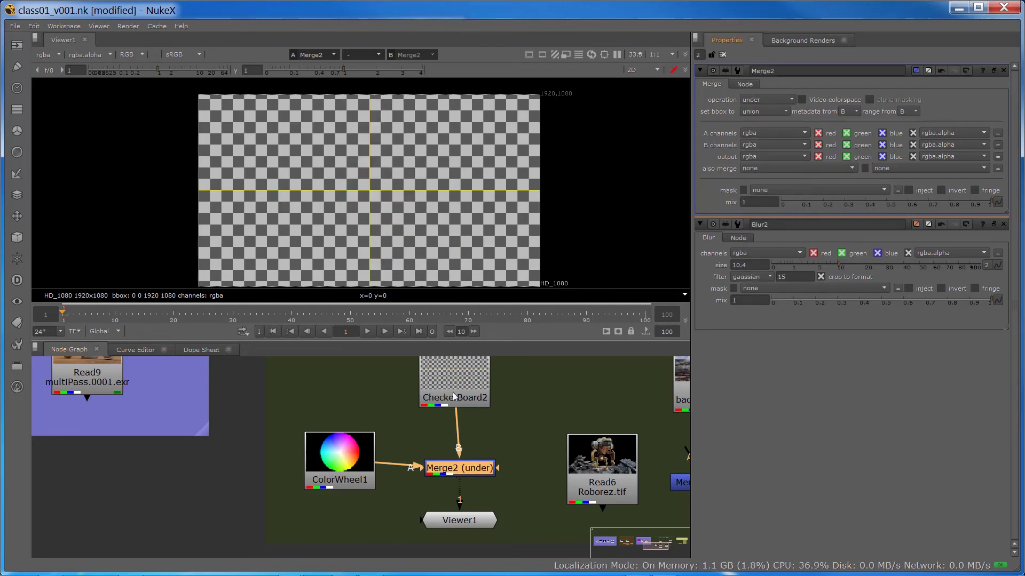
pyautogui.moveTo(334, 463); pyautogui.dragTo(334, 469)
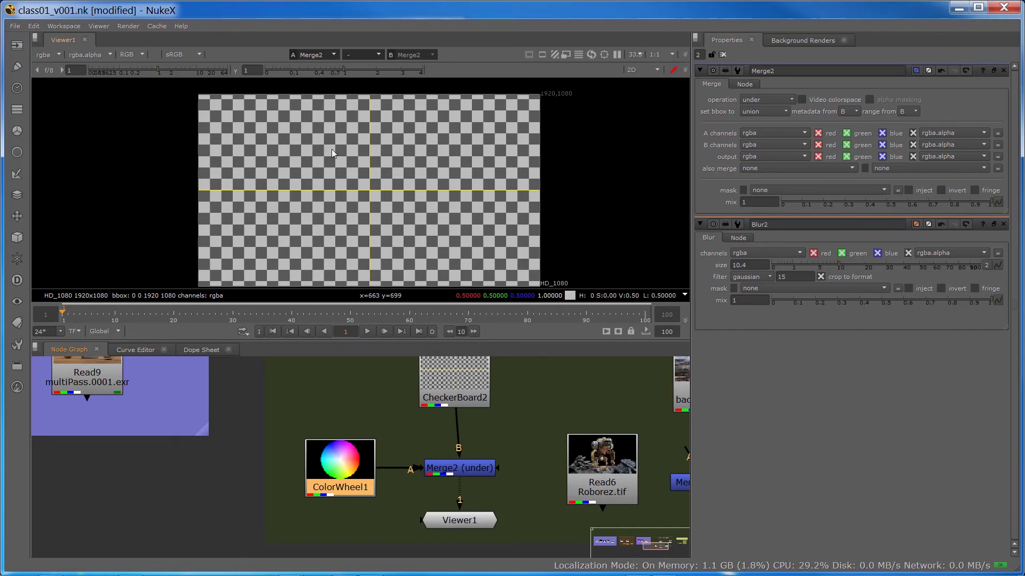
pyautogui.hotkey('ctrl', 'z')
pyautogui.hotkey('ctrl', 'z')
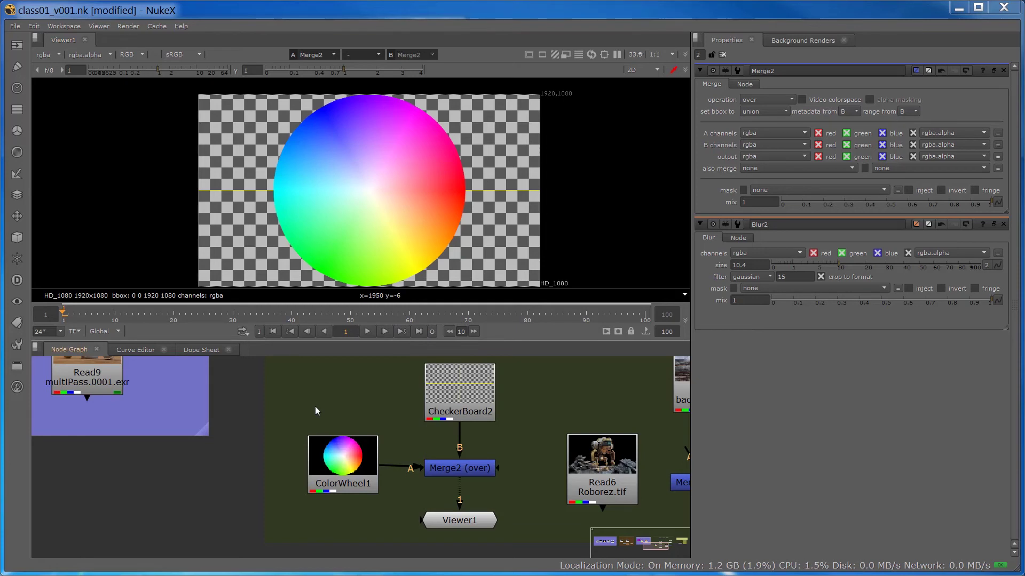
# Step: Open Edit > Project Settings (HD_1080, 24 fps, frames 1–100) and select the Read6 robot node
pyautogui.click(32, 26)
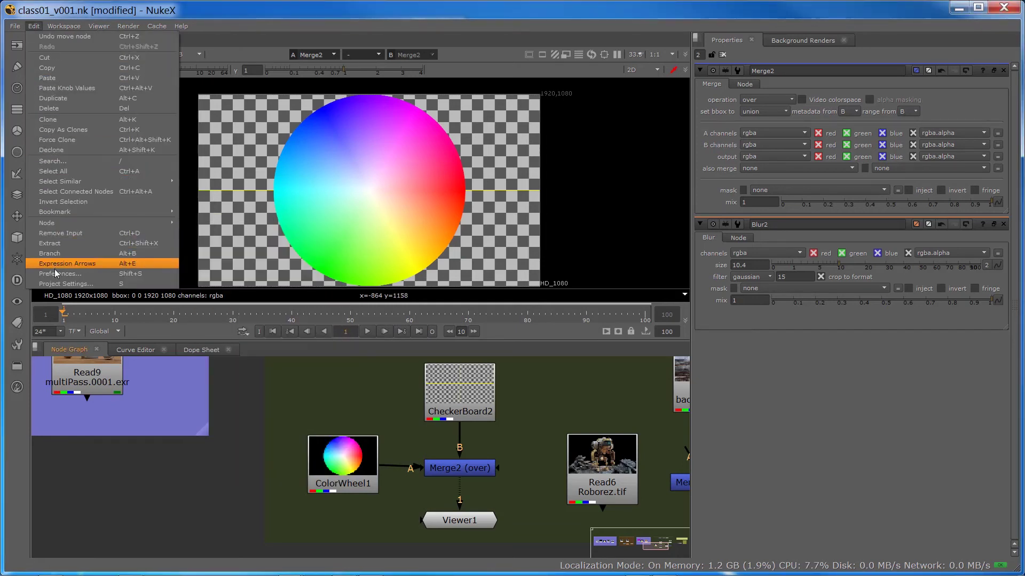
pyautogui.click(56, 283)
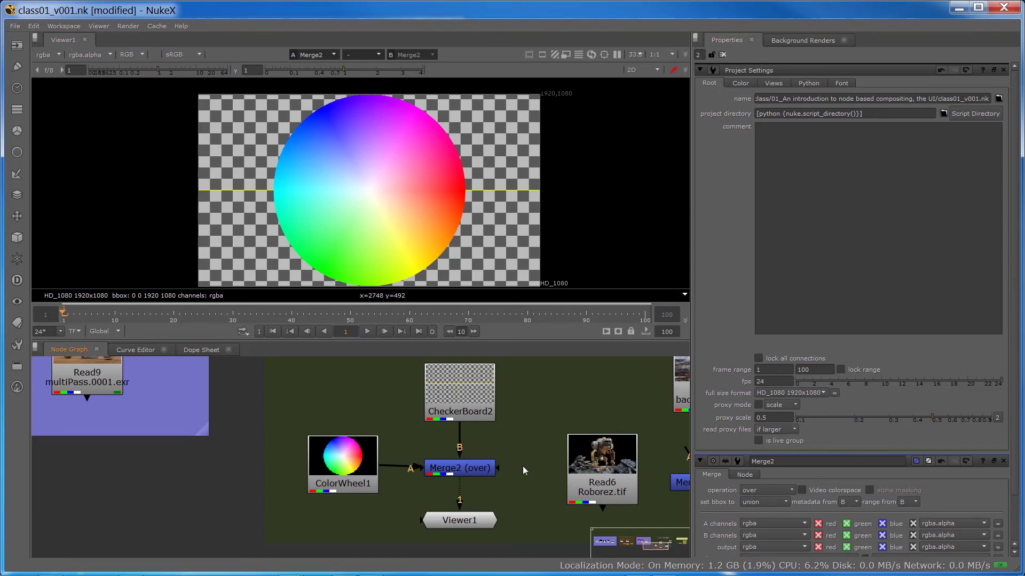
pyautogui.moveTo(523, 466); pyautogui.dragTo(297, 488)
pyautogui.click(369, 478)
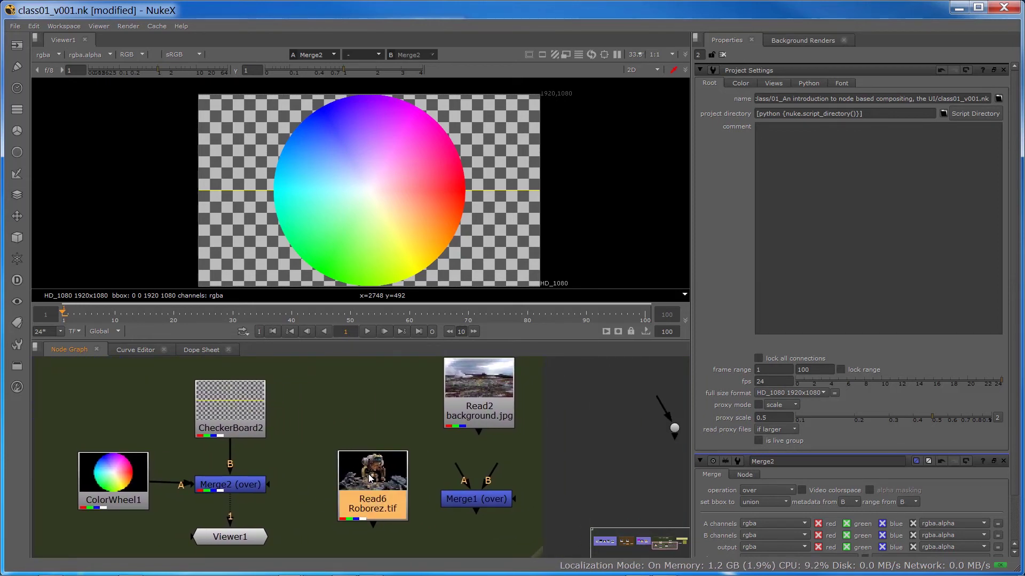
# Step: Preview the Read6 robot and Read2 landscape, then connect Viewer1, placed under Merge1, to Merge1
pyautogui.moveTo(232, 506); pyautogui.dragTo(411, 476)
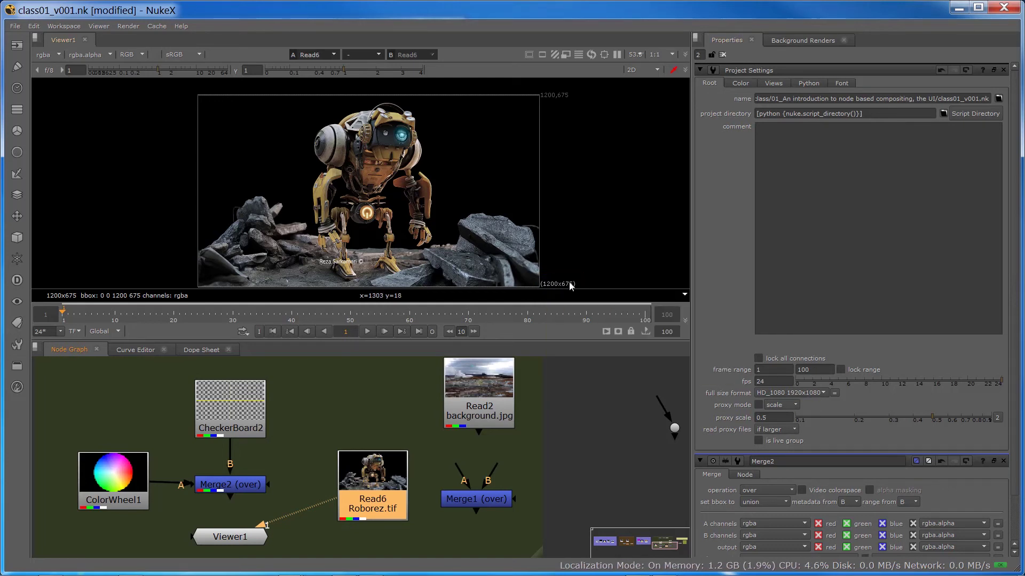
pyautogui.click(488, 383)
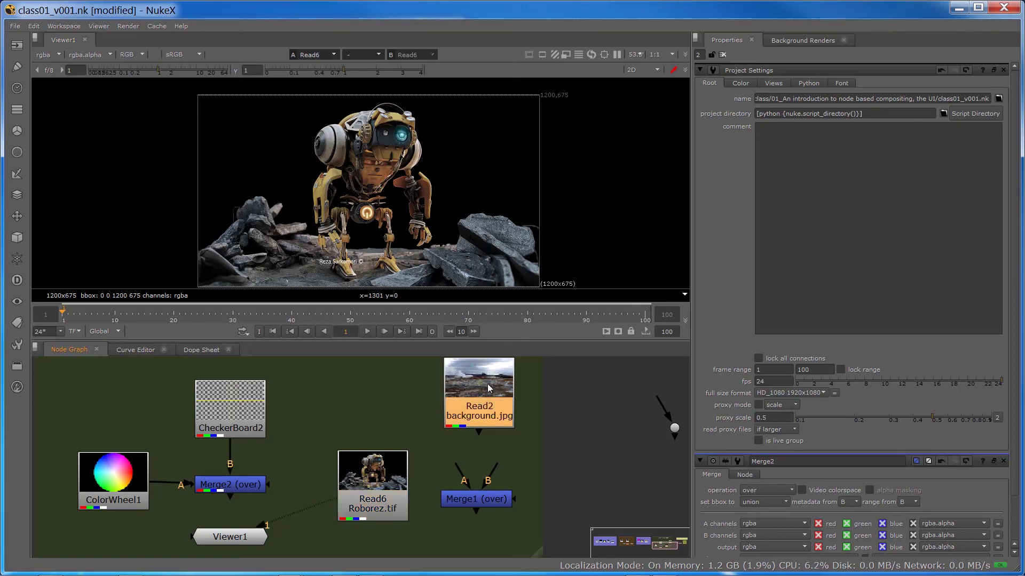
pyautogui.press('1')
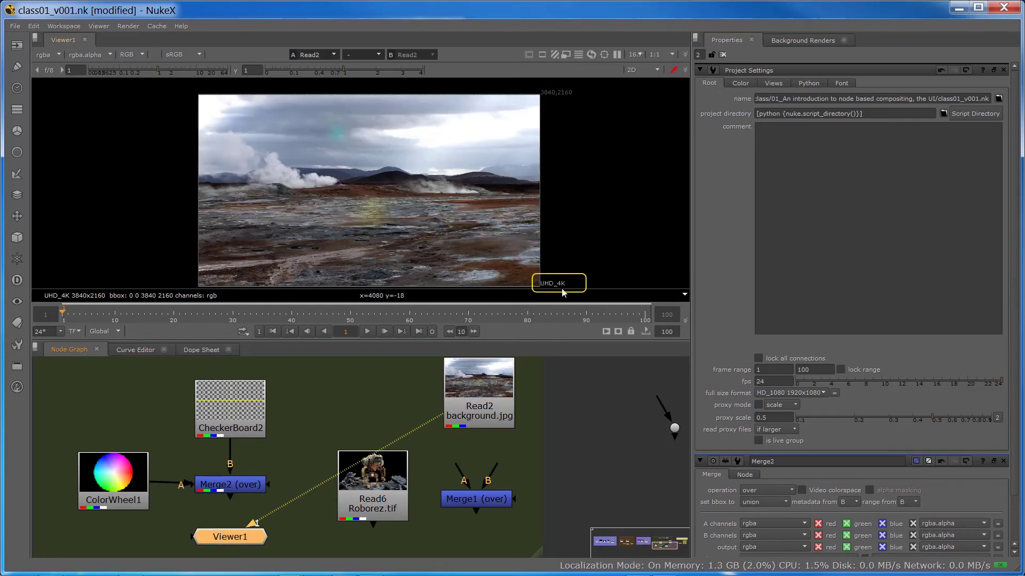
pyautogui.moveTo(225, 545); pyautogui.dragTo(473, 546)
pyautogui.moveTo(479, 441); pyautogui.dragTo(489, 411)
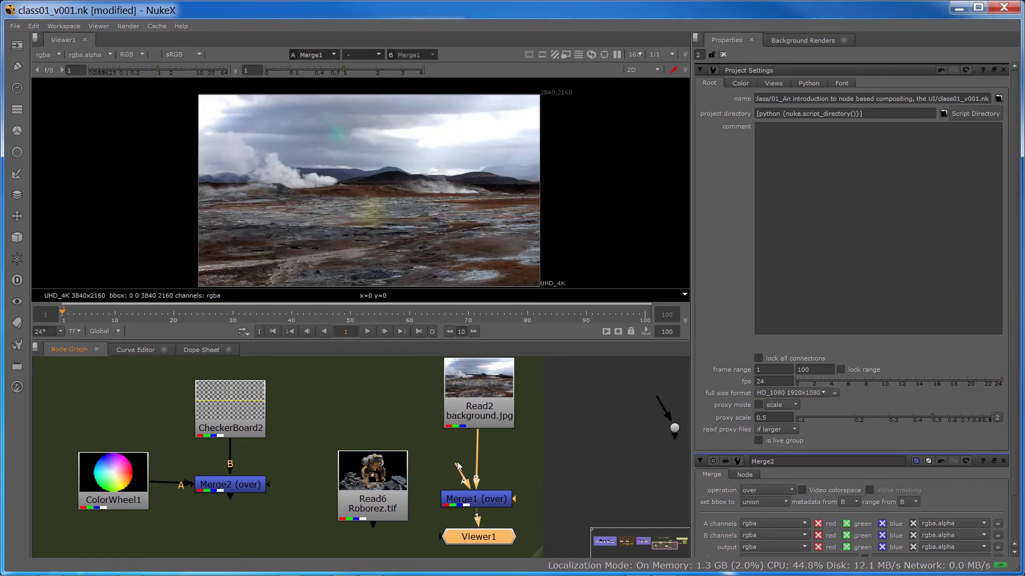
# Step: Feed the robot into Merge1's A input and the background into B, then nudge Read2 and Read6
pyautogui.moveTo(457, 462); pyautogui.dragTo(364, 519)
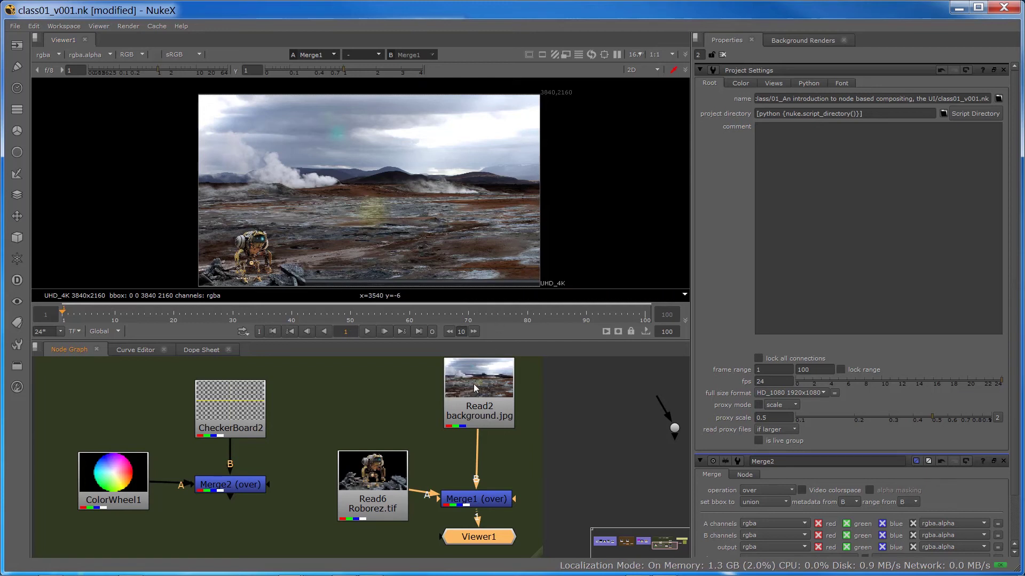
pyautogui.moveTo(478, 379); pyautogui.dragTo(475, 398)
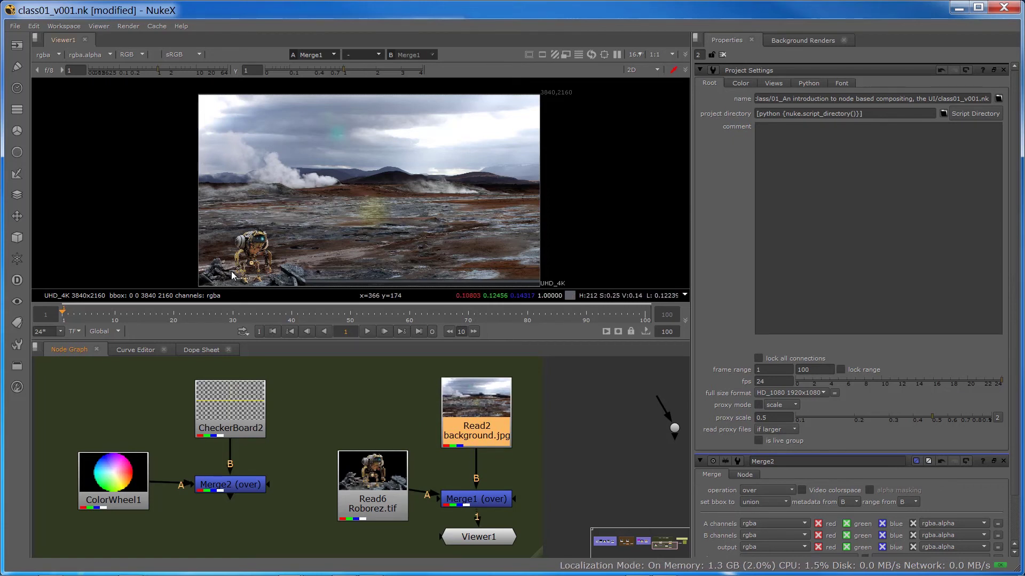
pyautogui.moveTo(362, 477)
pyautogui.mouseDown()
pyautogui.moveTo(336, 491)
pyautogui.moveTo(347, 489)
pyautogui.mouseUp()
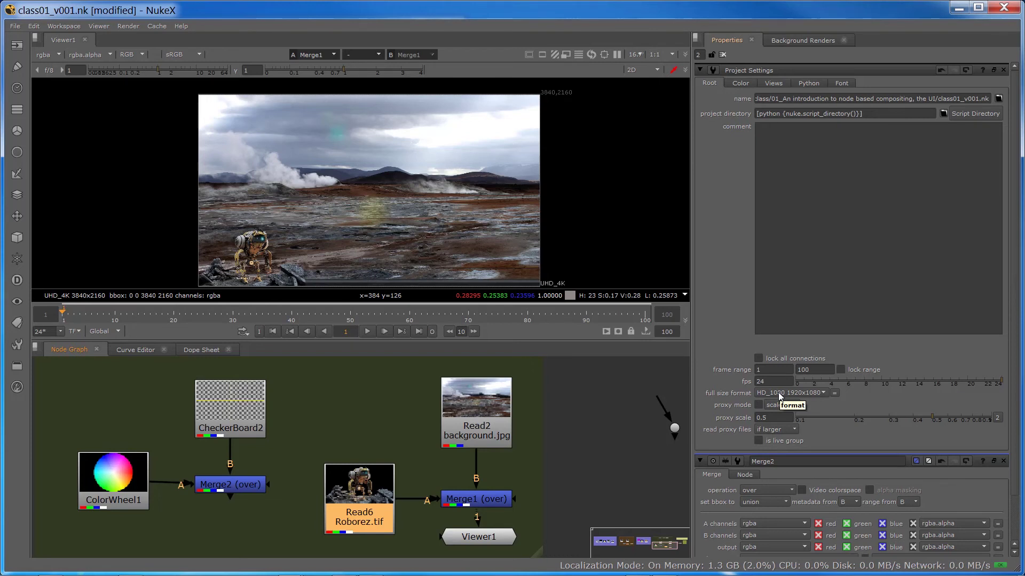
# Step: Raise Read2 slightly and add a Reformat node through the Tab search
pyautogui.moveTo(494, 421); pyautogui.dragTo(483, 400)
pyautogui.click(386, 402)
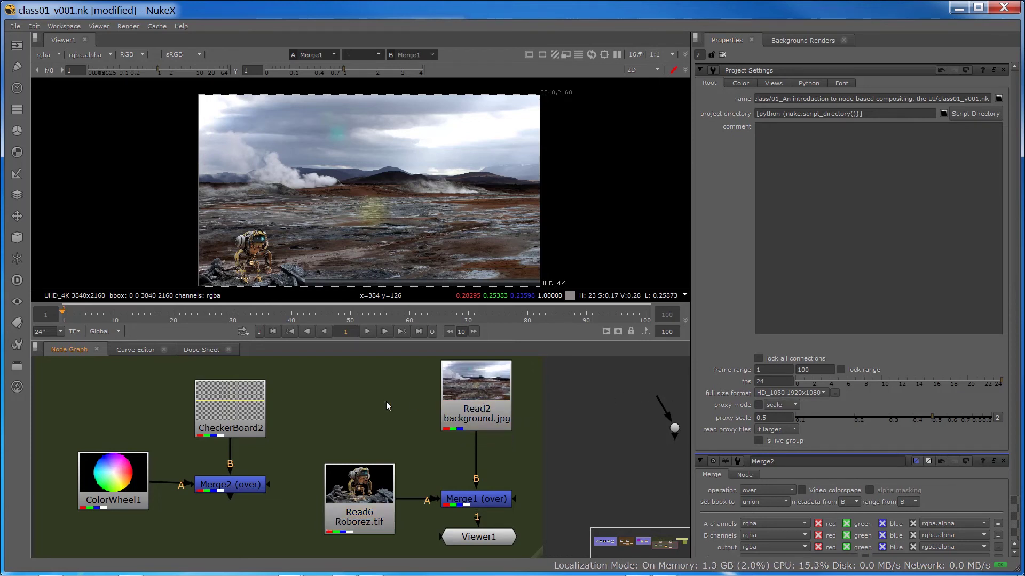
pyautogui.press('Tab')
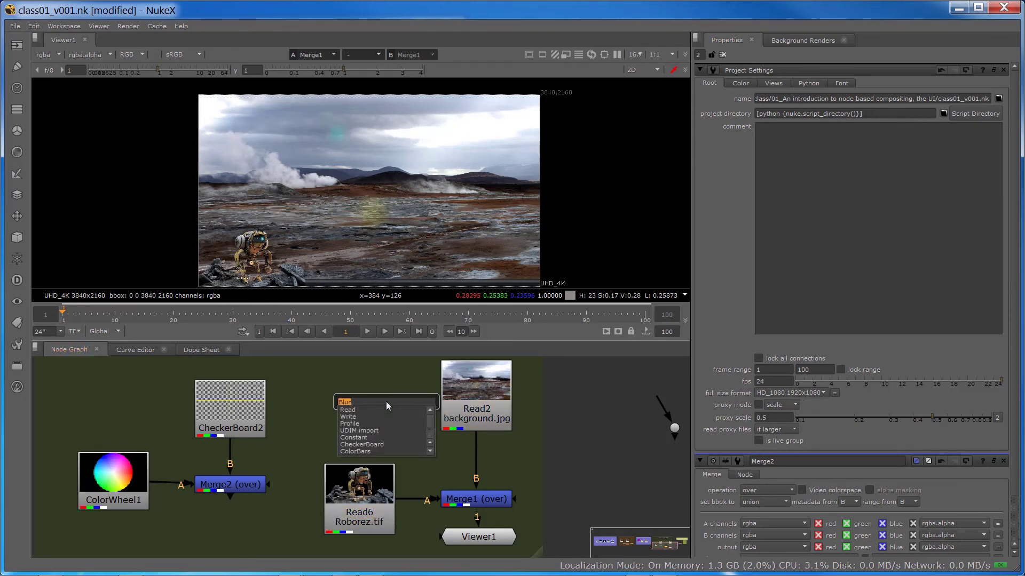
pyautogui.write('reform')
pyautogui.press('Return')
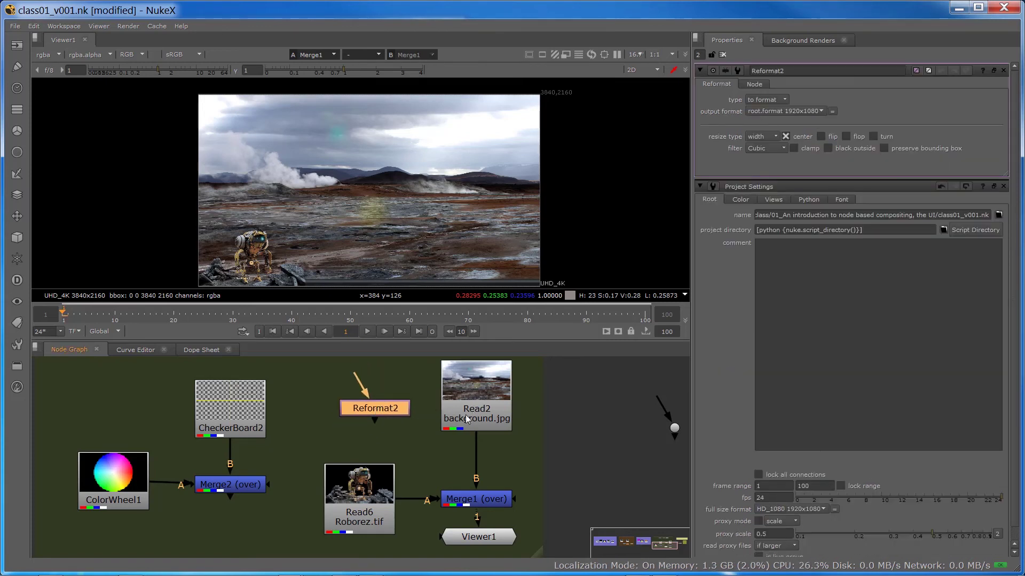
# Step: Keep Reformat2 on root.format (HD_1080) and insert it between Read2 and Merge1
pyautogui.click(467, 395)
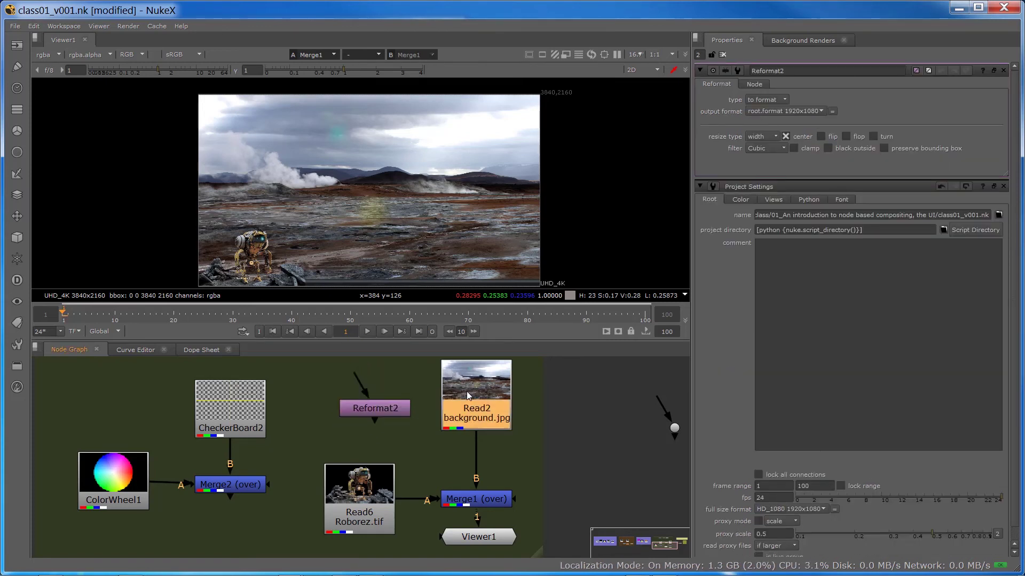
pyautogui.click(378, 410)
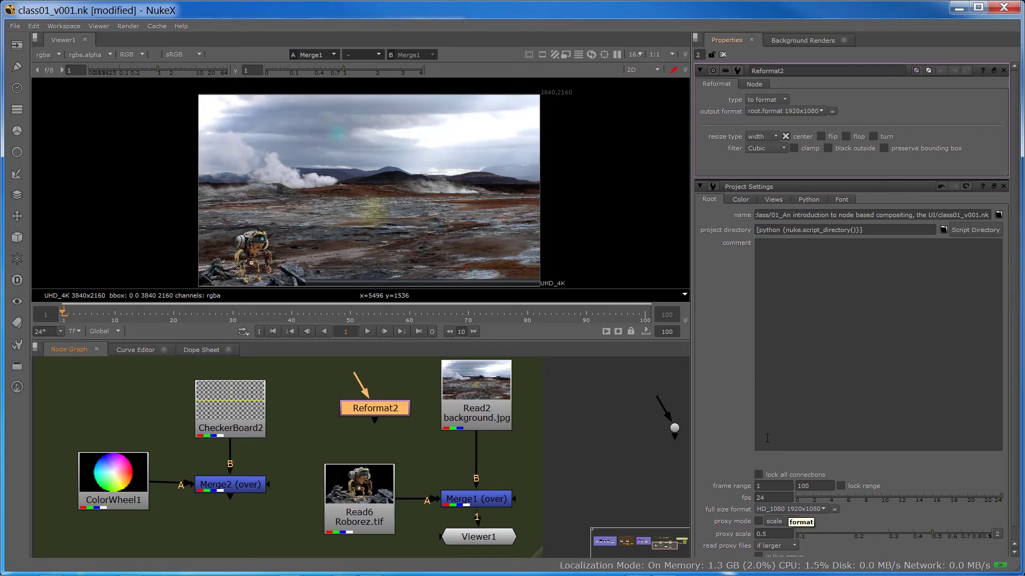
pyautogui.click(779, 113)
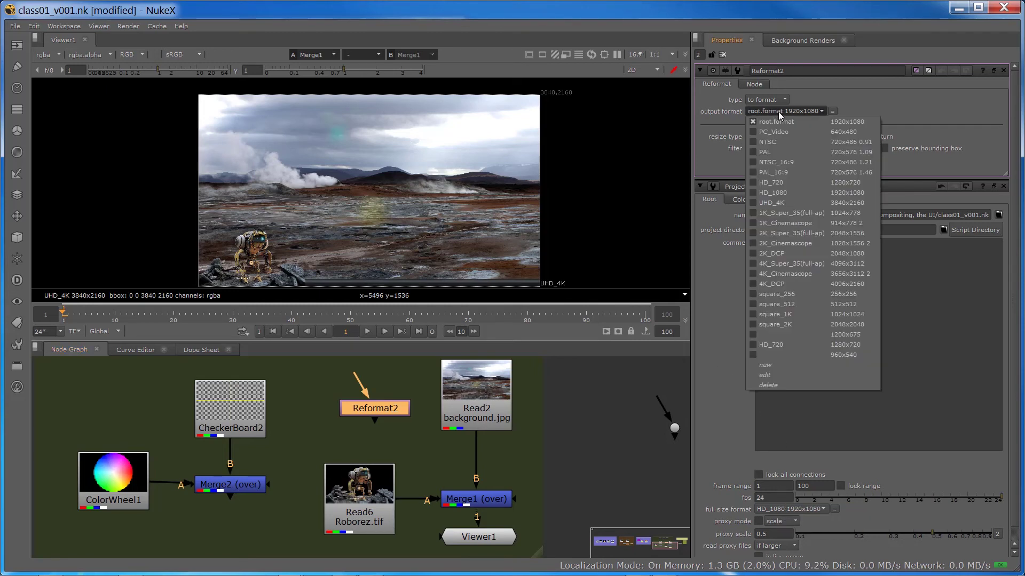
pyautogui.click(779, 113)
pyautogui.click(770, 512)
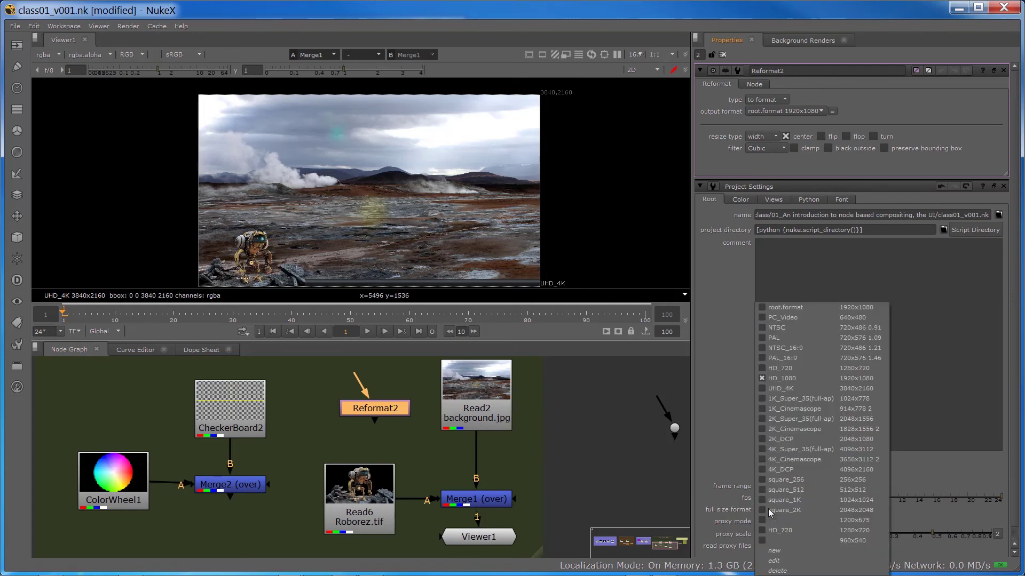
pyautogui.click(717, 407)
pyautogui.moveTo(385, 413); pyautogui.dragTo(487, 457)
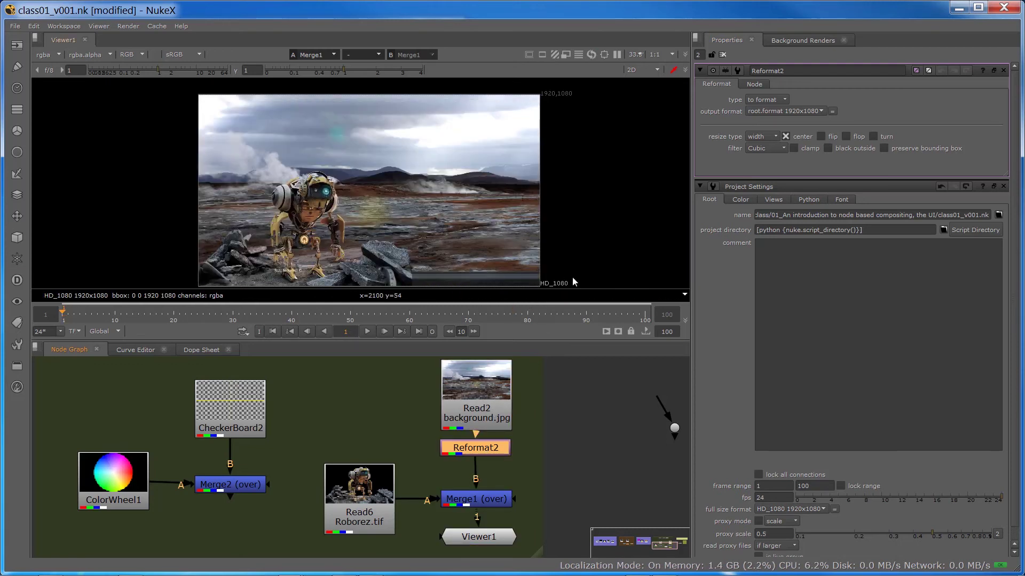
# Step: Move Read6 up and left while it still feeds Merge1's A input
pyautogui.moveTo(359, 494); pyautogui.dragTo(332, 494)
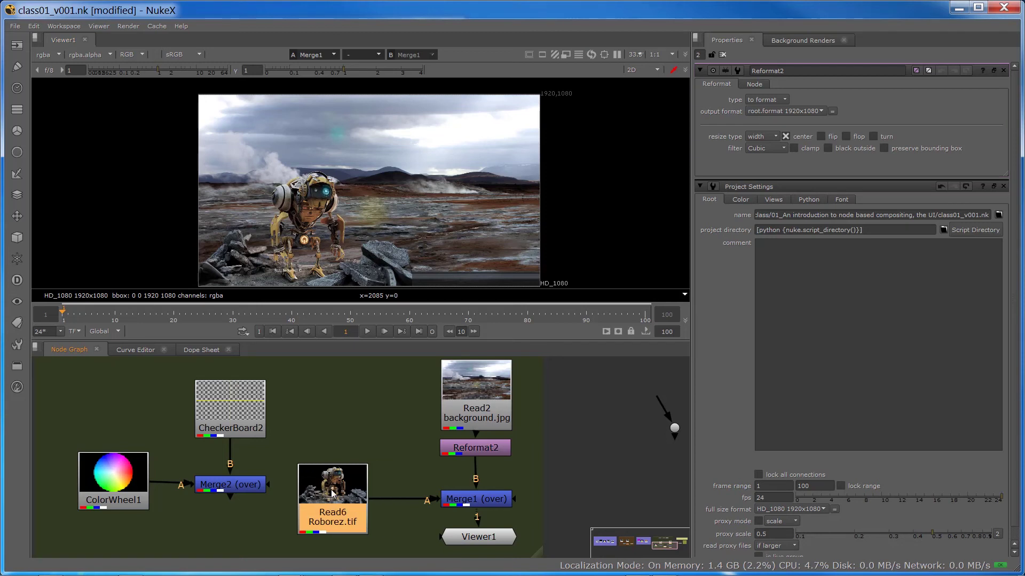
pyautogui.moveTo(459, 447); pyautogui.dragTo(460, 445)
pyautogui.moveTo(329, 477); pyautogui.dragTo(337, 504)
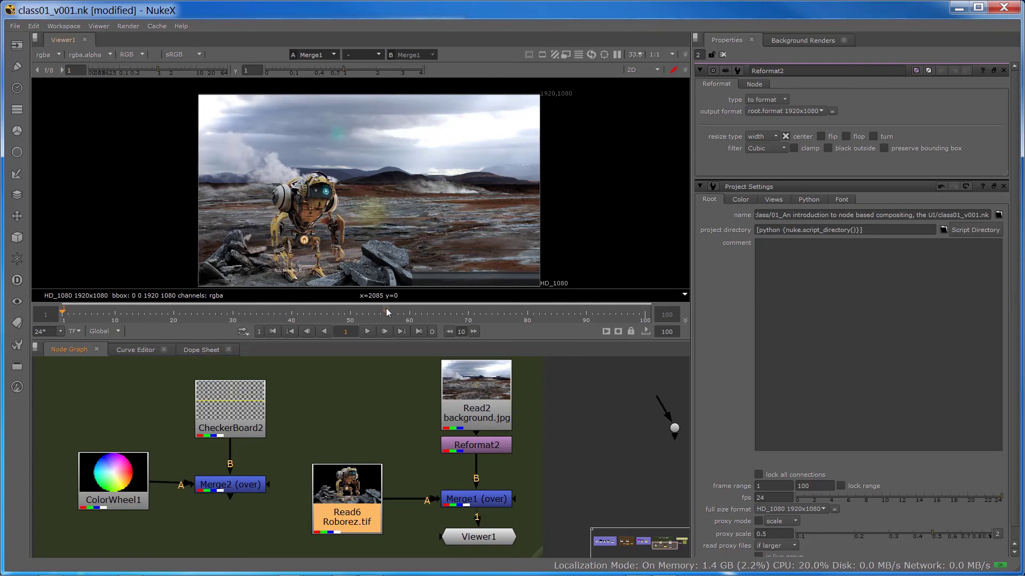
# Step: Zoom and pan the viewer to inspect the smeared bottom-edge strip, then raise Read6 further
pyautogui.scroll(2, 399, 271)
pyautogui.scroll(2, 399, 268)
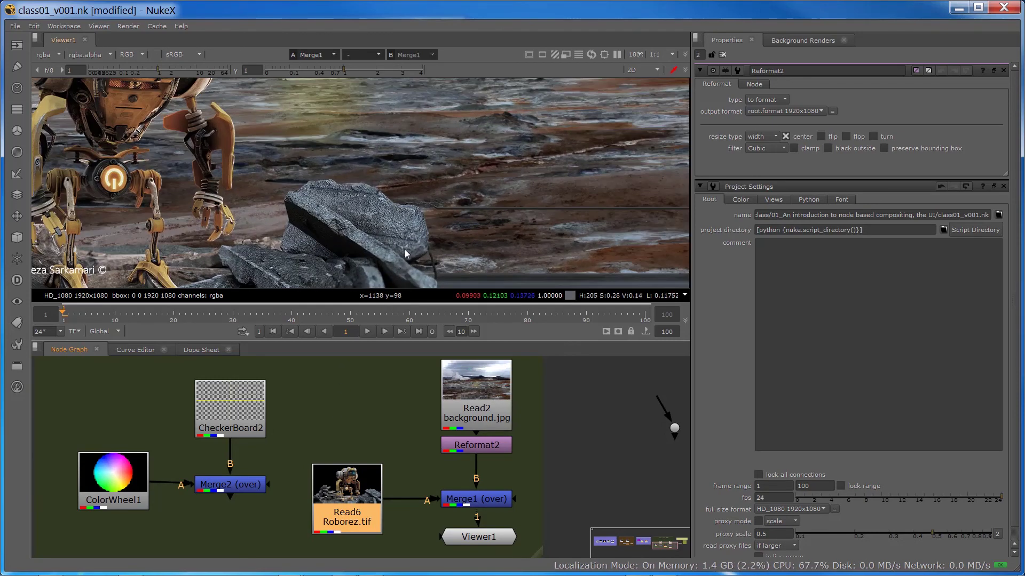
pyautogui.moveTo(405, 248); pyautogui.dragTo(347, 228)
pyautogui.scroll(-1, 352, 203)
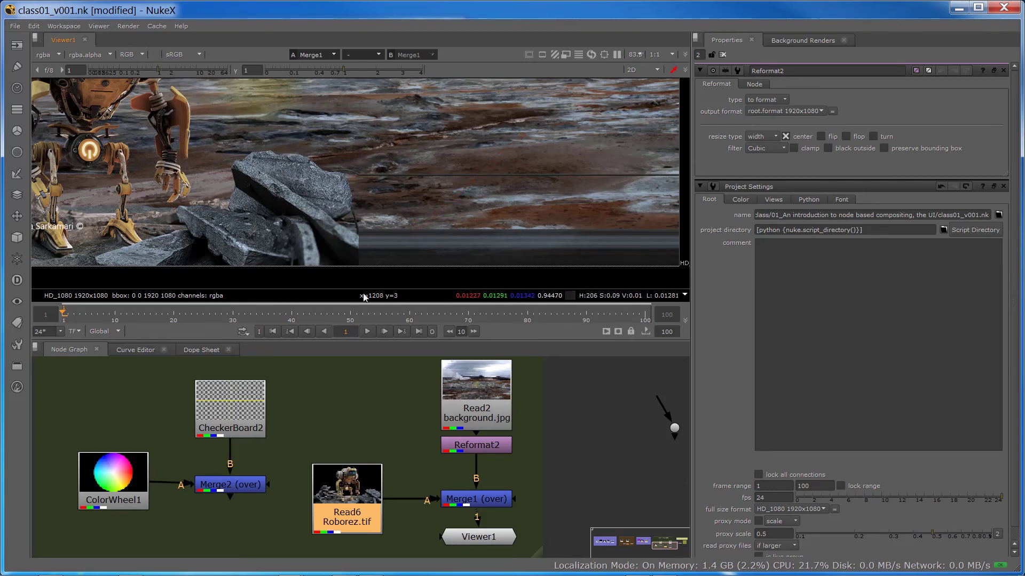
pyautogui.scroll(-1, 372, 226)
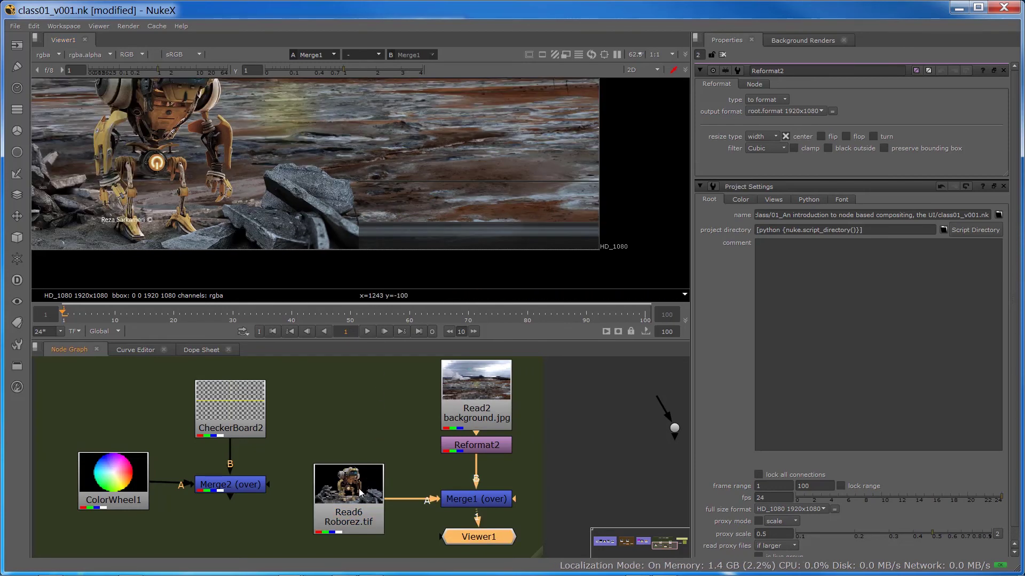
pyautogui.moveTo(361, 492); pyautogui.dragTo(342, 427)
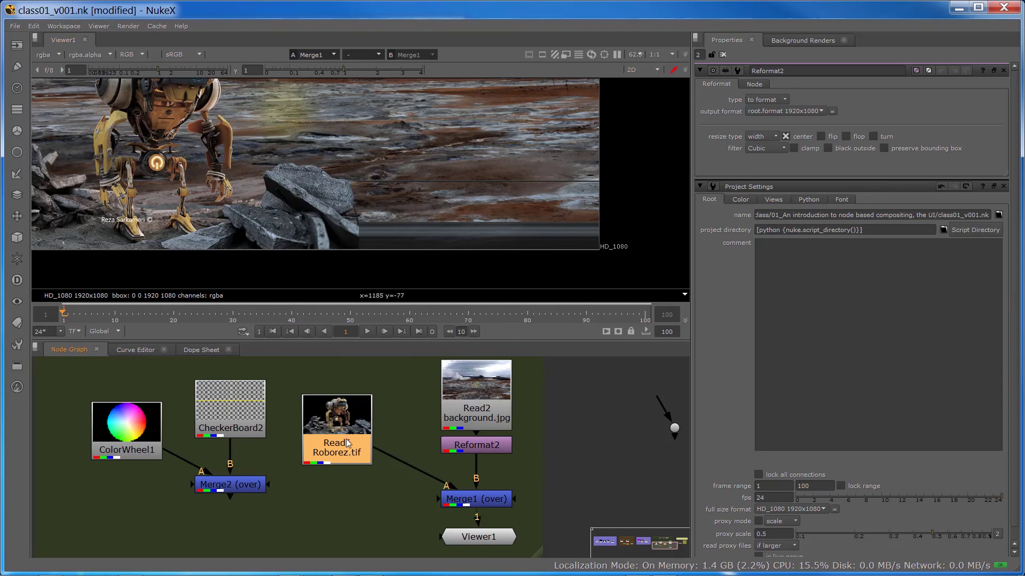
# Step: Add a BlackOutside node under Read6, then delete it again
pyautogui.press('Tab')
pyautogui.write('black')
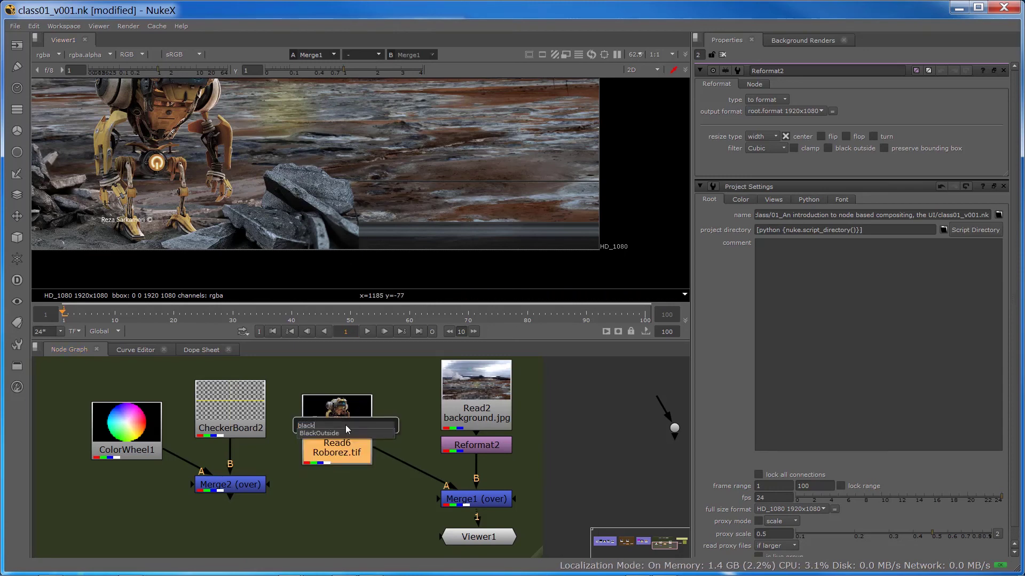
pyautogui.press('Return')
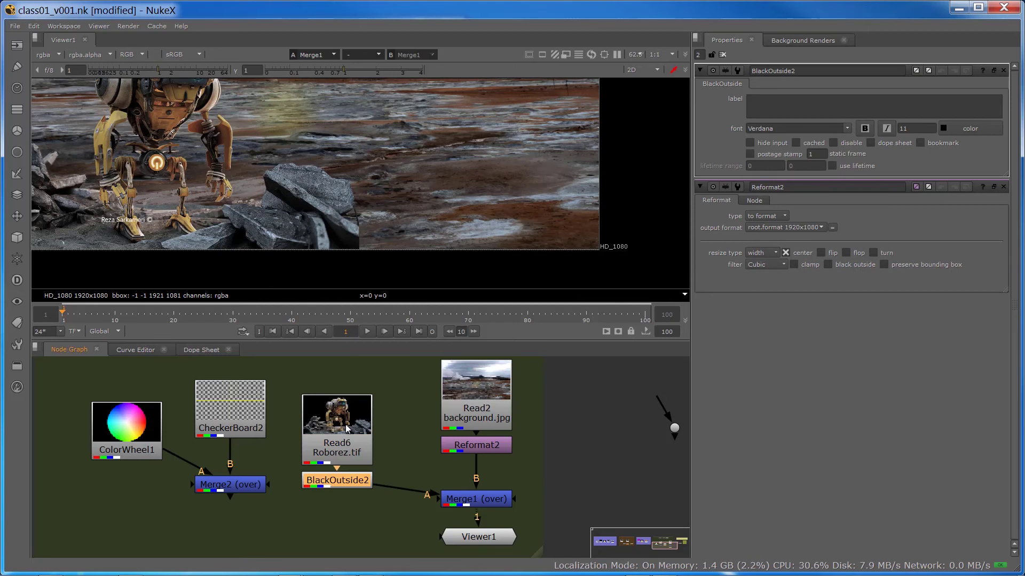
pyautogui.moveTo(343, 488); pyautogui.dragTo(344, 501)
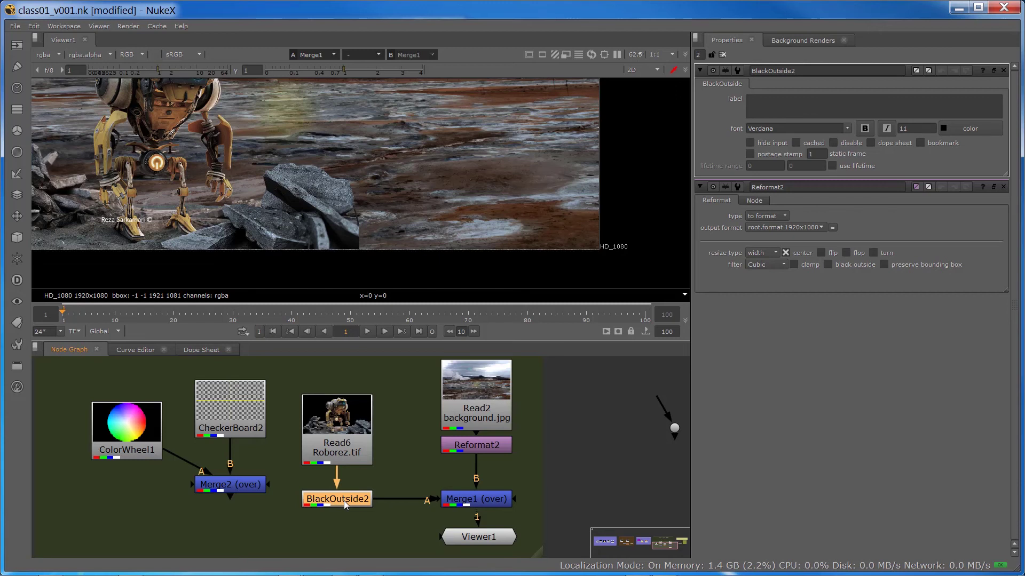
pyautogui.press('Delete')
# Step: Move Read6 higher in the graph and recentre the view on the composite
pyautogui.moveTo(344, 424); pyautogui.dragTo(361, 404)
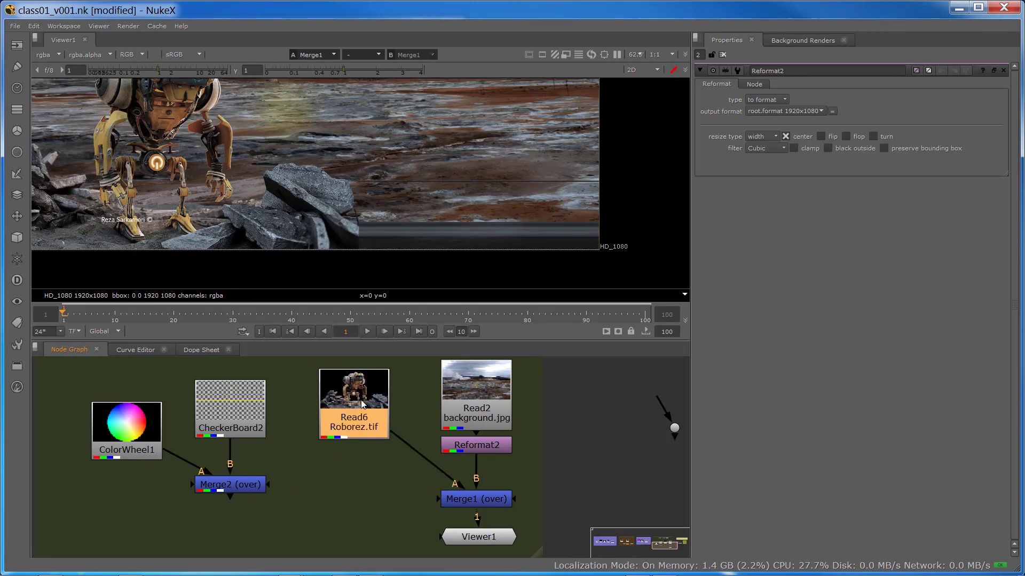
pyautogui.scroll(-2, 179, 187)
pyautogui.scroll(-2, 250, 193)
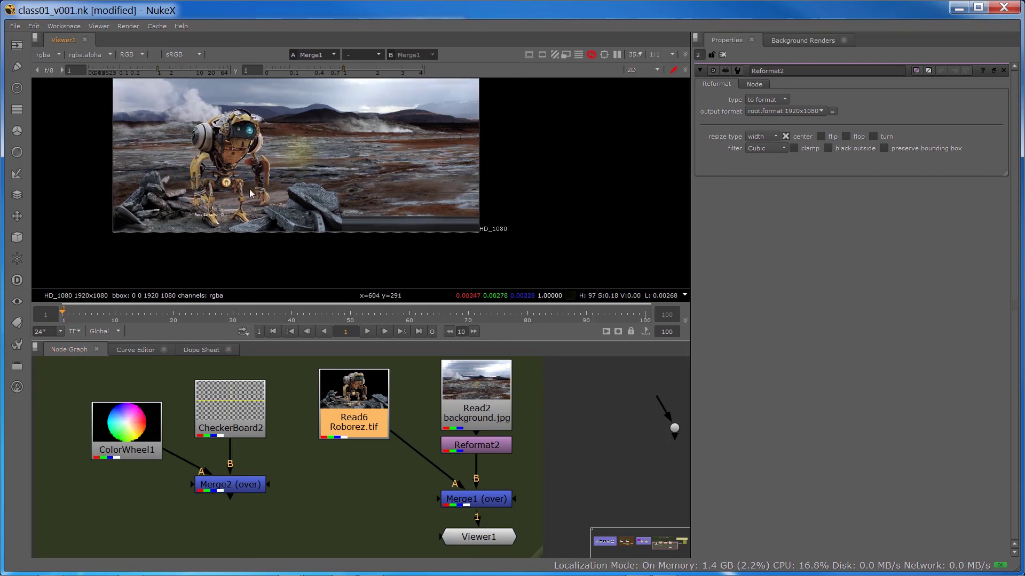
pyautogui.moveTo(250, 193); pyautogui.dragTo(289, 224)
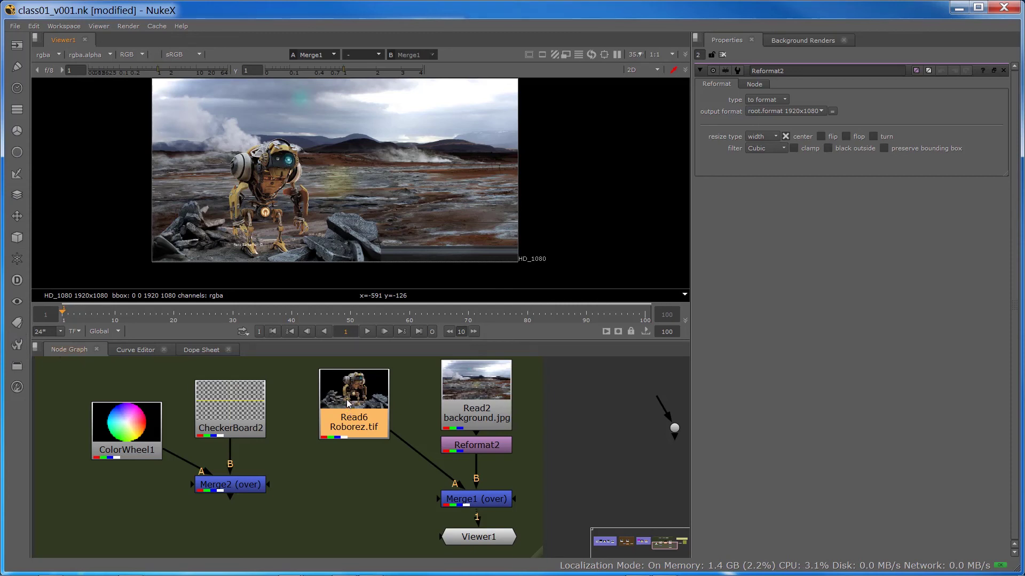
pyautogui.click(339, 471)
# Step: Add a Transform2 node under Read6 and feed Merge1's A input from it
pyautogui.press('Tab')
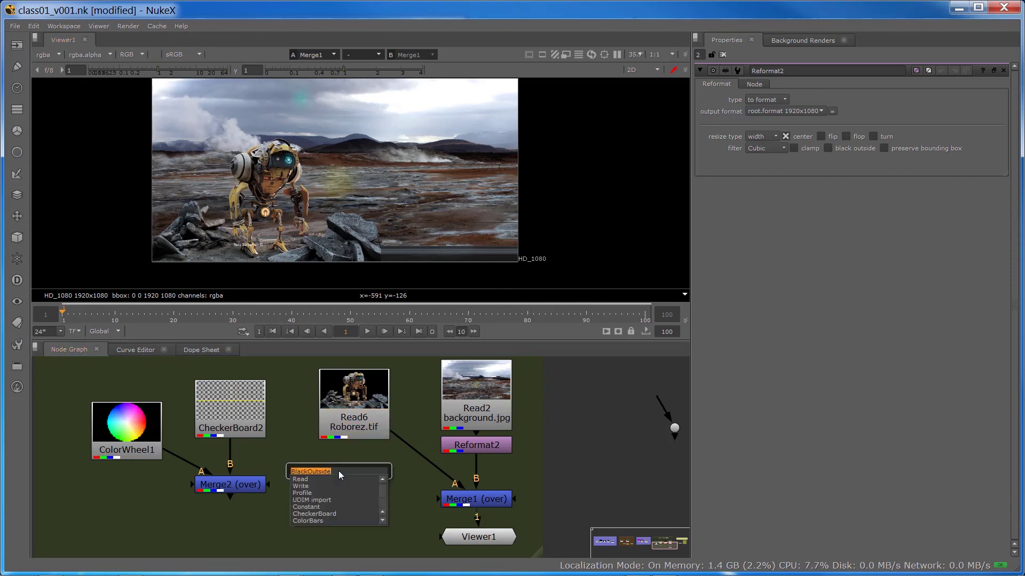
pyautogui.write('Transform')
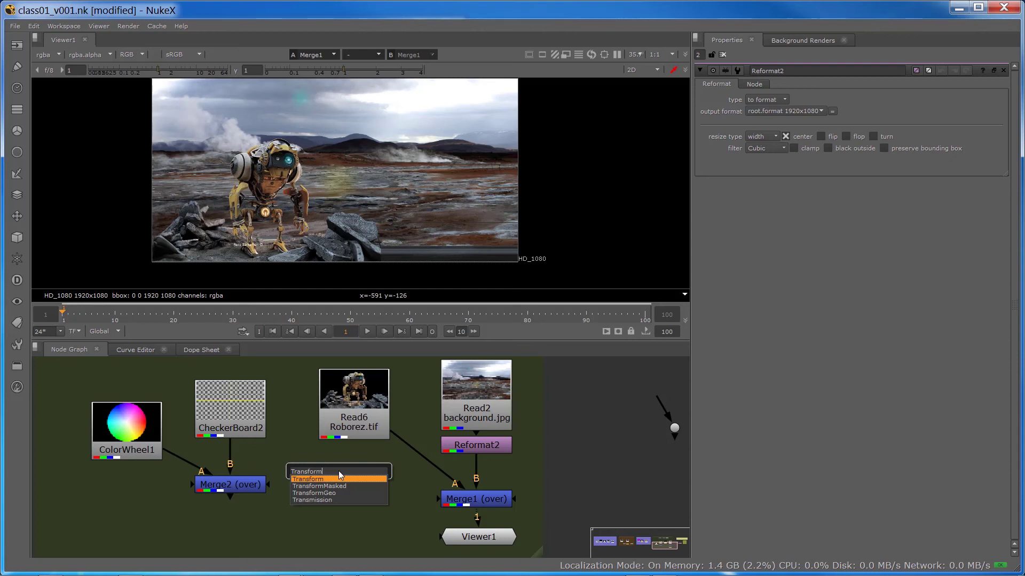
pyautogui.press('Return')
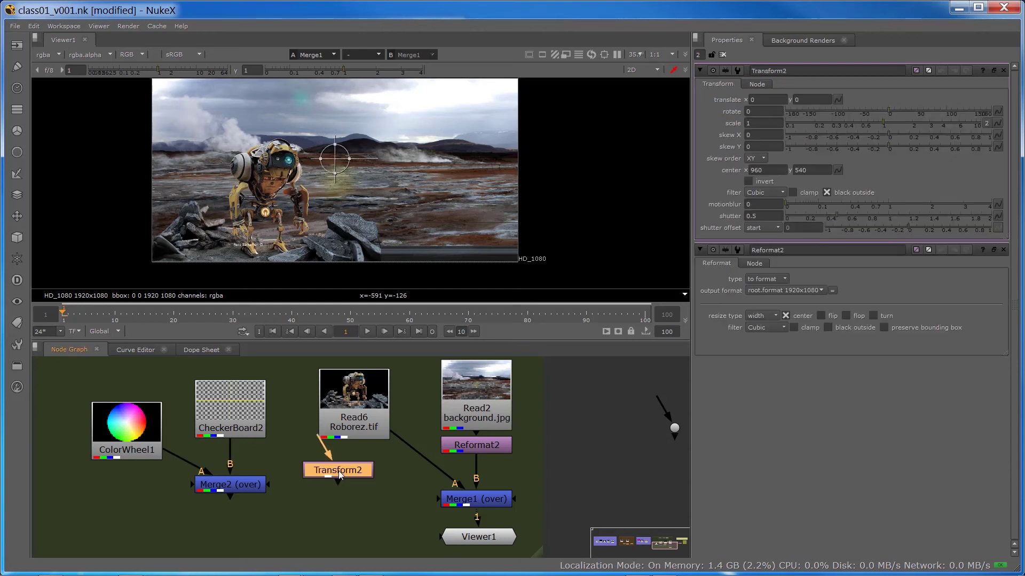
pyautogui.moveTo(338, 471); pyautogui.dragTo(355, 474)
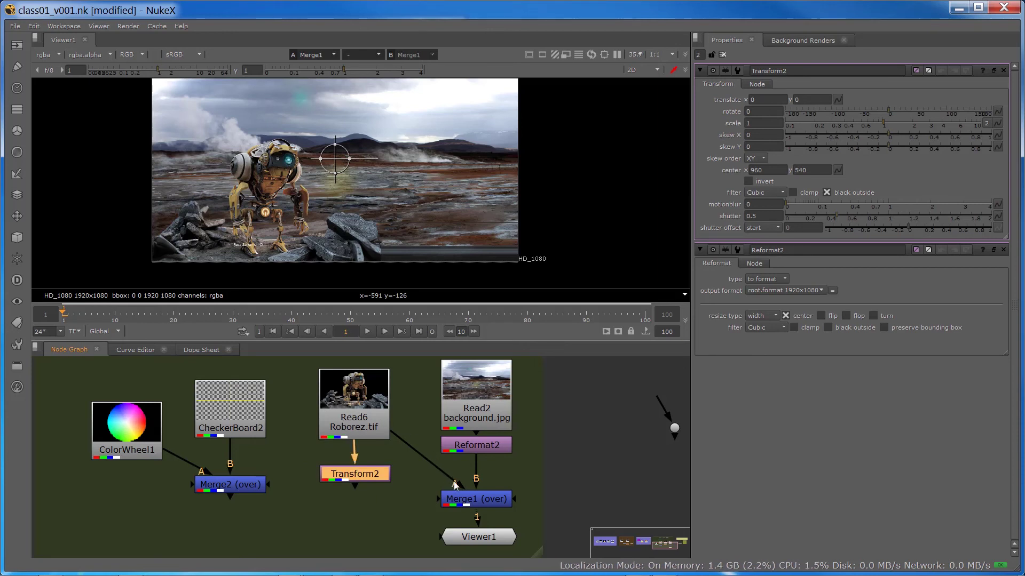
pyautogui.moveTo(393, 434); pyautogui.dragTo(360, 502)
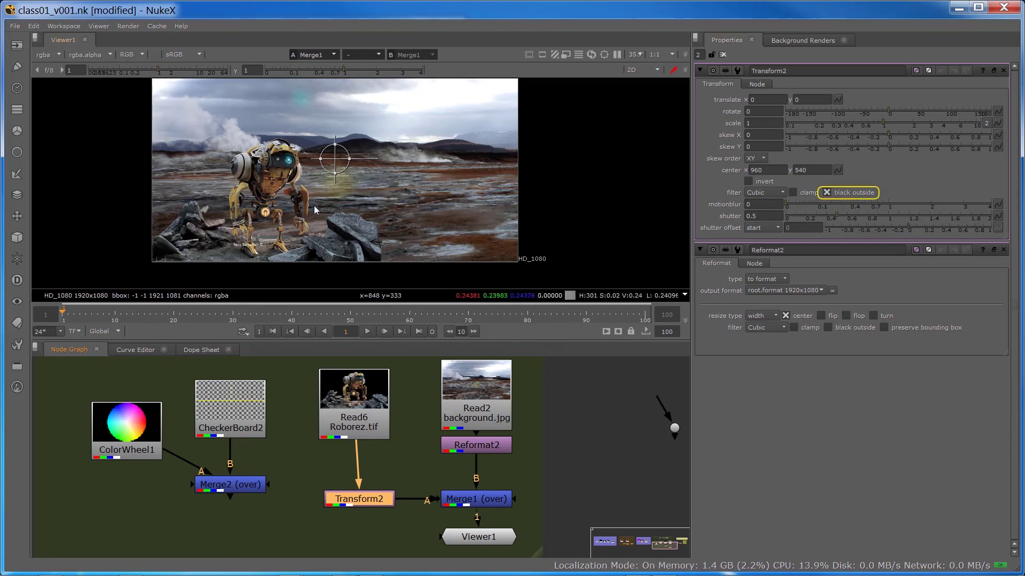
pyautogui.moveTo(360, 506); pyautogui.dragTo(354, 504)
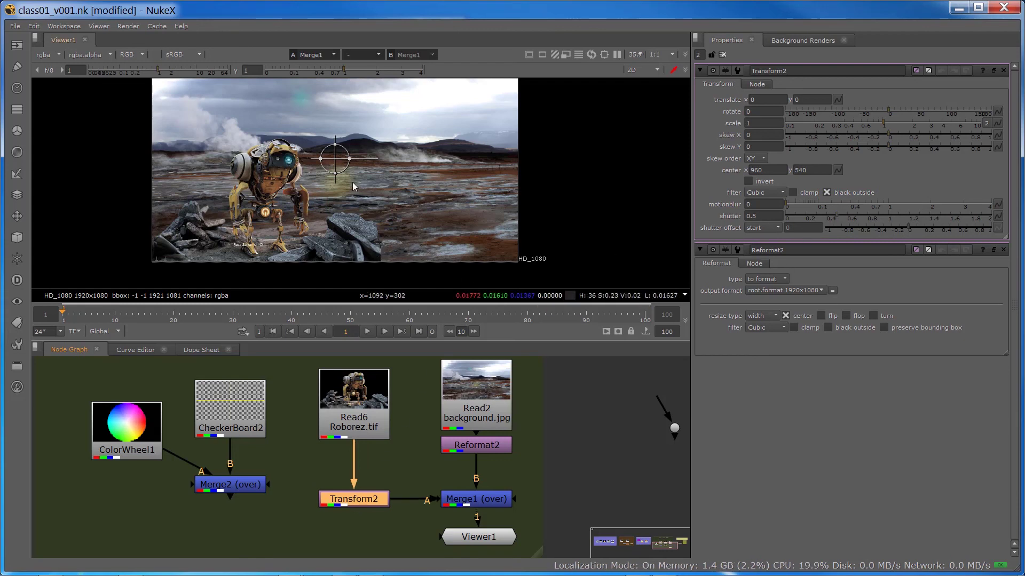
# Step: Try moving and rotating the robot in the Viewer, then undo the enlargement
pyautogui.moveTo(336, 159); pyautogui.dragTo(394, 150)
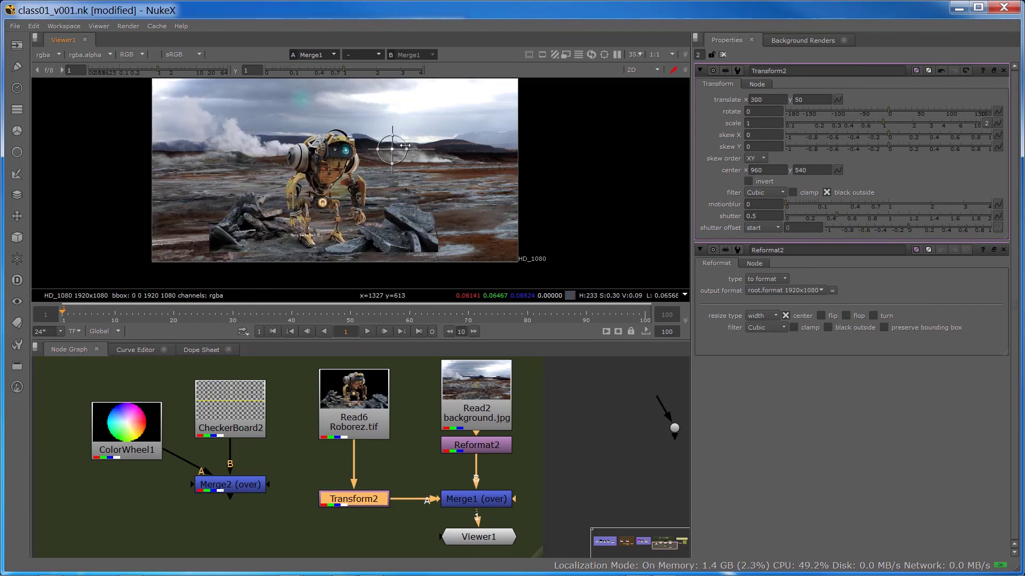
pyautogui.scroll(2, 404, 155)
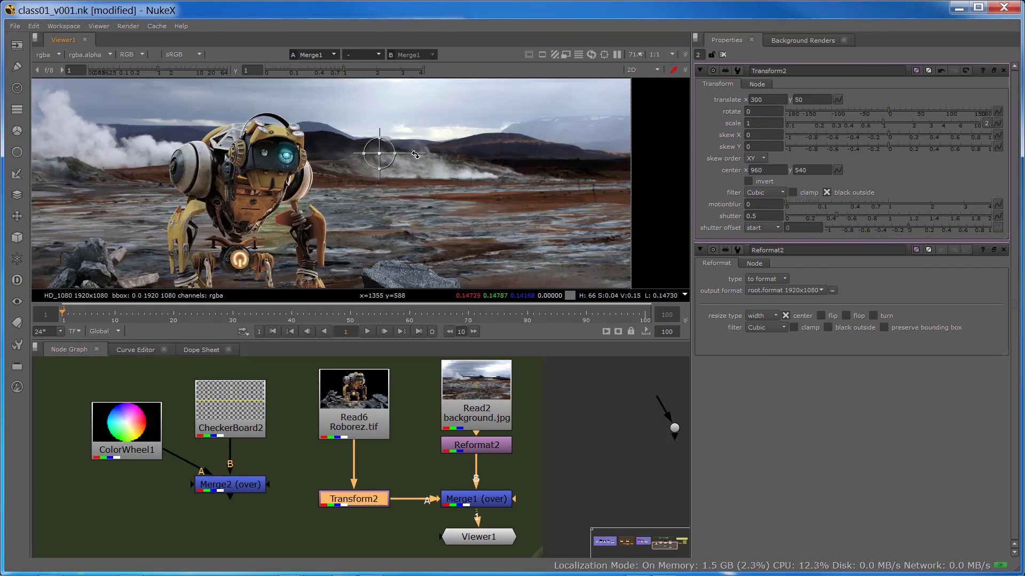
pyautogui.moveTo(404, 155); pyautogui.dragTo(420, 154)
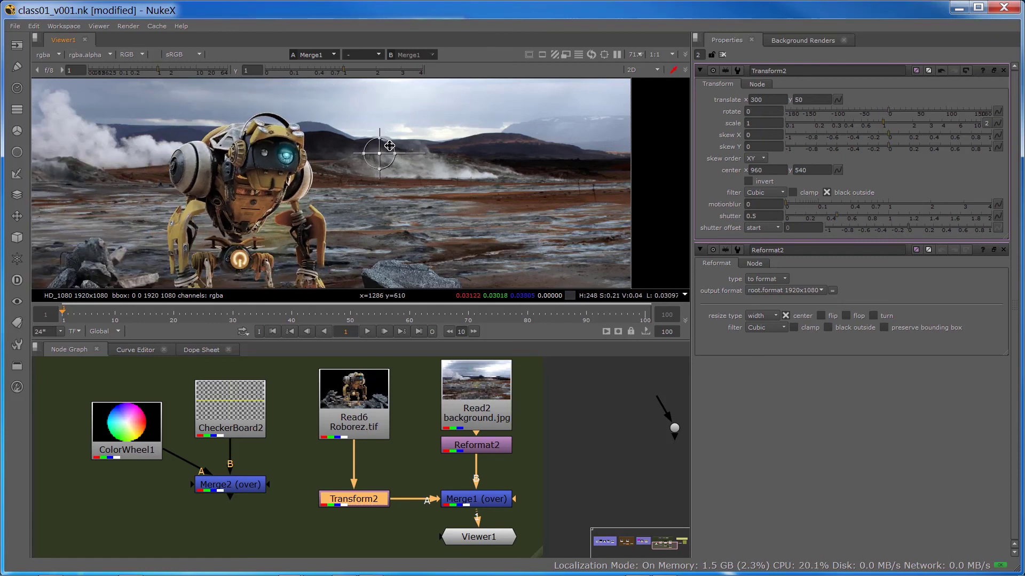
pyautogui.moveTo(389, 146); pyautogui.dragTo(423, 117)
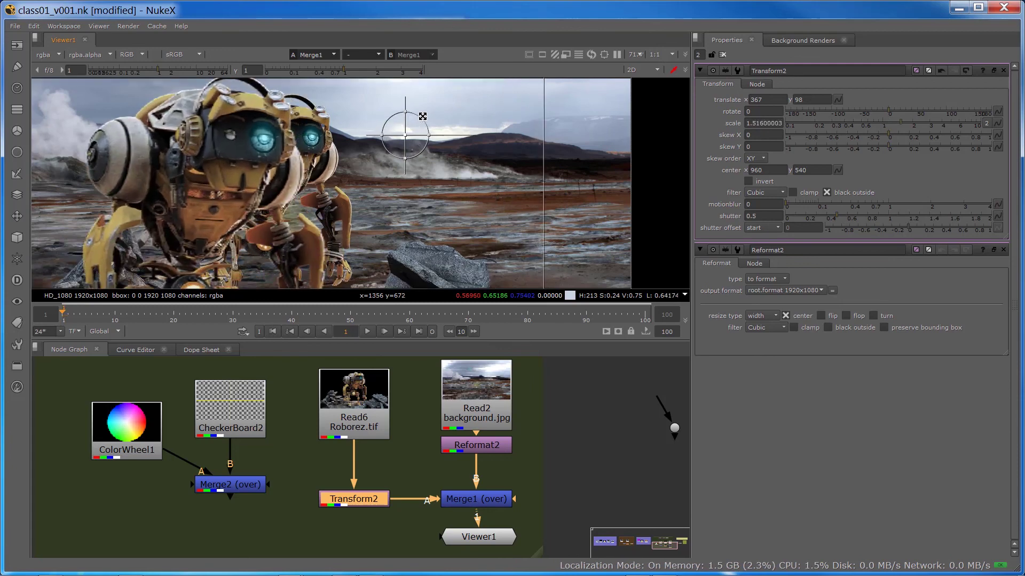
pyautogui.hotkey('ctrl', 'z')
# Step: Scale the robot to about 1.56 and move it toward the landscape's centre
pyautogui.scroll(-4, 423, 118)
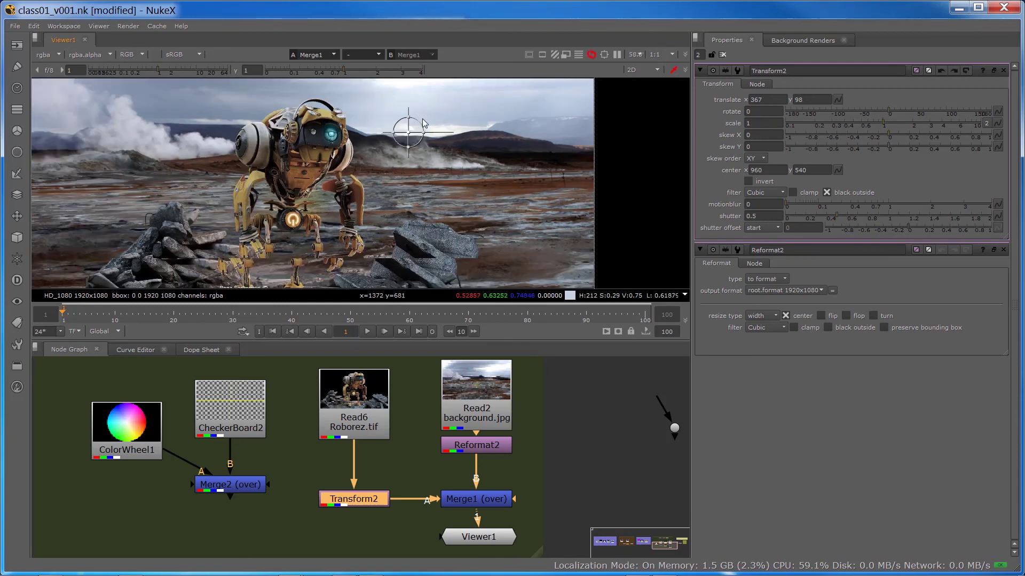
pyautogui.scroll(-1, 422, 118)
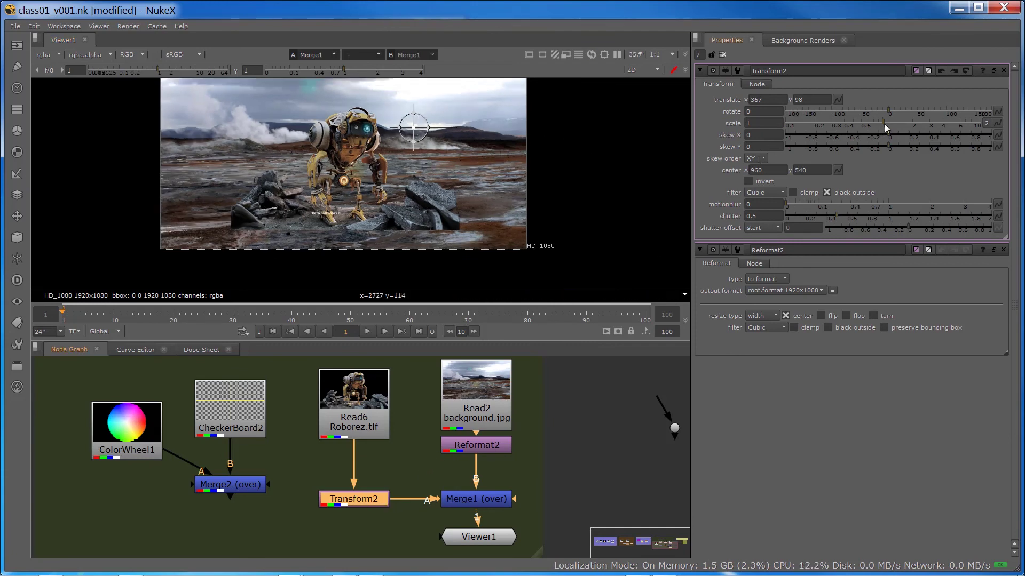
pyautogui.moveTo(885, 124)
pyautogui.mouseDown()
pyautogui.moveTo(899, 123)
pyautogui.moveTo(889, 111)
pyautogui.mouseUp()
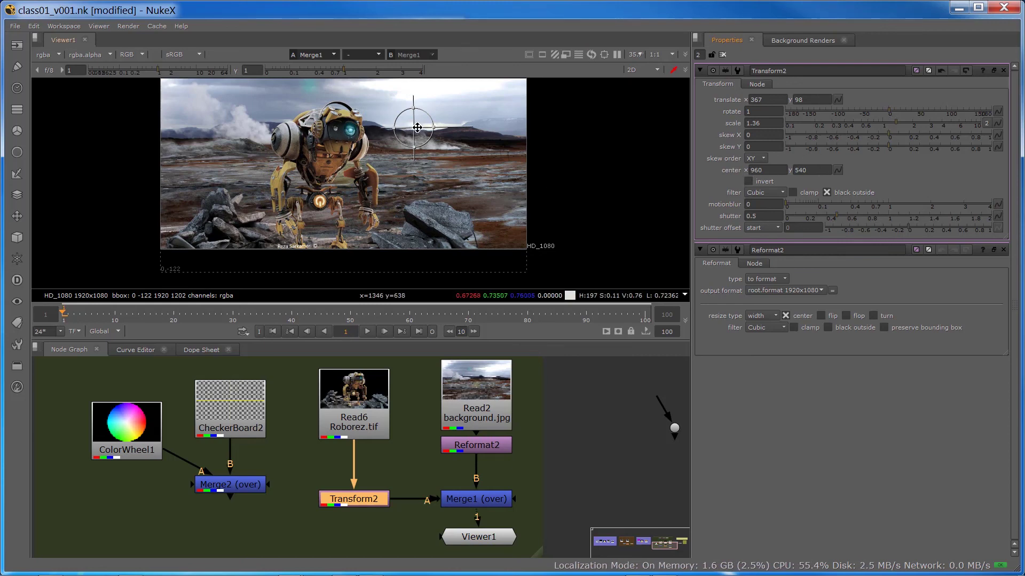
pyautogui.moveTo(417, 127); pyautogui.dragTo(440, 117)
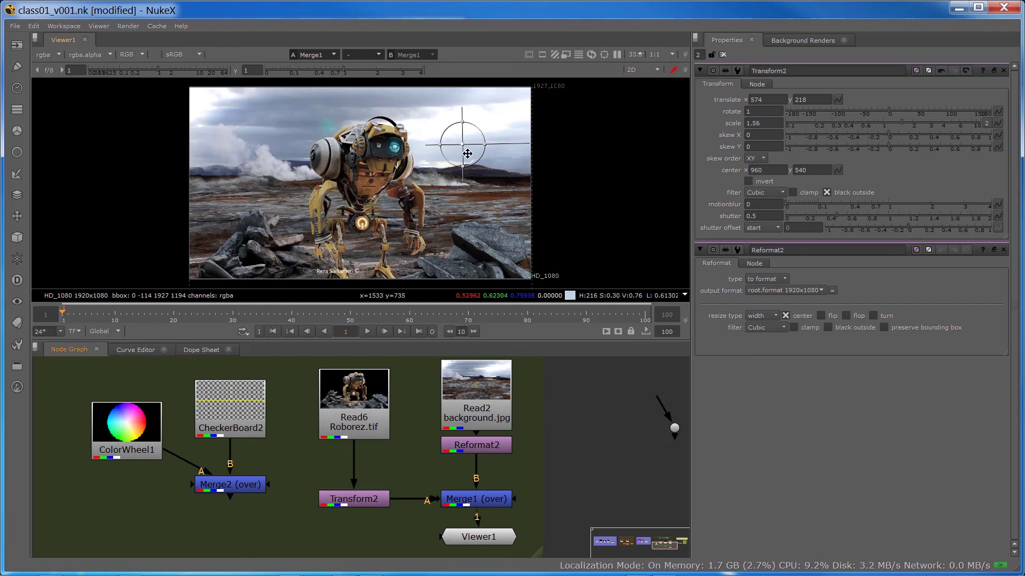
# Step: Remove all panels from the Properties bin and reopen only Transform2's settings
pyautogui.click(699, 71)
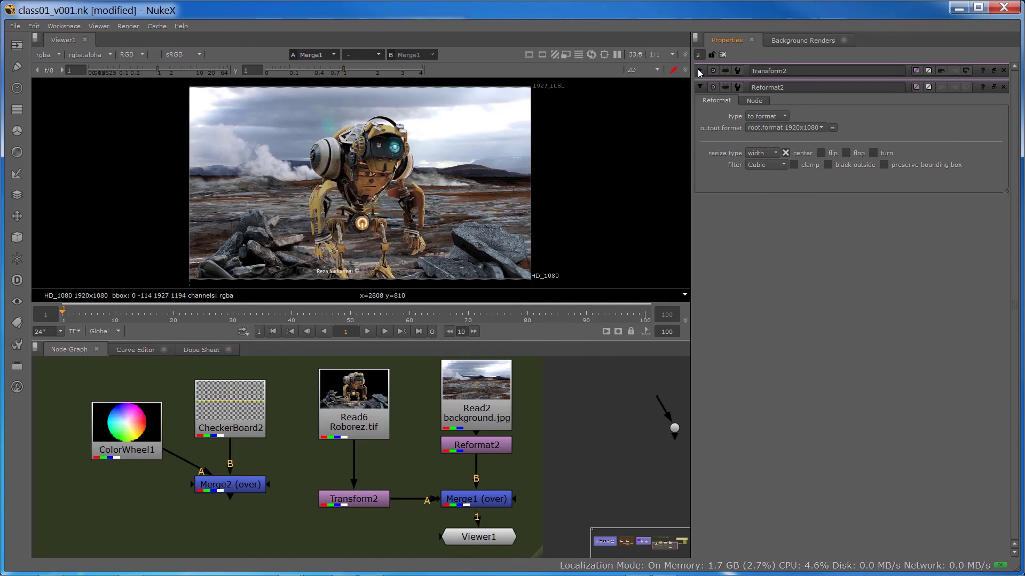
pyautogui.click(699, 71)
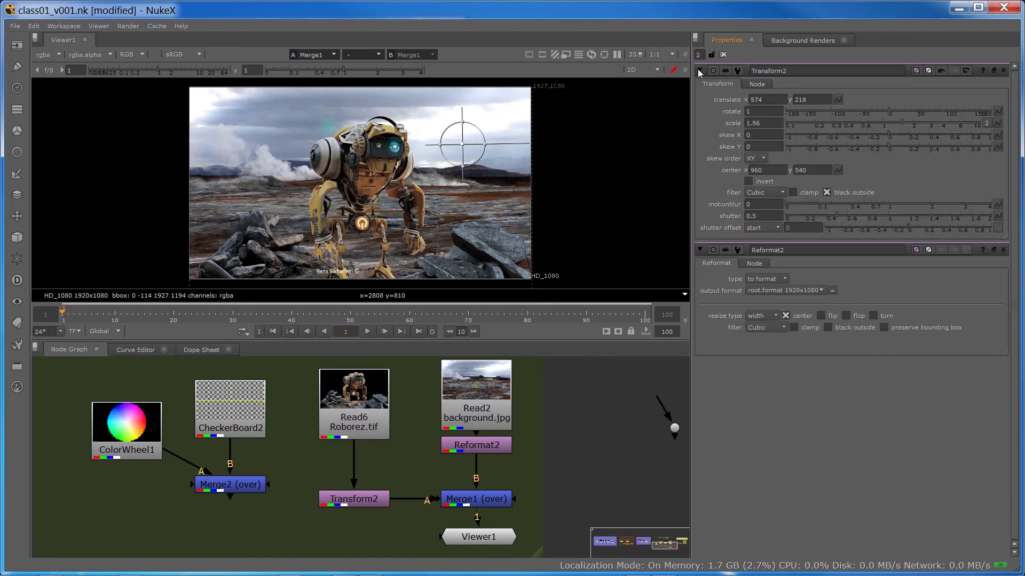
pyautogui.click(723, 56)
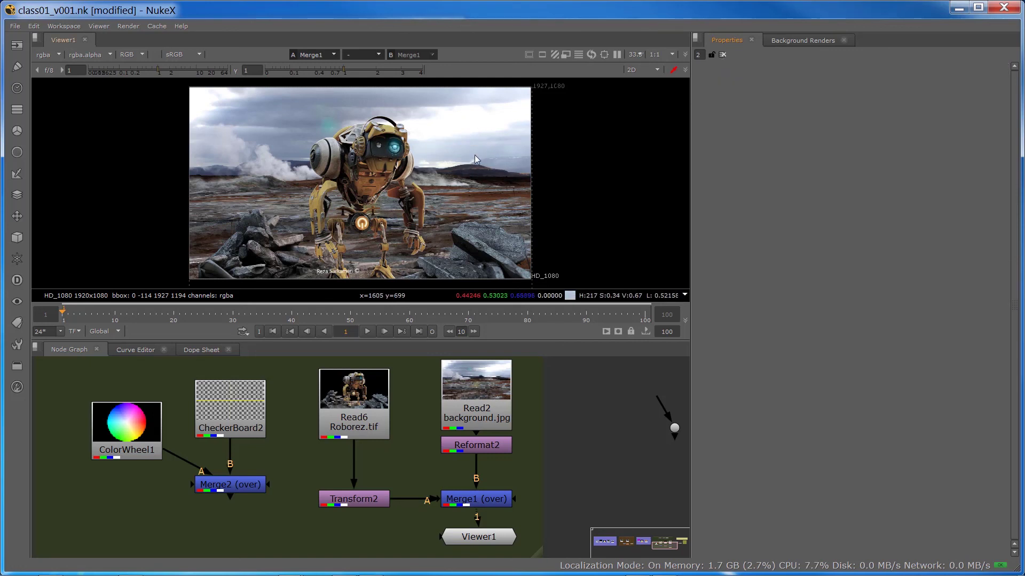
pyautogui.doubleClick(352, 498)
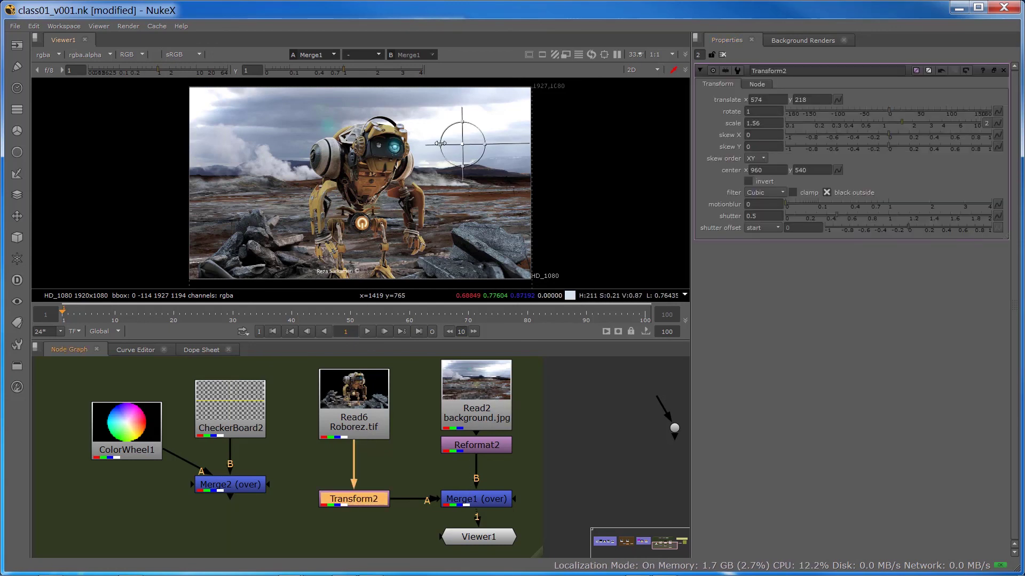
pyautogui.click(700, 71)
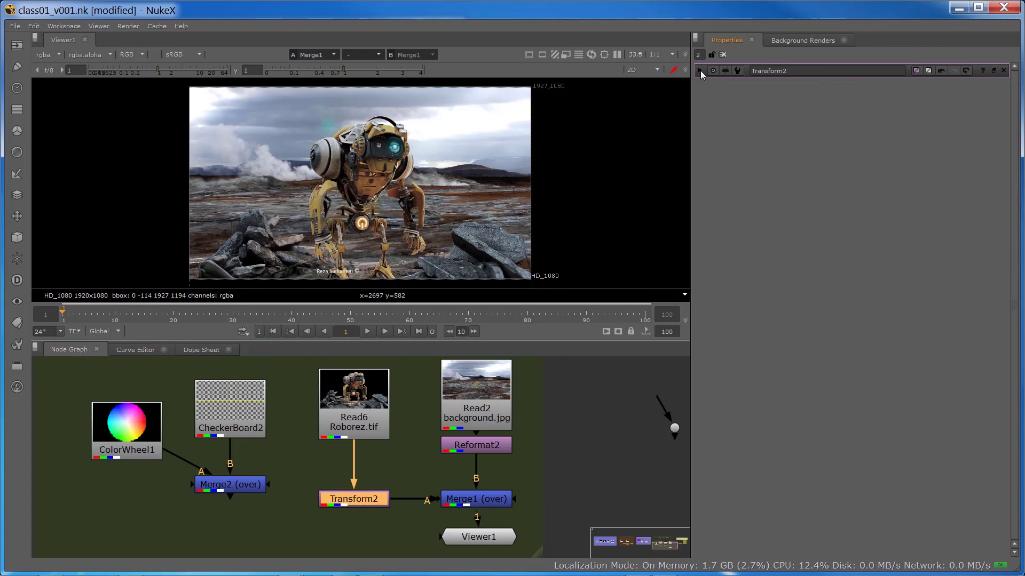
pyautogui.click(700, 71)
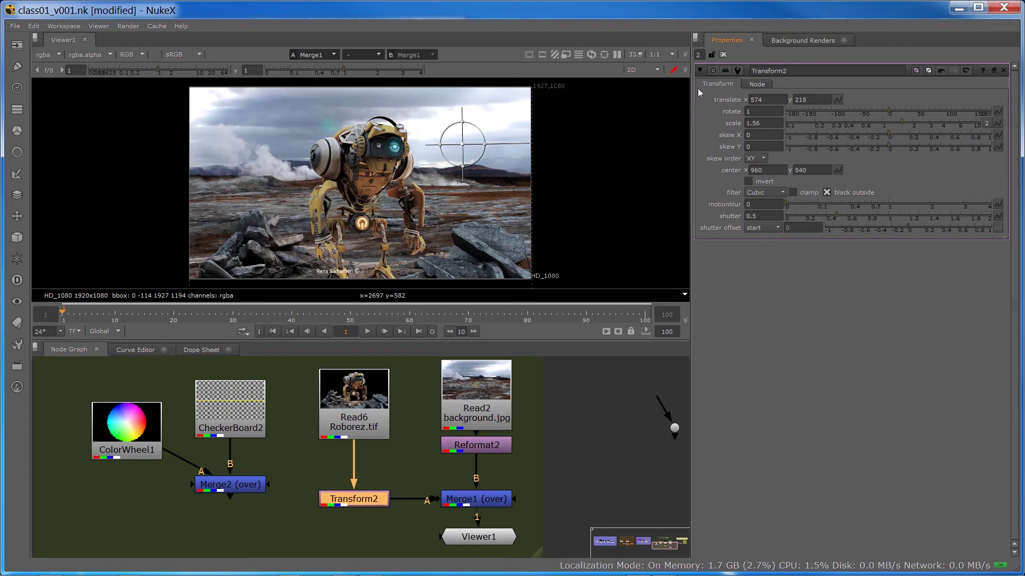
# Step: Centre the node graph on Transform2, then jump to its input node Read6
pyautogui.scroll(-5, 342, 485)
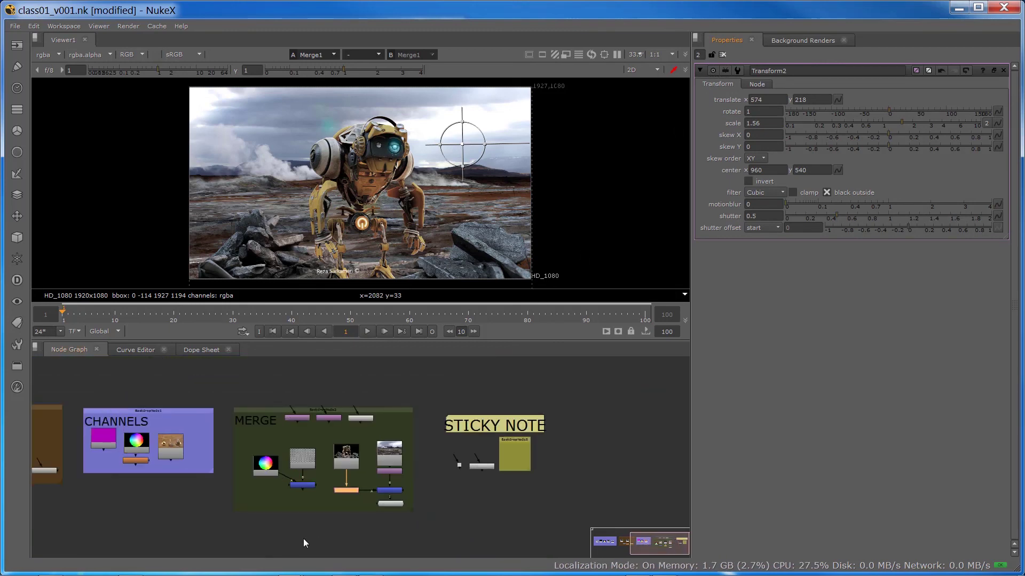
pyautogui.moveTo(303, 539); pyautogui.dragTo(126, 513)
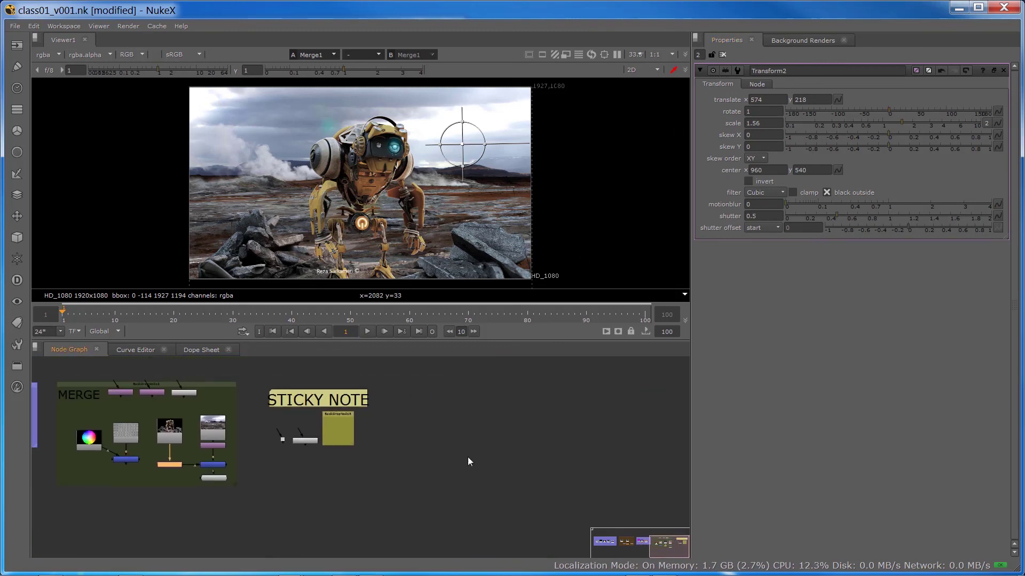
pyautogui.click(713, 74)
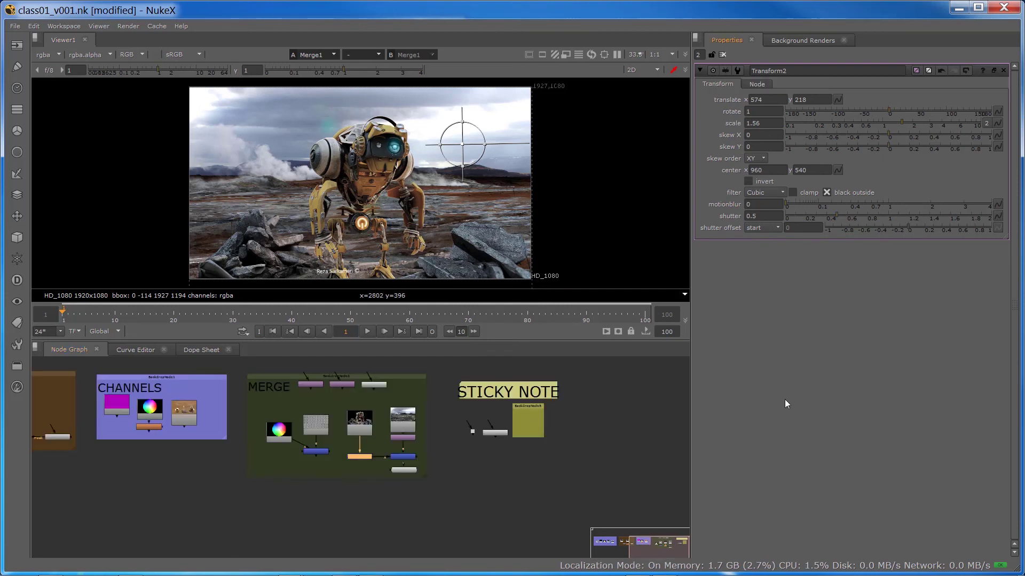
pyautogui.scroll(5, 360, 462)
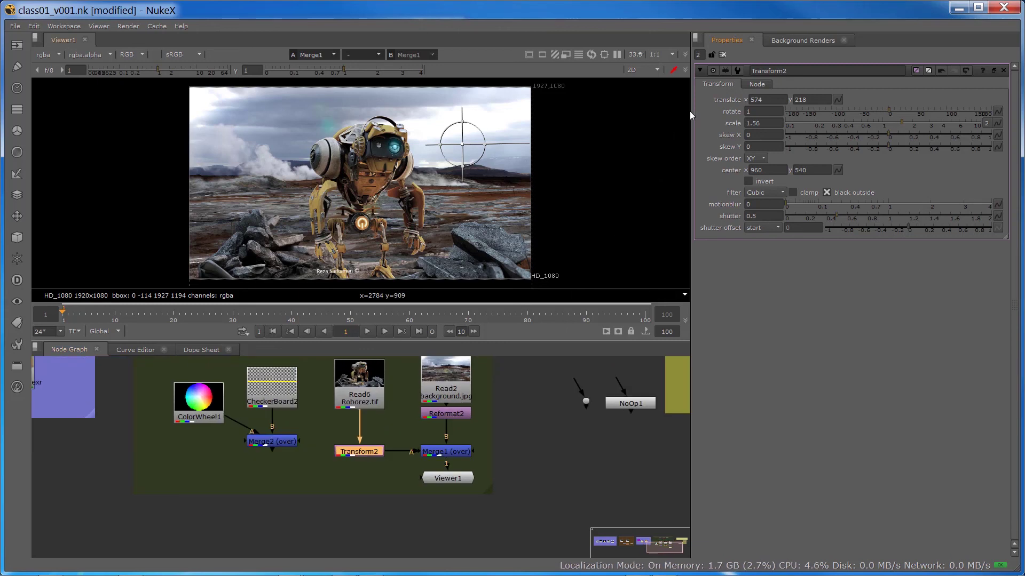
pyautogui.click(724, 71)
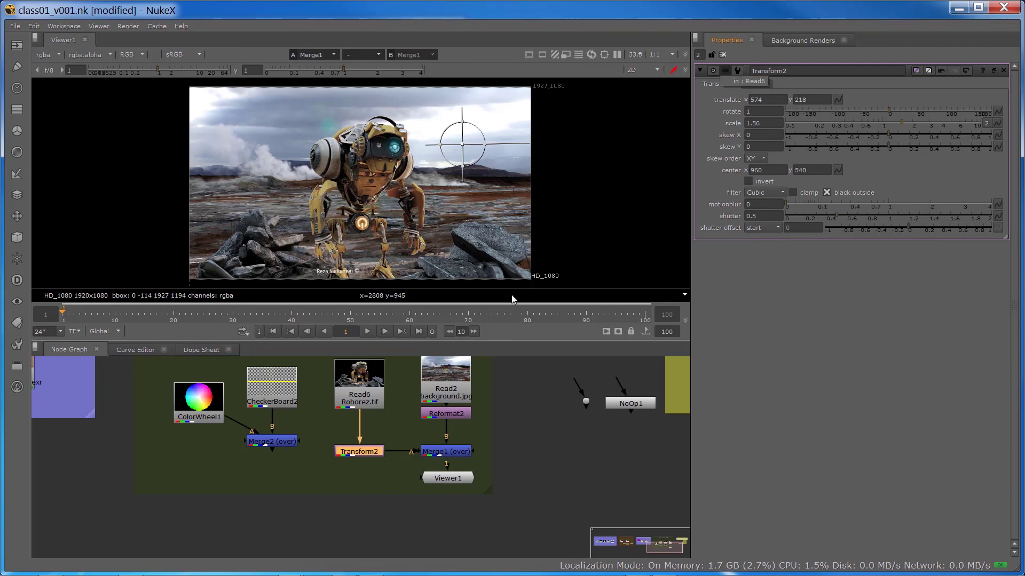
pyautogui.moveTo(360, 377); pyautogui.dragTo(361, 379)
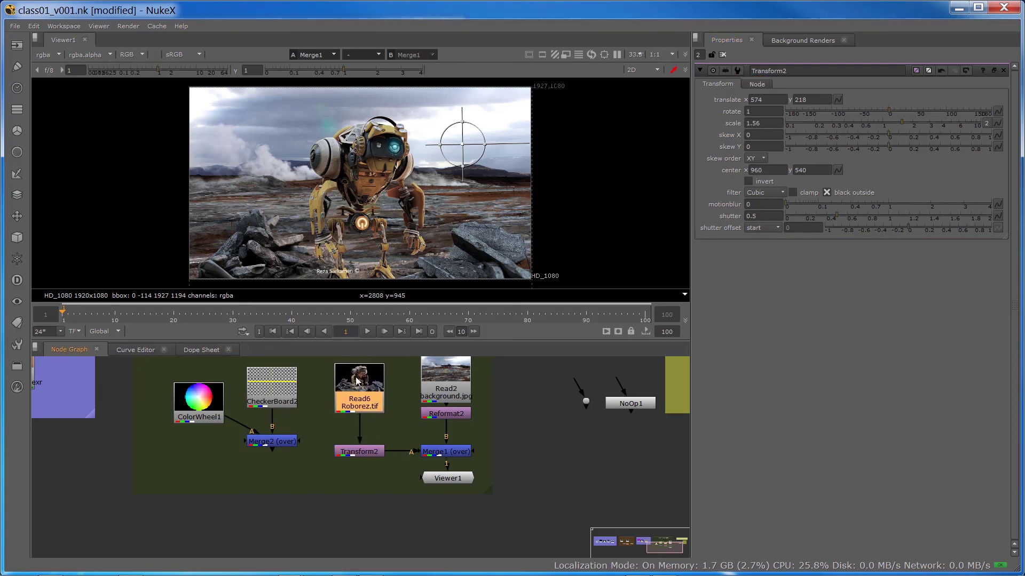
pyautogui.click(392, 427)
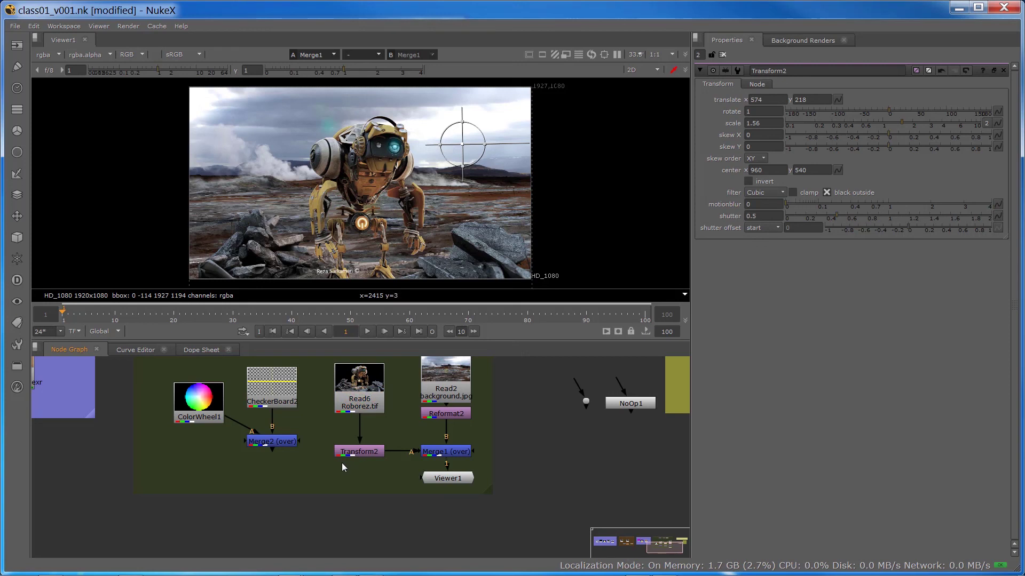
# Step: Load colourWheel.jpg as a new Read node via Image > Read, placed at lower left
pyautogui.moveTo(338, 464); pyautogui.dragTo(447, 480)
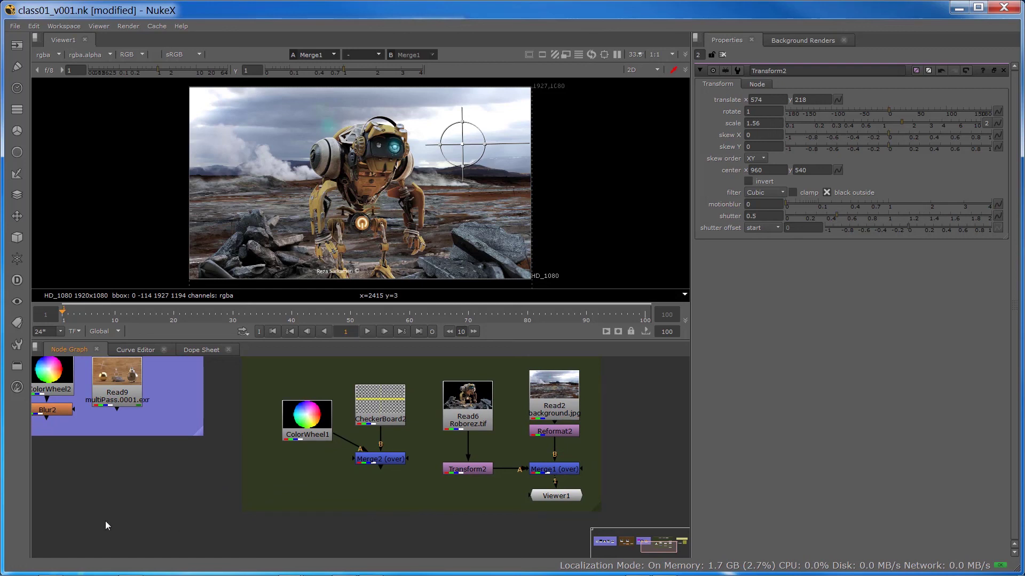
pyautogui.moveTo(471, 397); pyautogui.dragTo(471, 388)
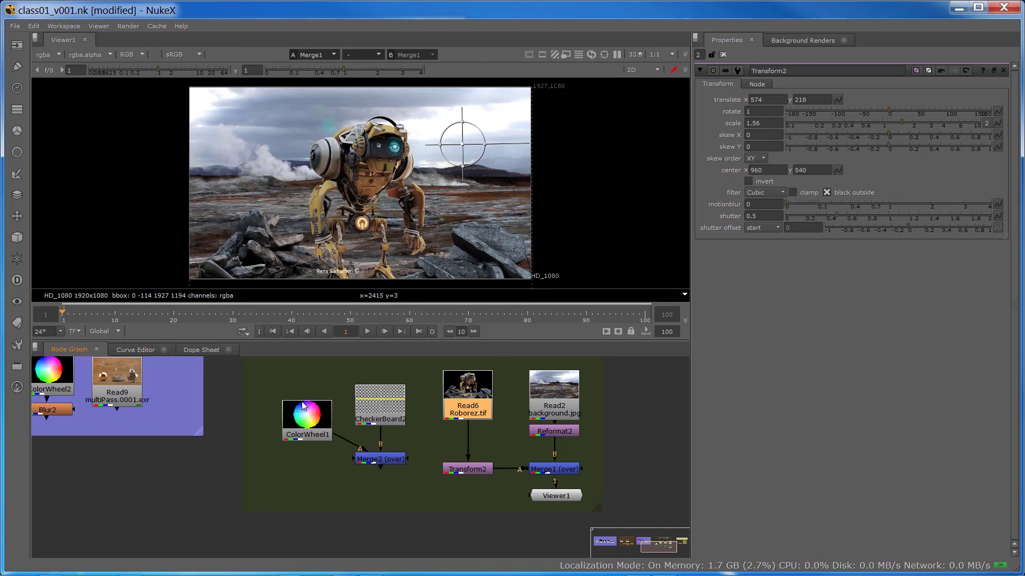
pyautogui.click(22, 45)
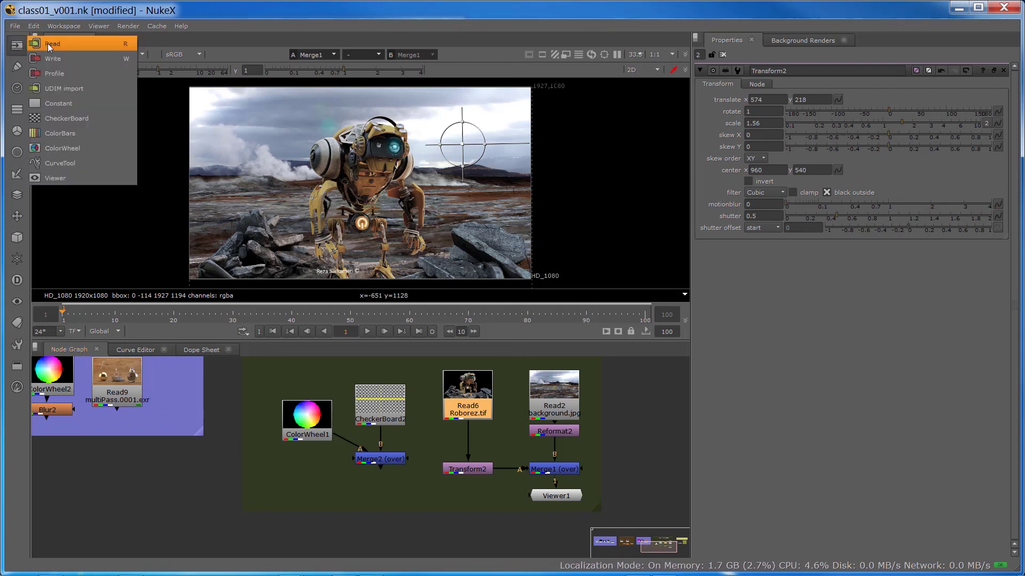
pyautogui.click(49, 47)
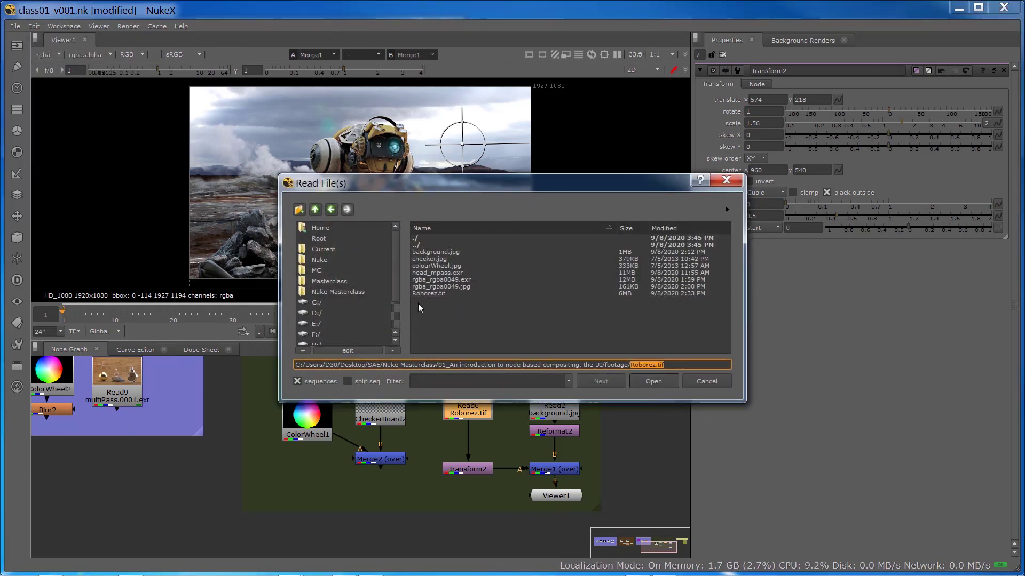
pyautogui.click(425, 265)
pyautogui.doubleClick(425, 266)
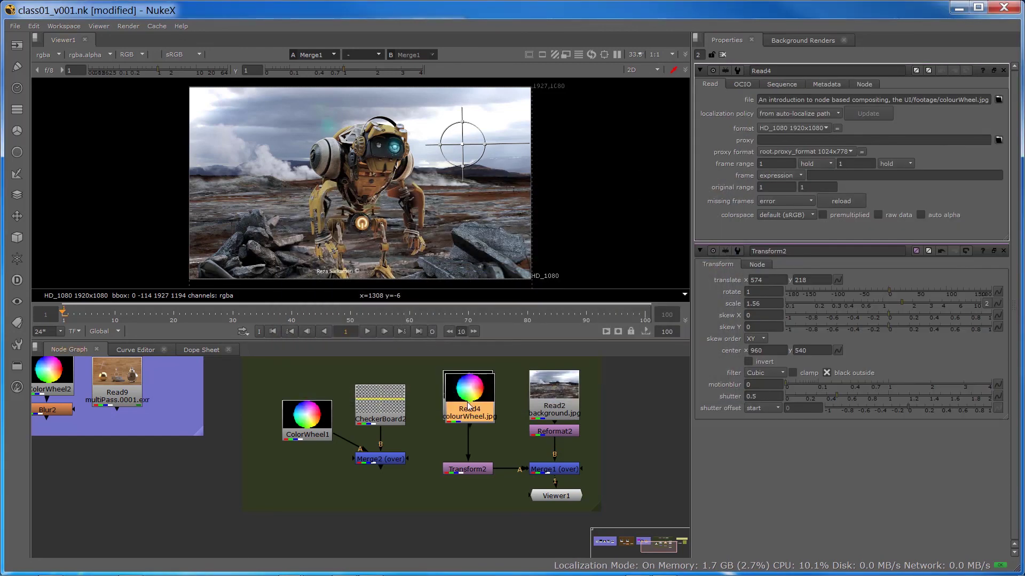
pyautogui.moveTo(456, 457); pyautogui.dragTo(271, 485)
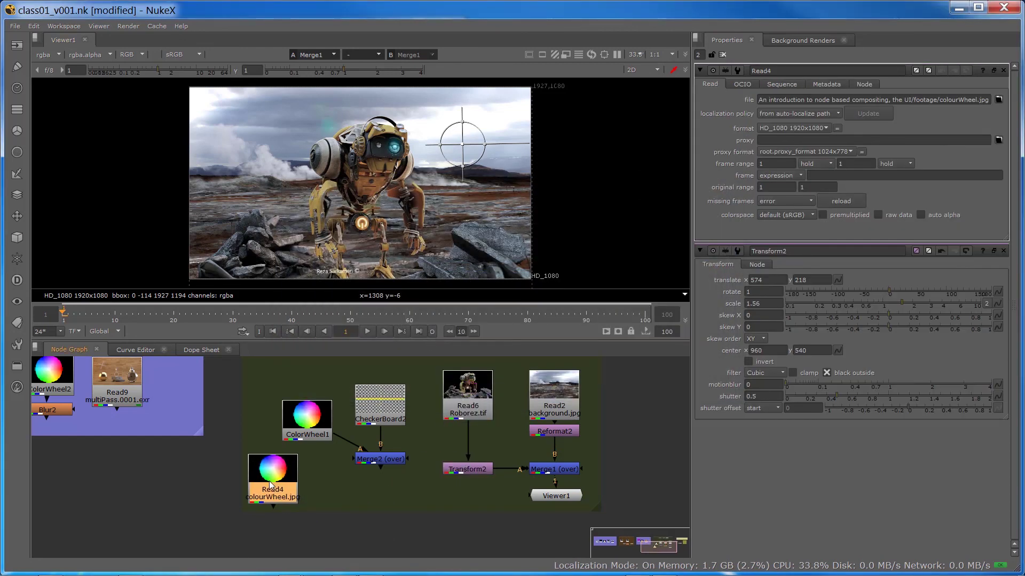
# Step: Load Roborez.tif as another Read node, move it aside, and select colourWheel.jpg
pyautogui.press('r')
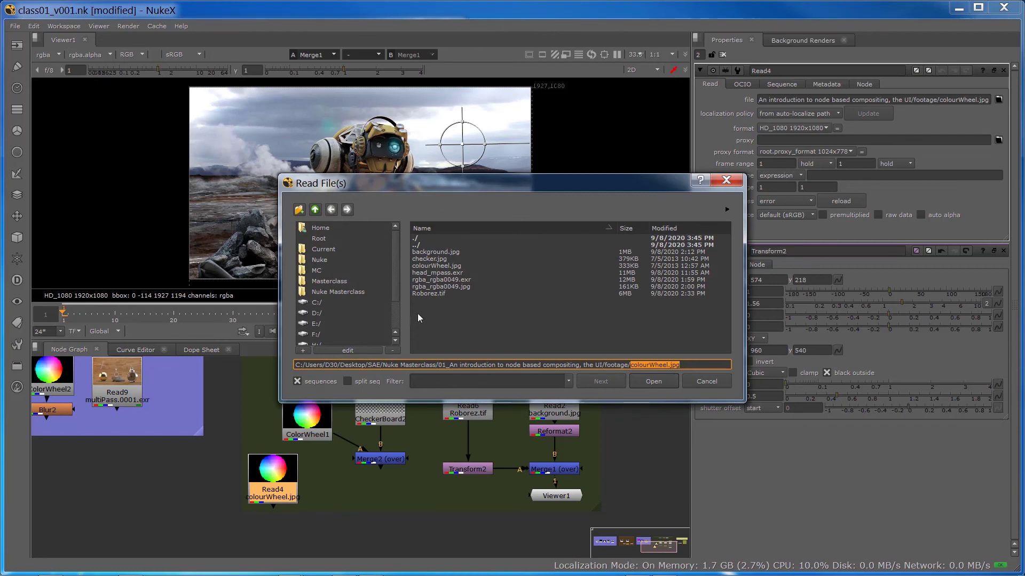
pyautogui.doubleClick(420, 293)
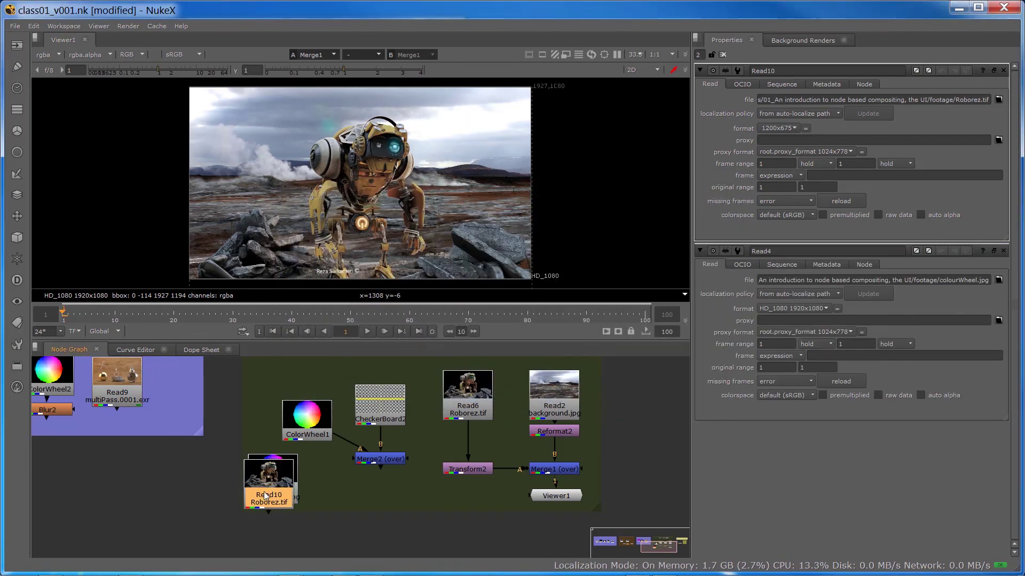
pyautogui.moveTo(265, 495); pyautogui.dragTo(218, 492)
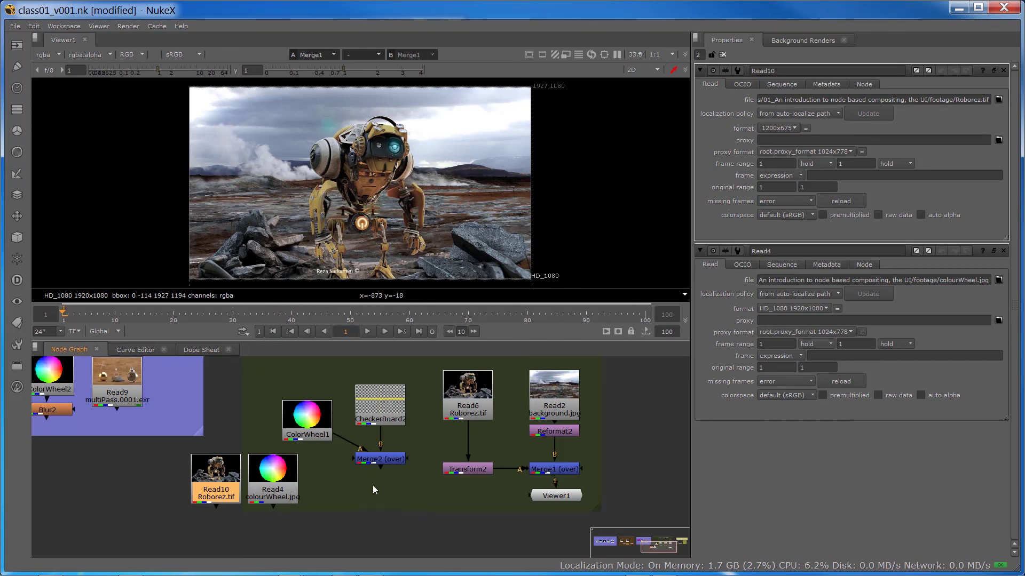
pyautogui.click(292, 475)
# Step: Delete the temporary colourWheel.jpg and Roborez.tif Read nodes
pyautogui.press('Delete')
pyautogui.click(216, 476)
pyautogui.press('Delete')
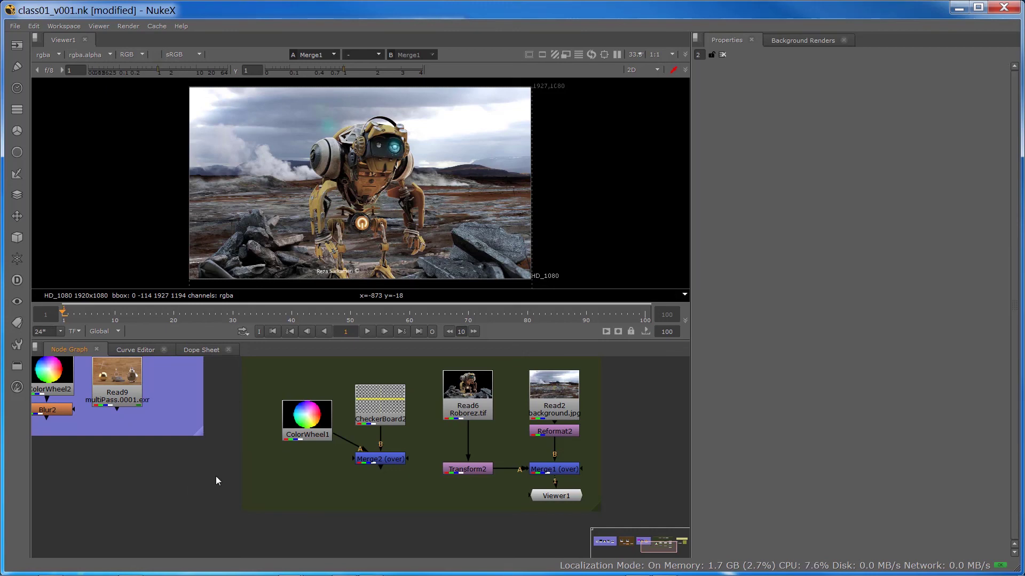